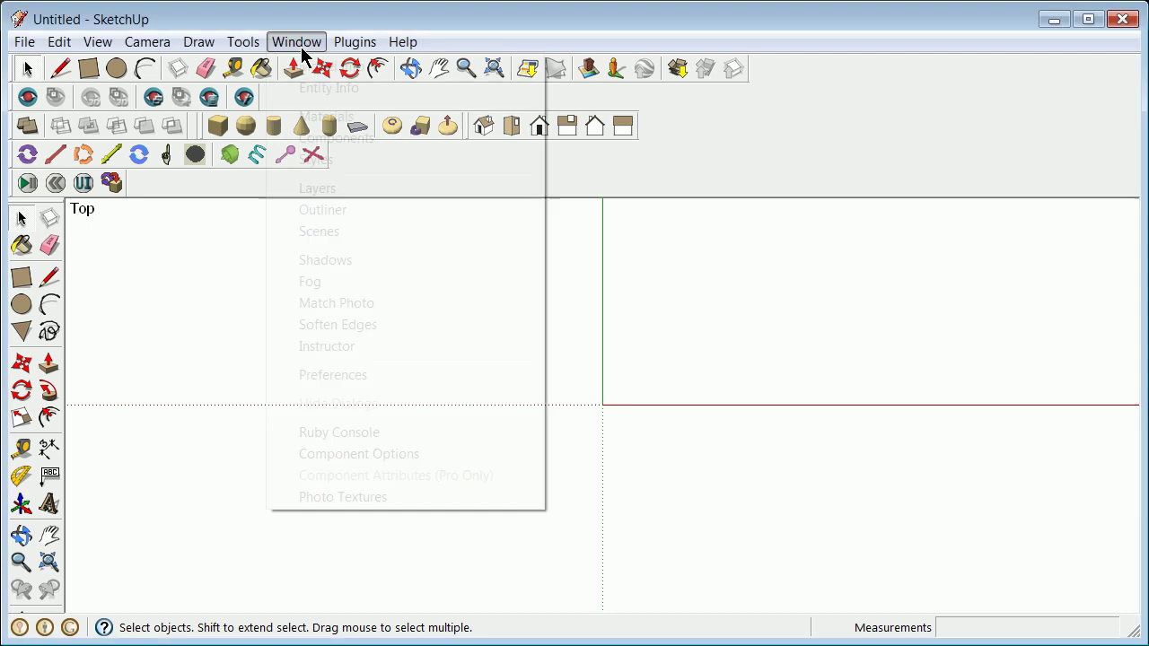
Check that Model Info units read decimal feet, then begin a line at the origin.
{"action": "left_click", "coordinate": [308, 66]}
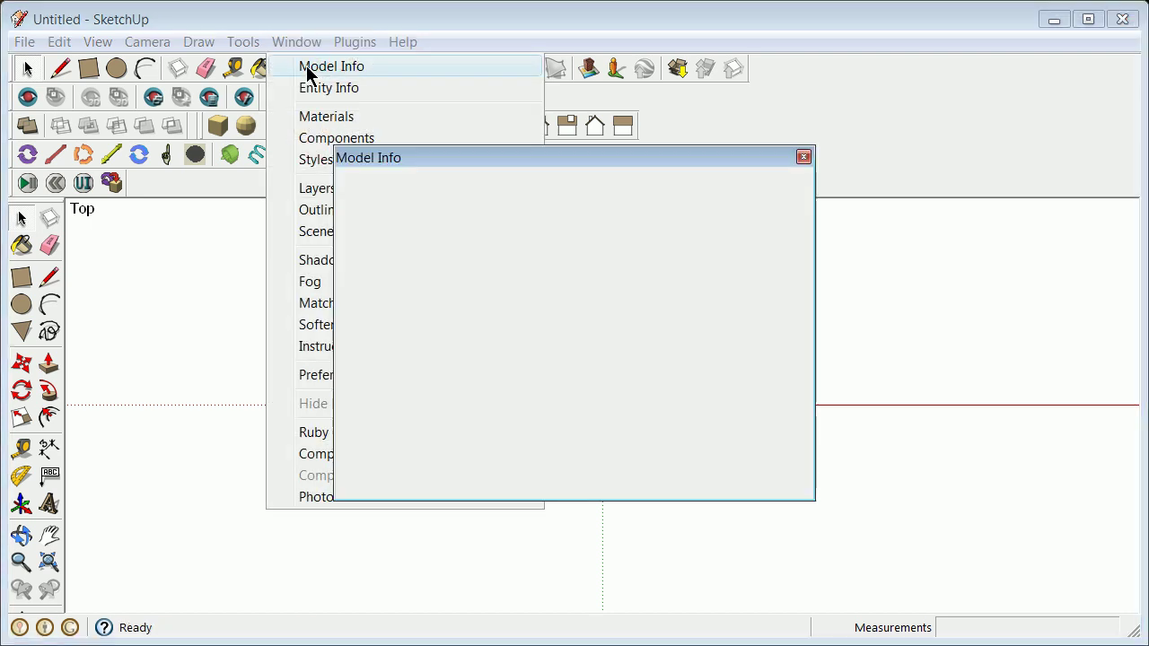
{"action": "left_click", "coordinate": [804, 158]}
{"action": "left_click", "coordinate": [50, 279]}
{"action": "left_click", "coordinate": [602, 405]}
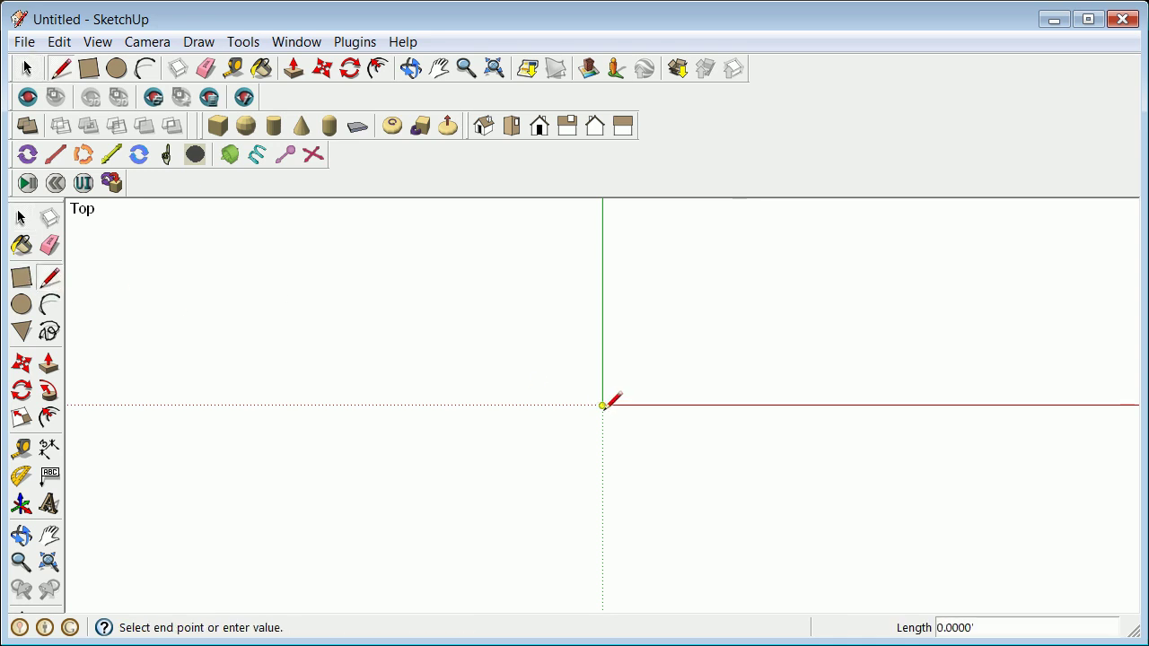
Draw the 1' line along the red axis, undo an accidental extra line, and select it.
{"action": "left_click", "coordinate": [667, 405]}
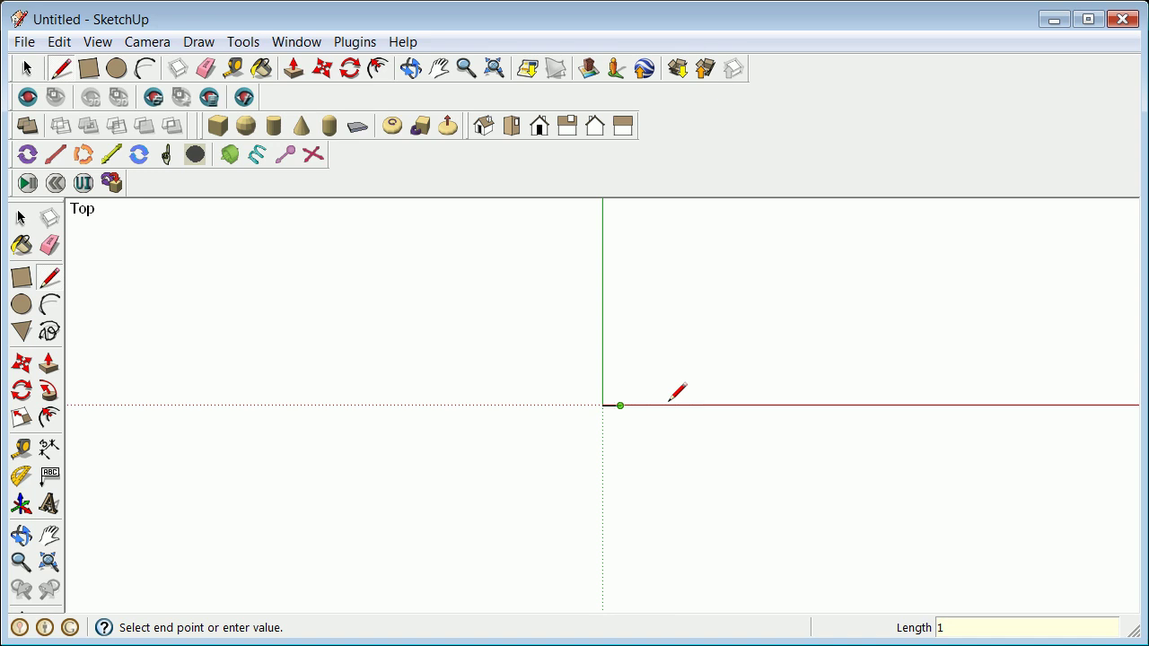
{"action": "left_click", "coordinate": [73, 304]}
{"action": "left_click", "coordinate": [22, 218]}
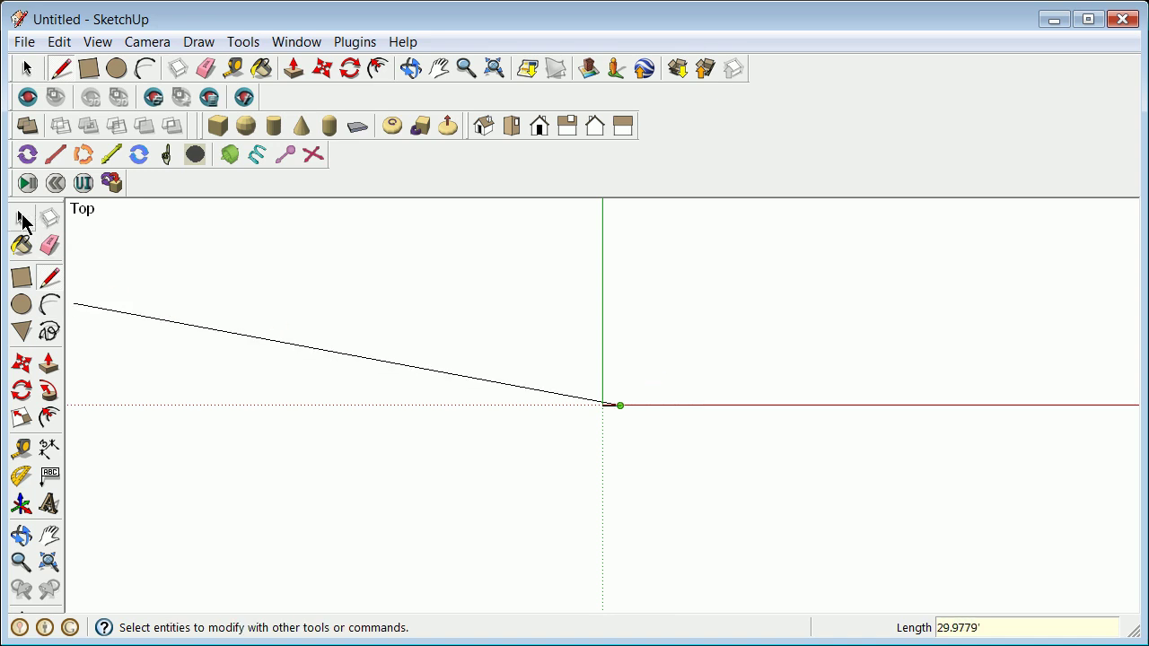
{"action": "key", "text": "ctrl+z"}
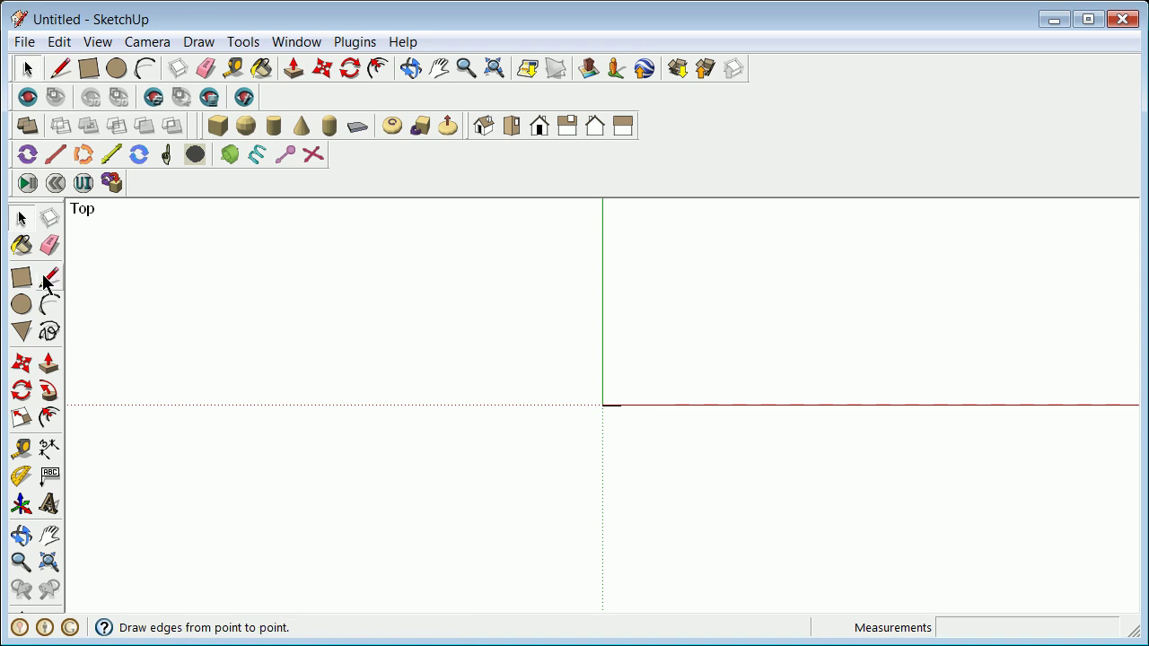
{"action": "left_click_drag", "start_coordinate": [606, 402], "coordinate": [616, 407]}
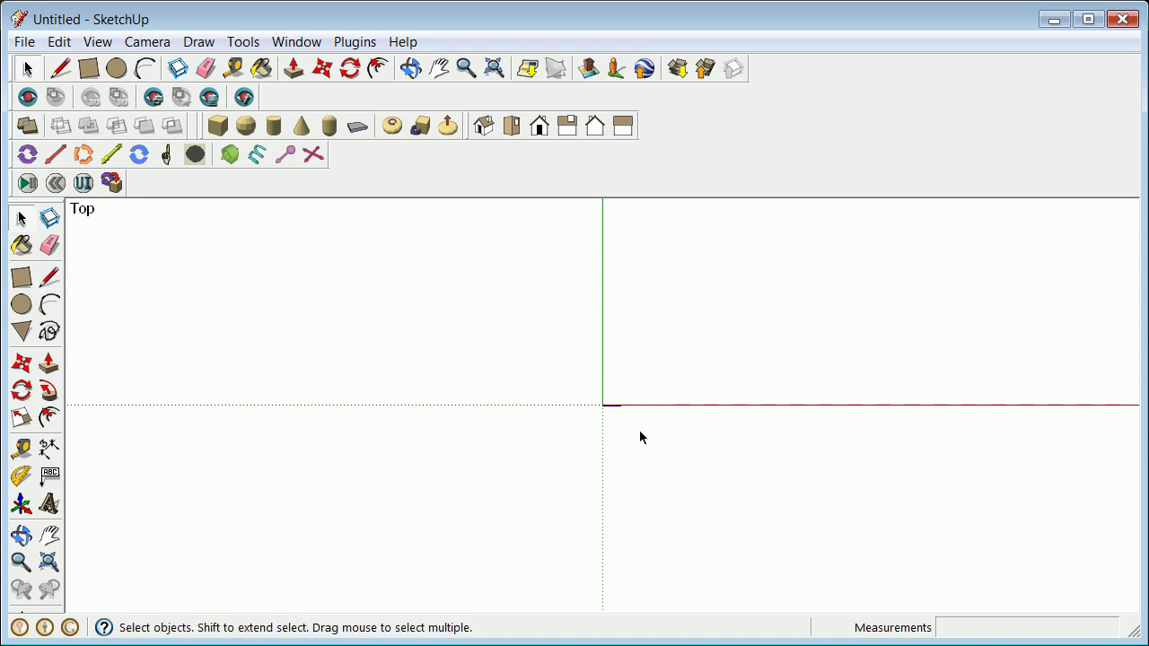
Hide the axes and zoom in on the line.
{"action": "left_click", "coordinate": [95, 50]}
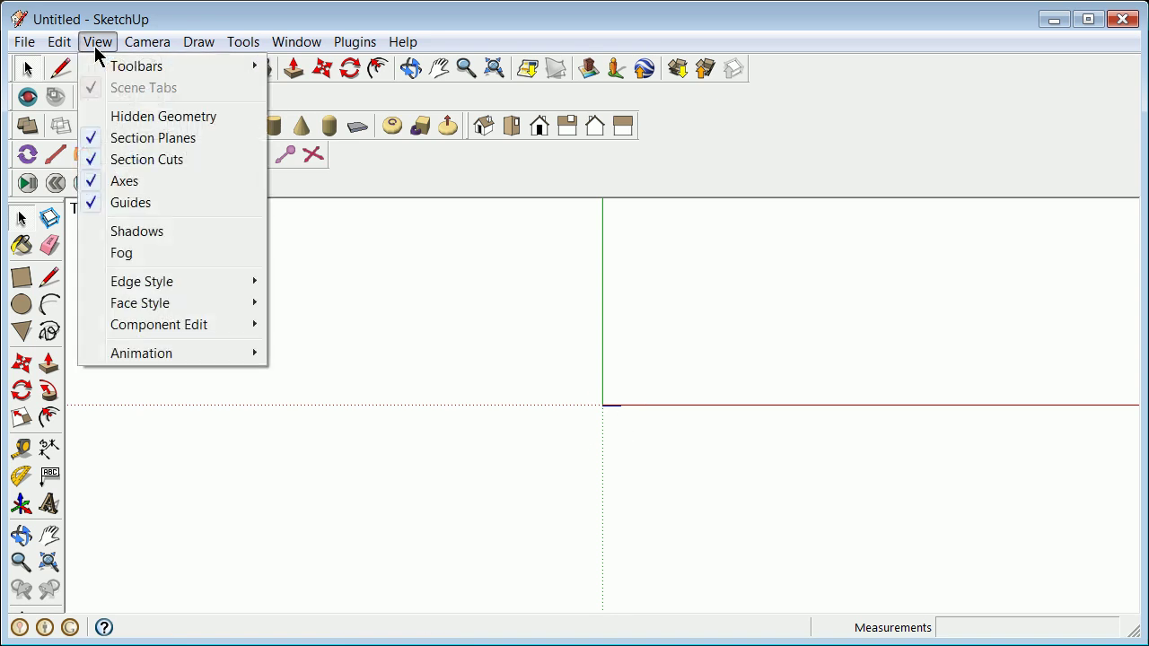
{"action": "left_click", "coordinate": [96, 182]}
{"action": "scroll", "coordinate": [632, 386], "scroll_direction": "up", "scroll_amount": 3}
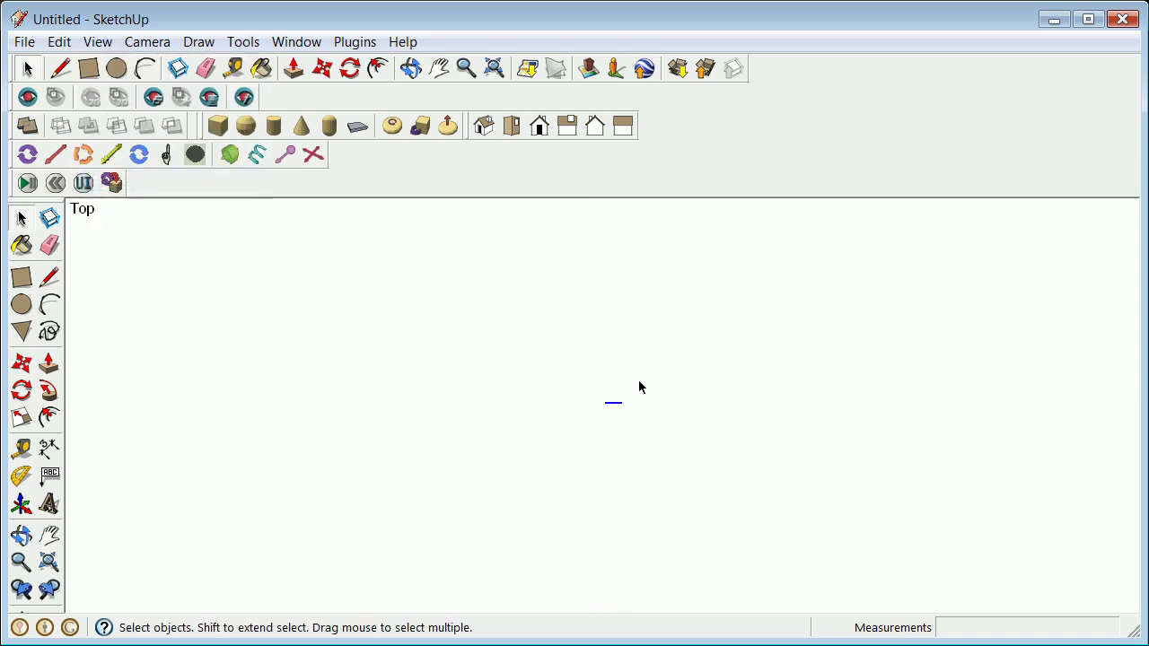
Copy the line 1' to the right, end to end, and select the copy.
{"action": "left_click", "coordinate": [26, 364]}
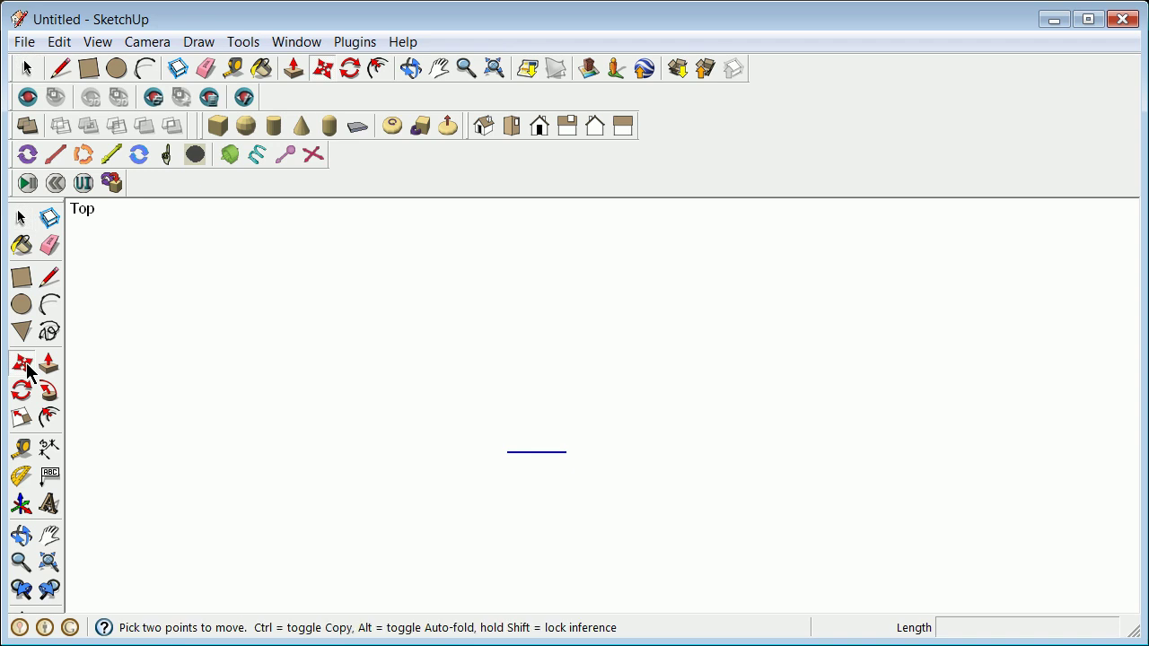
{"action": "left_click", "coordinate": [508, 454]}
{"action": "left_click", "coordinate": [566, 451]}
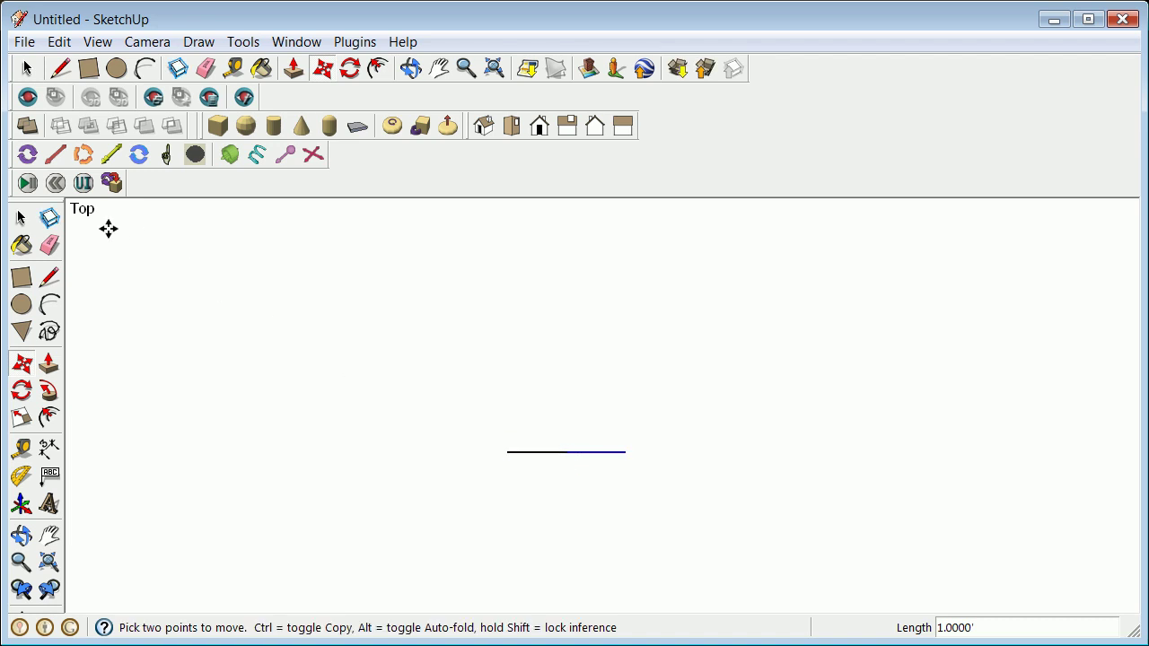
{"action": "left_click", "coordinate": [21, 218]}
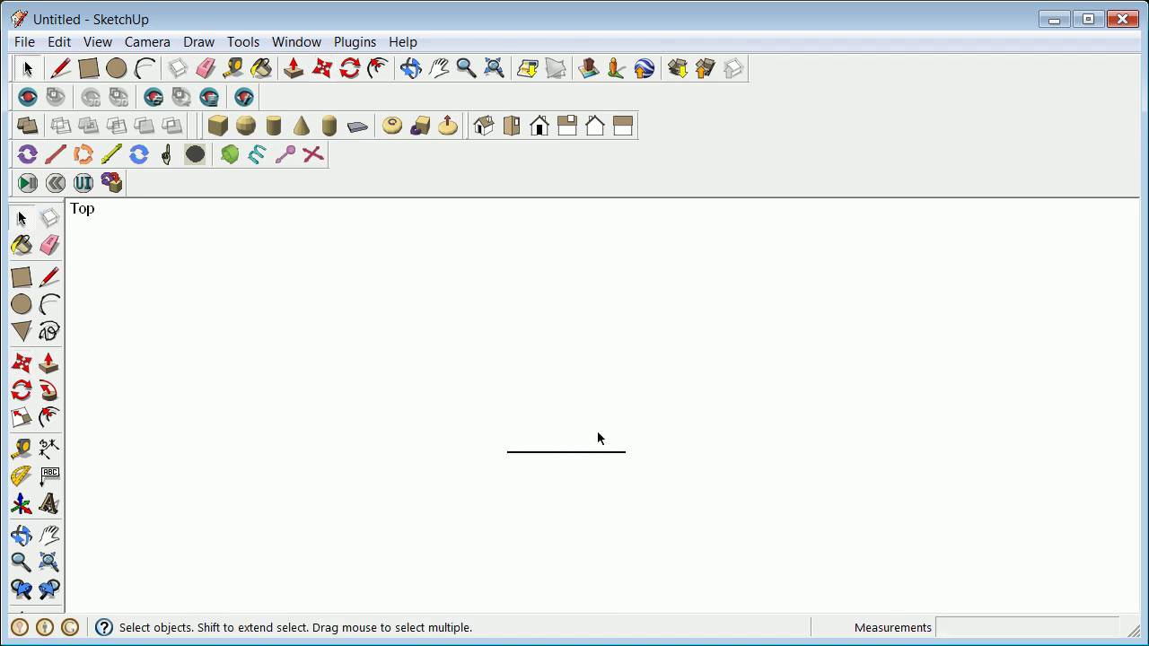
{"action": "left_click", "coordinate": [611, 452]}
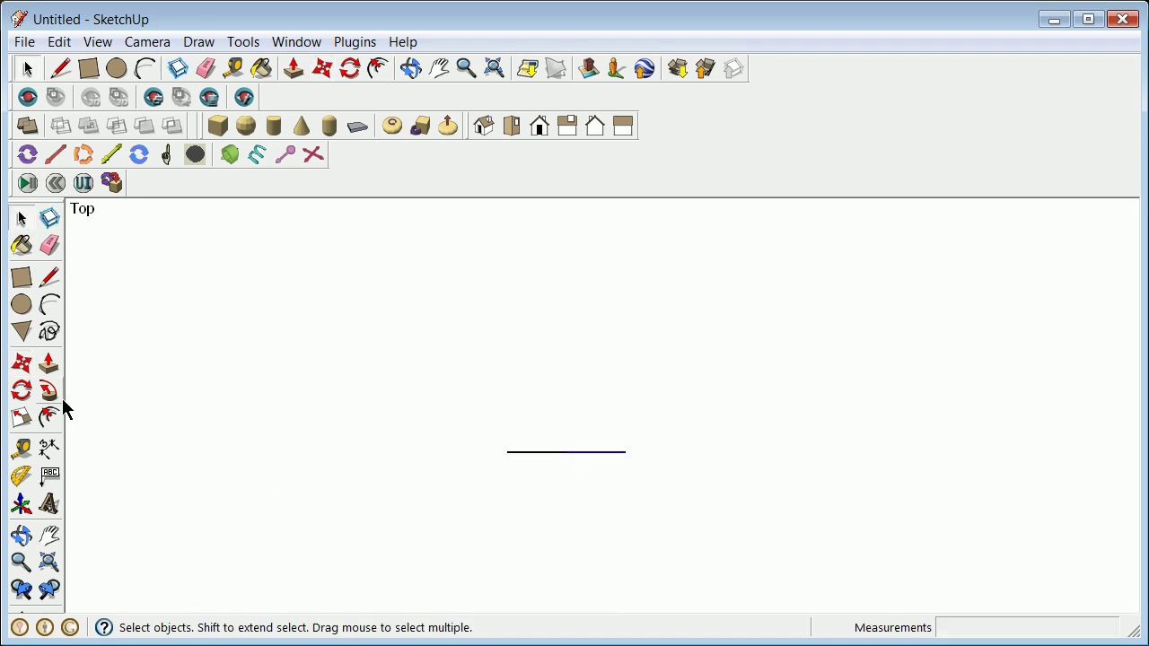
Rotate the copied line 90° upright about its right end.
{"action": "left_click", "coordinate": [21, 390]}
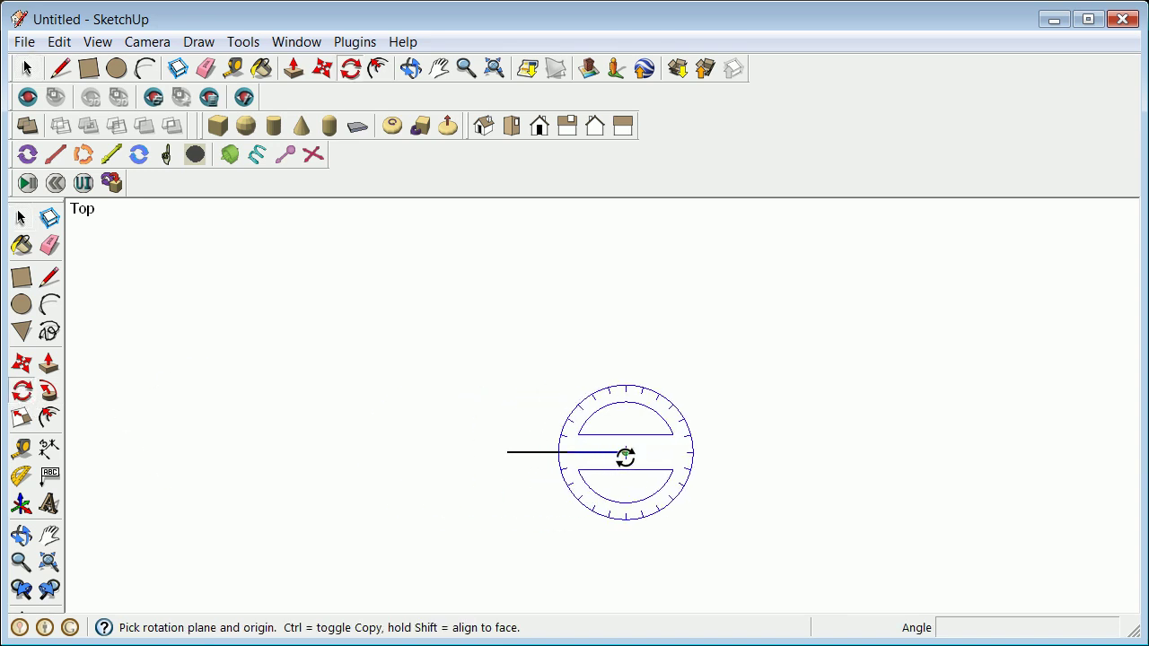
{"action": "left_click_drag", "start_coordinate": [626, 452], "coordinate": [585, 453]}
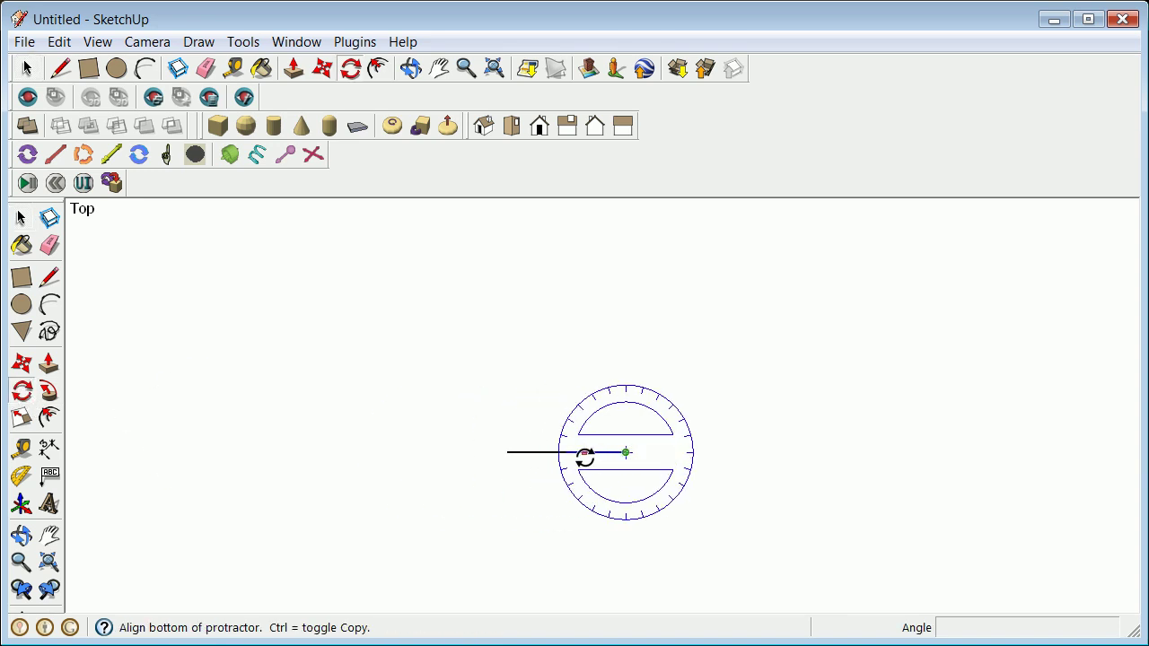
{"action": "left_click", "coordinate": [626, 394]}
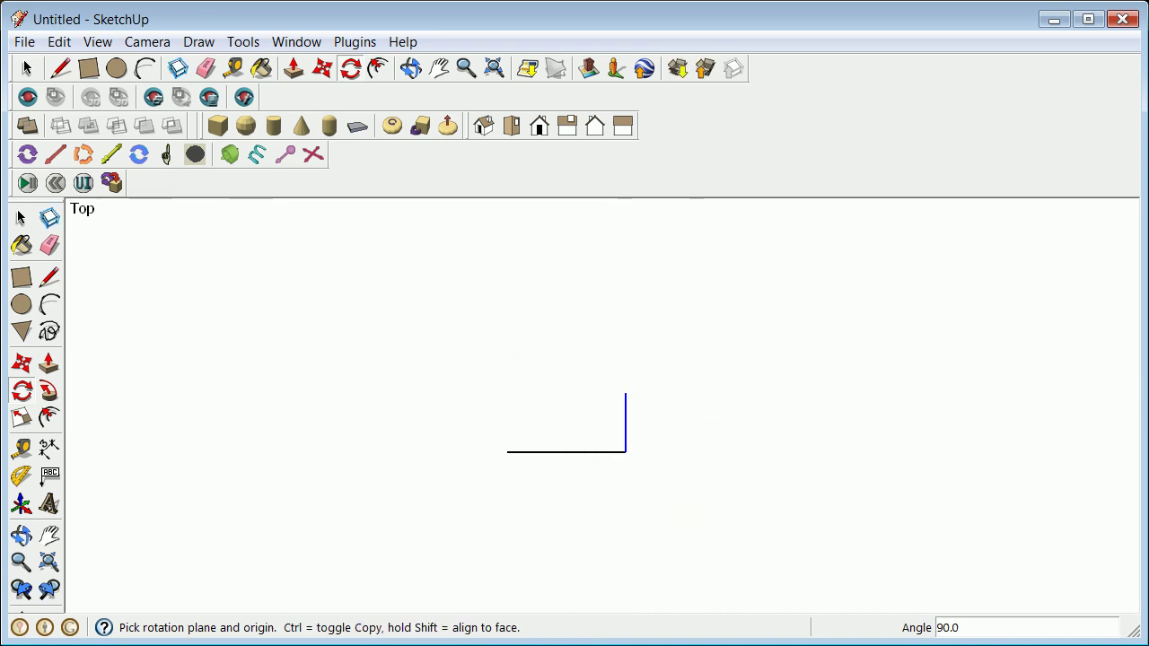
{"action": "left_click", "coordinate": [21, 219]}
{"action": "left_click", "coordinate": [306, 365]}
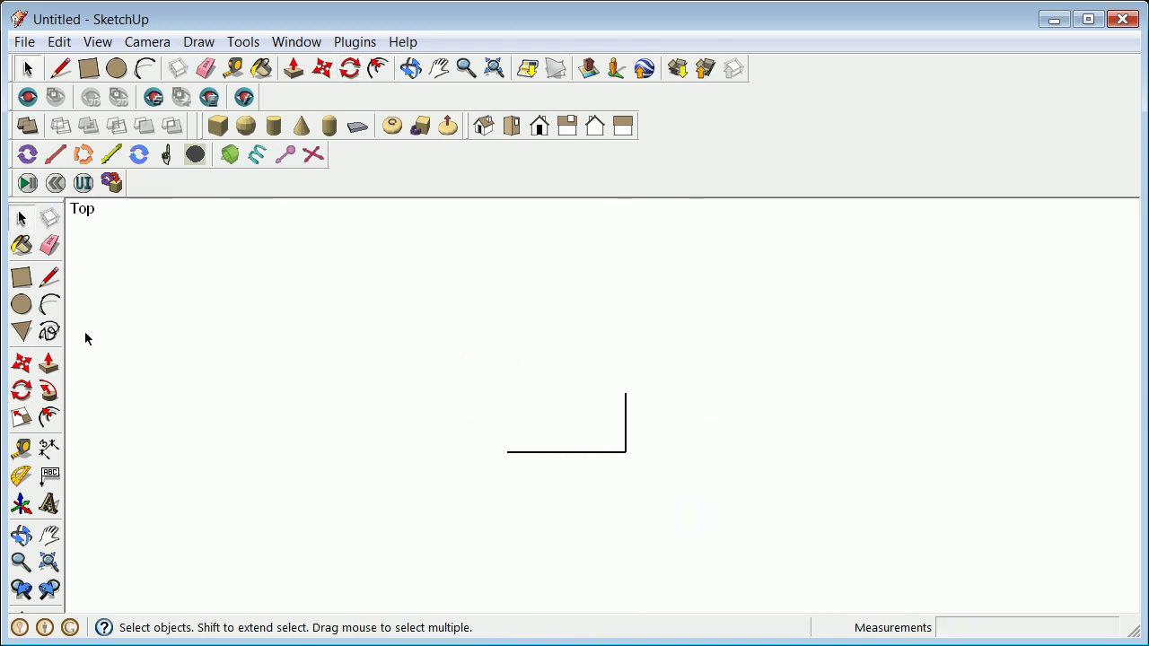
Draw the 2.2361' sloping edge from the left end to the upright's top.
{"action": "left_click", "coordinate": [50, 278]}
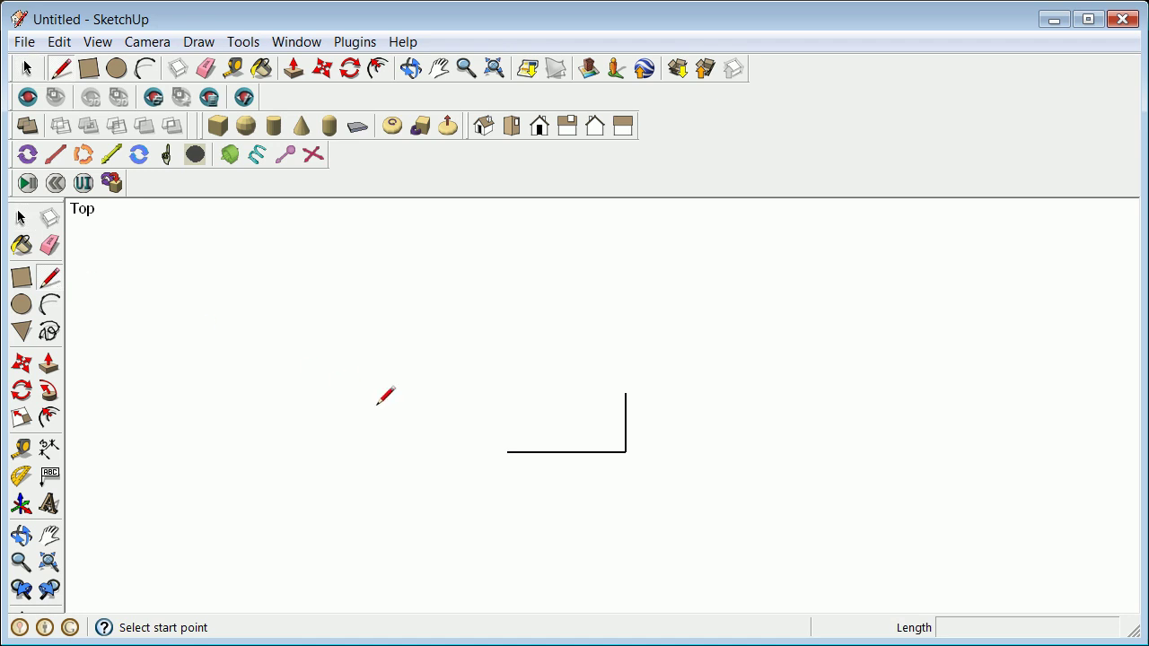
{"action": "left_click", "coordinate": [508, 452]}
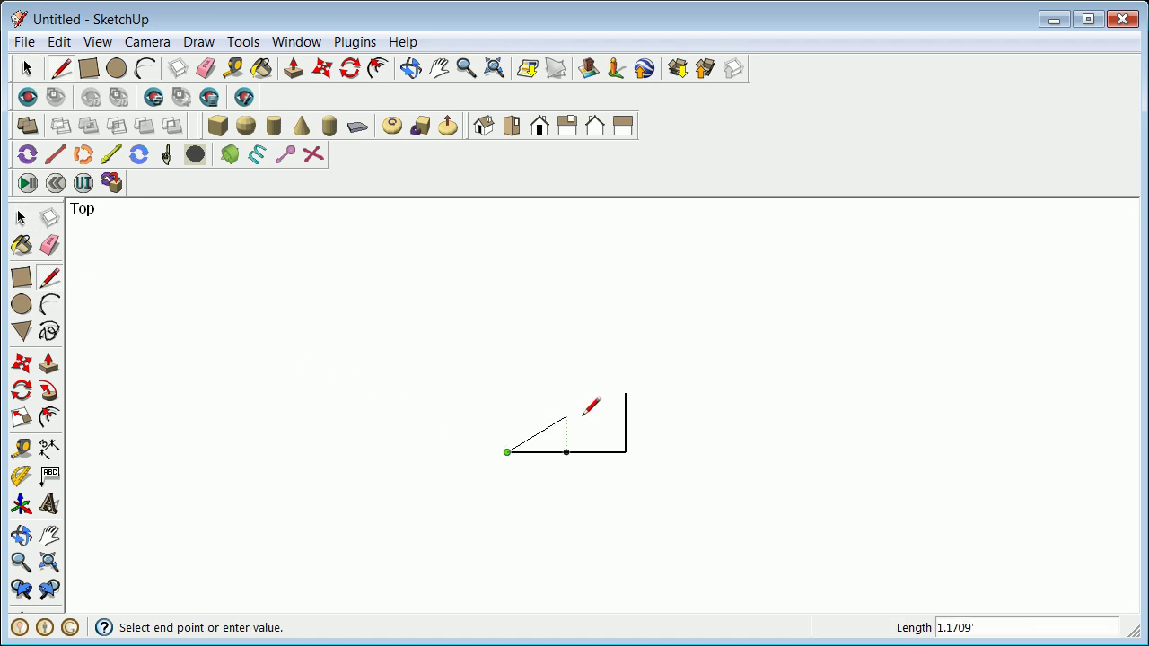
{"action": "left_click", "coordinate": [626, 393]}
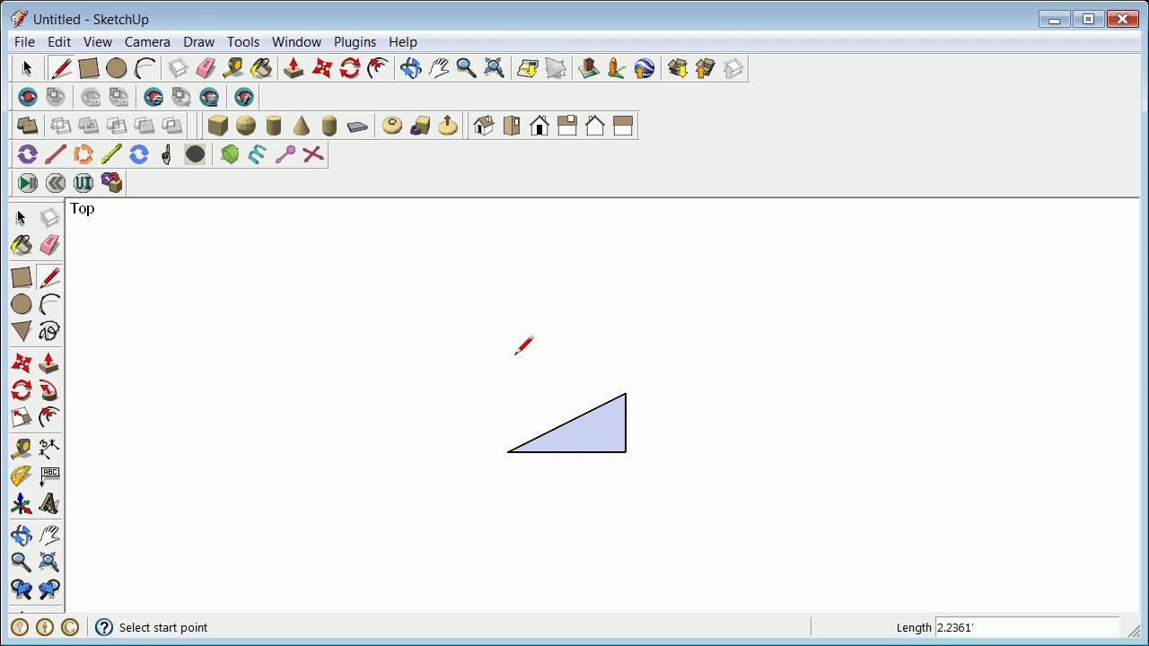
Erase the triangle's face, keeping its edges.
{"action": "left_click", "coordinate": [21, 223]}
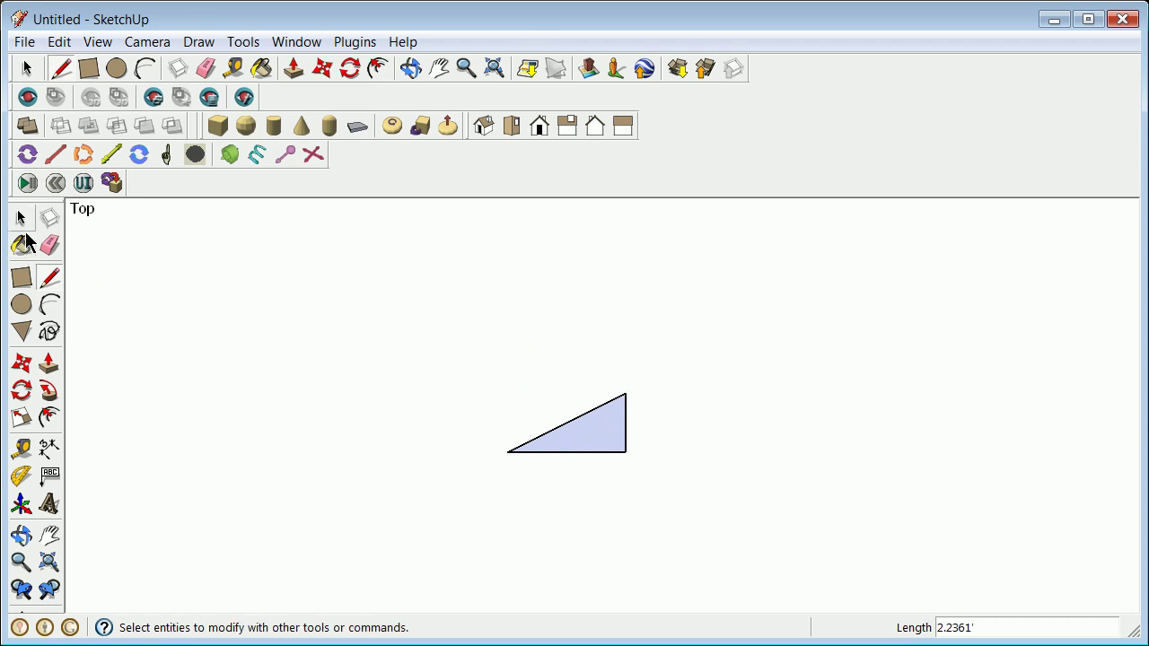
{"action": "left_click", "coordinate": [24, 229]}
{"action": "left_click", "coordinate": [608, 442]}
{"action": "right_click", "coordinate": [605, 436]}
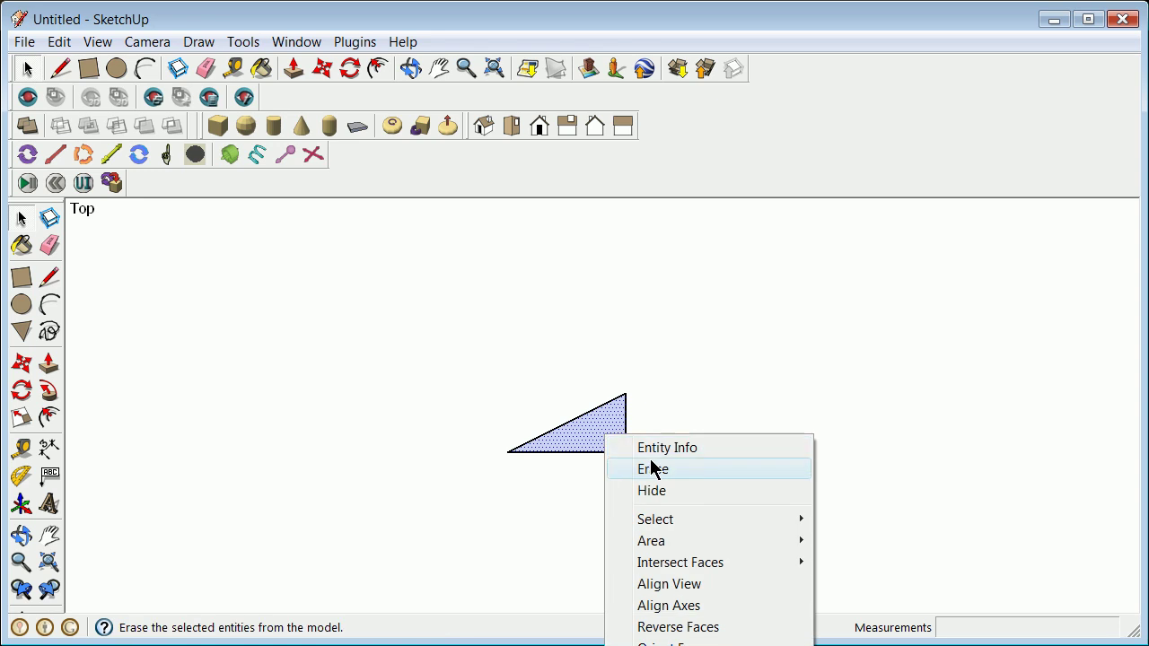
{"action": "left_click", "coordinate": [657, 468]}
Draw a trial vertical web line, undo it, and select the bottom edge's right half.
{"action": "left_click", "coordinate": [49, 278]}
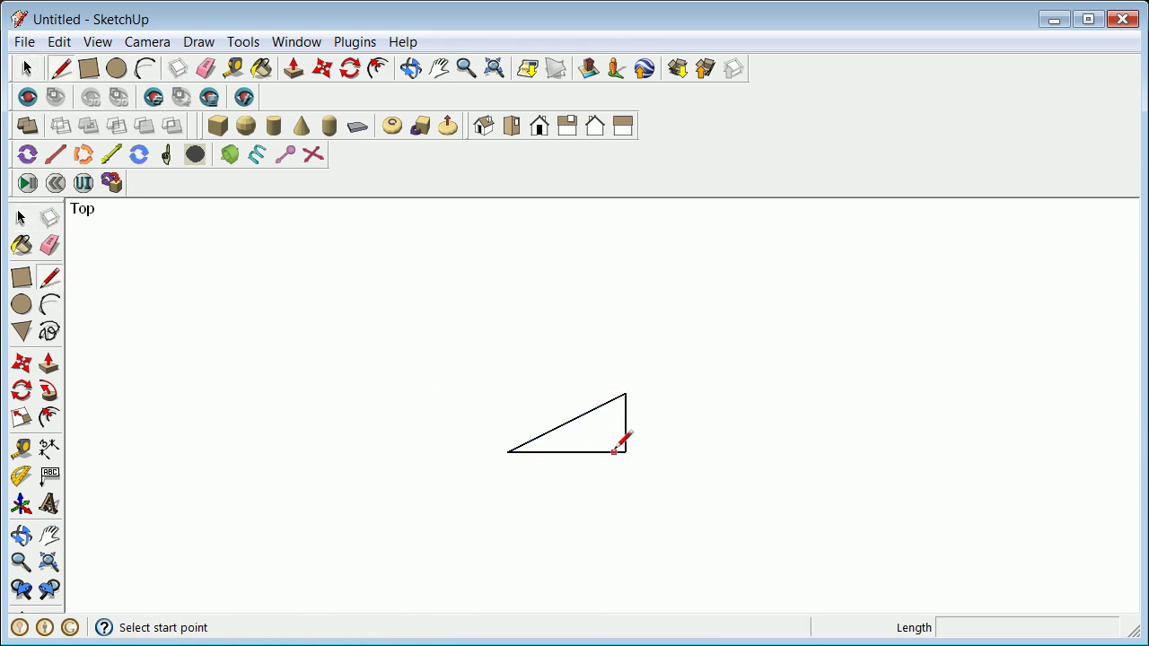
{"action": "left_click", "coordinate": [567, 452]}
{"action": "left_click", "coordinate": [567, 422]}
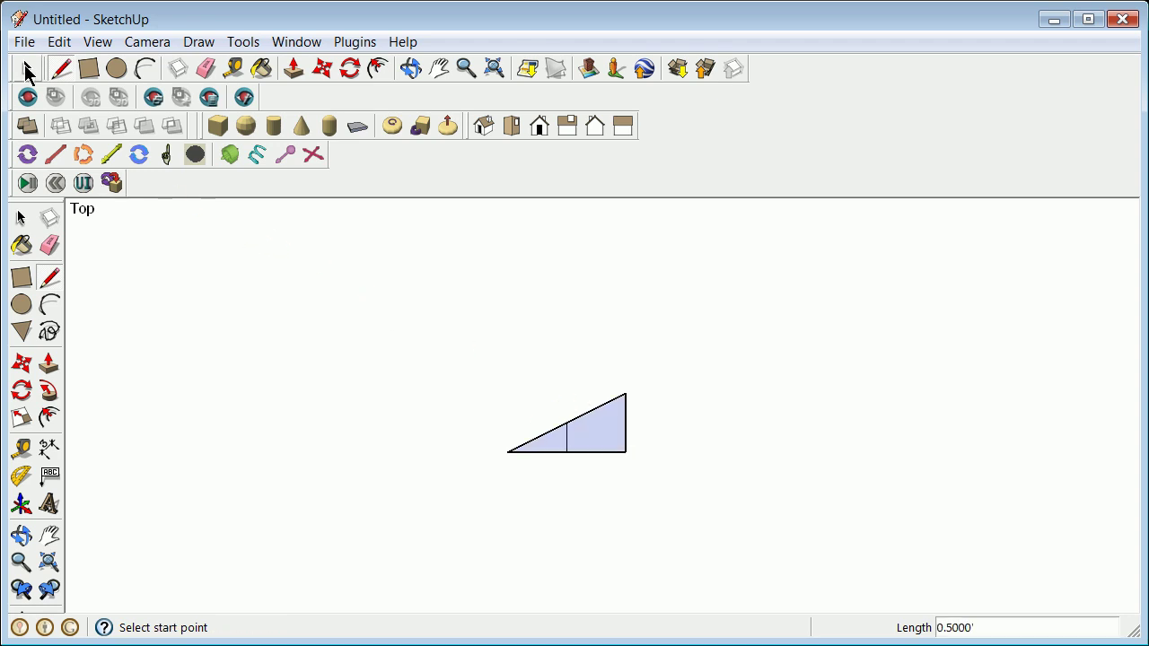
{"action": "left_click", "coordinate": [60, 41]}
{"action": "left_click", "coordinate": [85, 65]}
{"action": "scroll", "coordinate": [646, 476], "scroll_direction": "up", "scroll_amount": 5}
{"action": "left_click", "coordinate": [22, 218]}
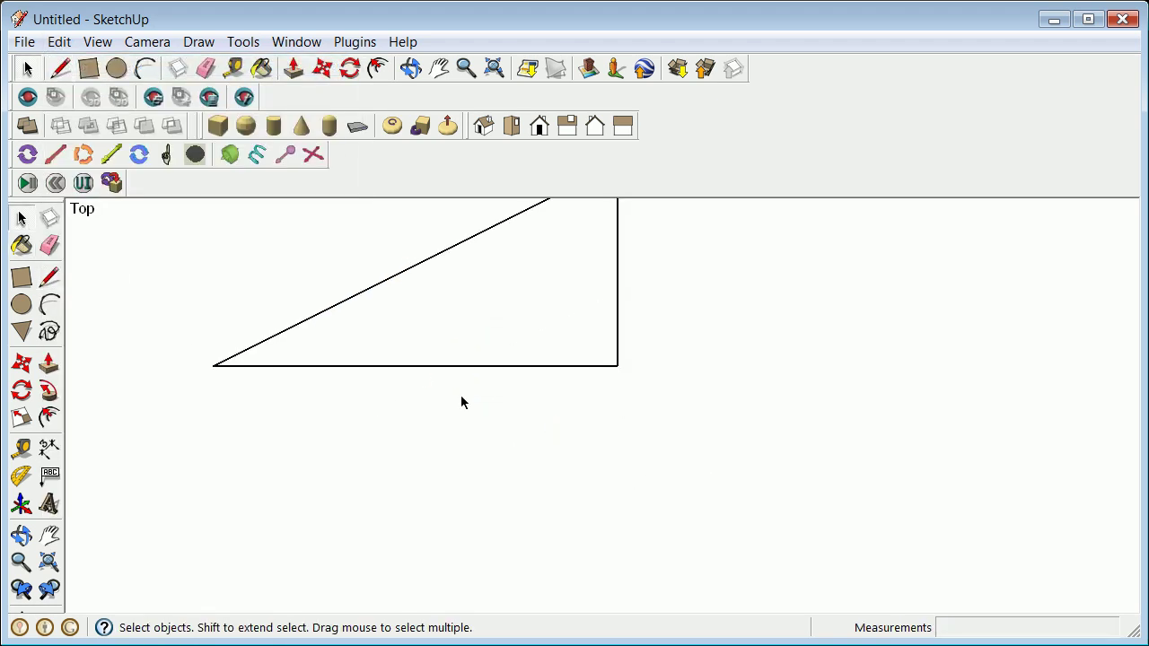
{"action": "left_click", "coordinate": [531, 367]}
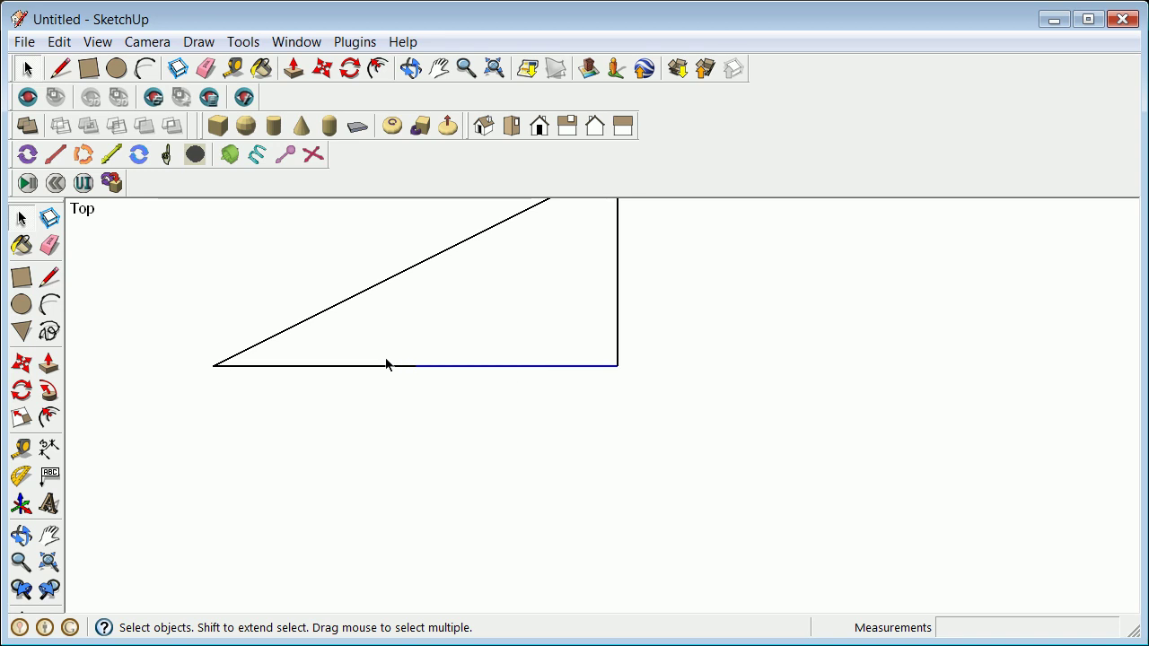
{"action": "scroll", "coordinate": [404, 361], "scroll_direction": "down", "scroll_amount": 4}
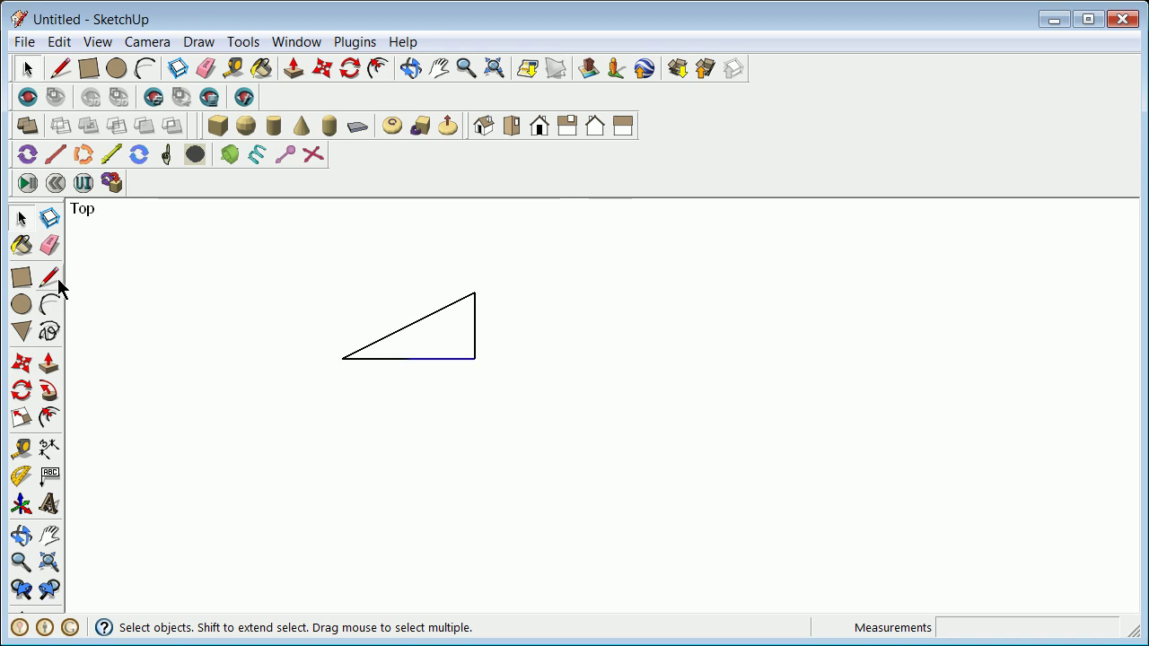
Draw a 0.5' upright at the bottom midpoint and a 1.4142' diagonal to the top corner.
{"action": "left_click", "coordinate": [49, 277]}
{"action": "left_click", "coordinate": [407, 359]}
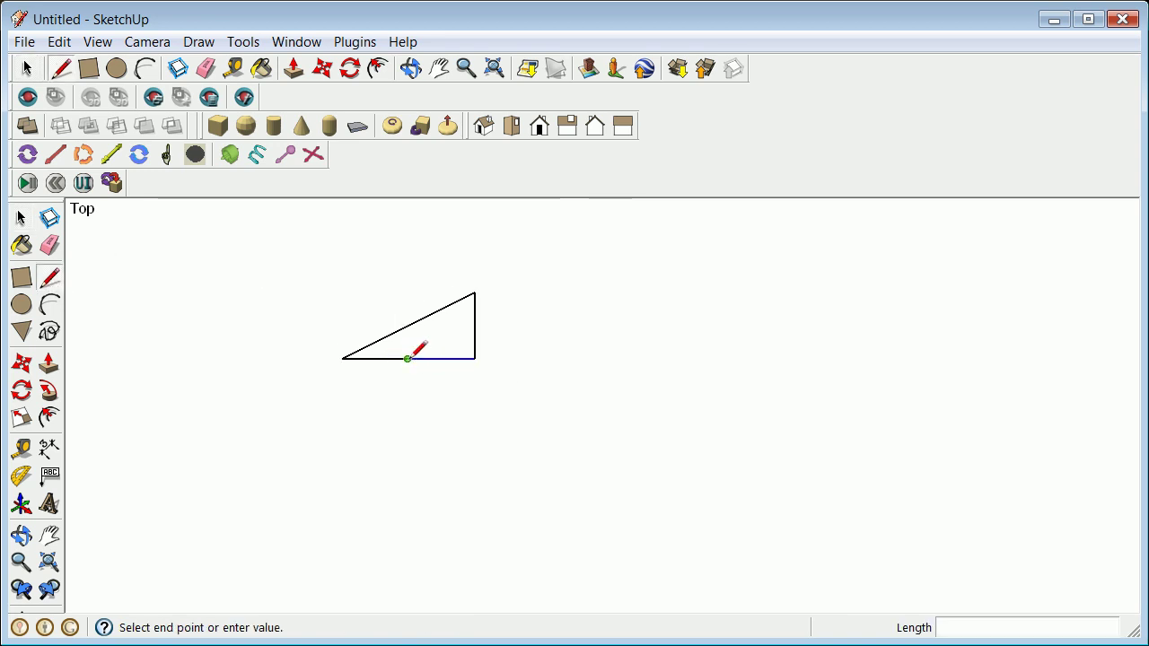
{"action": "left_click", "coordinate": [408, 327]}
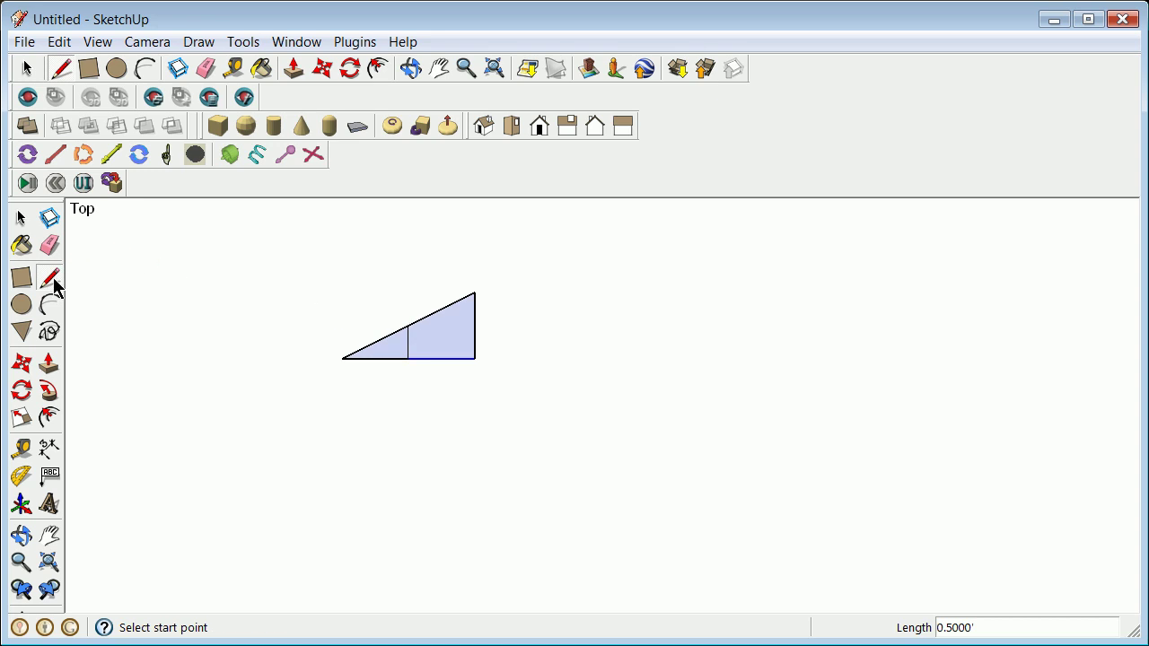
{"action": "left_click", "coordinate": [408, 358]}
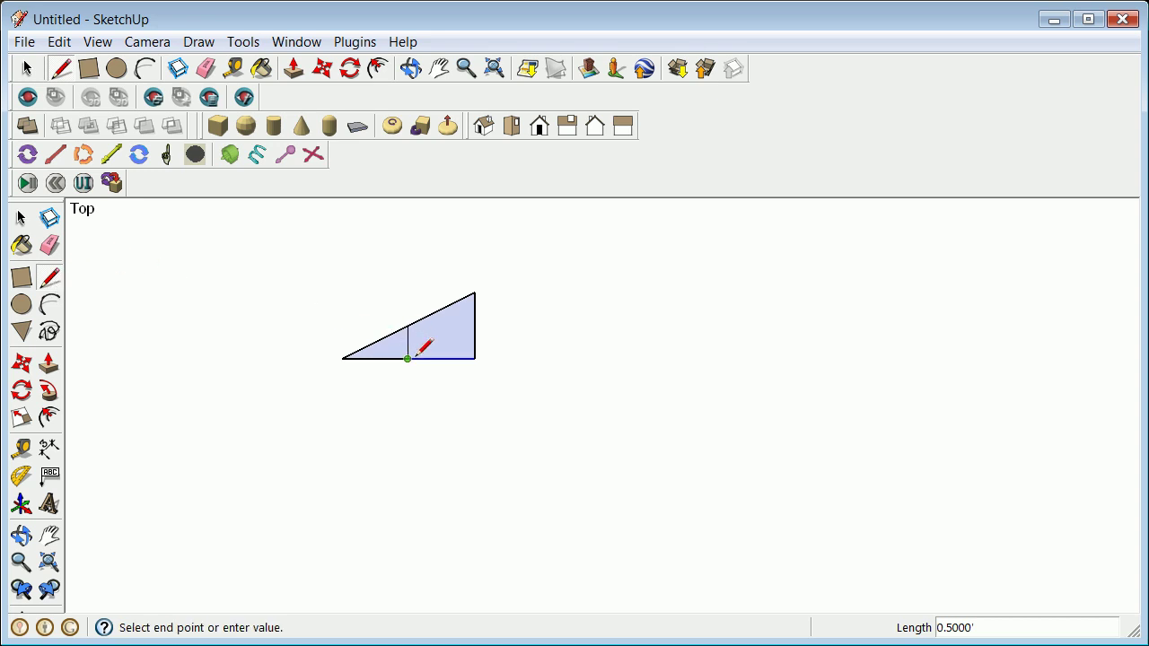
{"action": "left_click", "coordinate": [475, 294]}
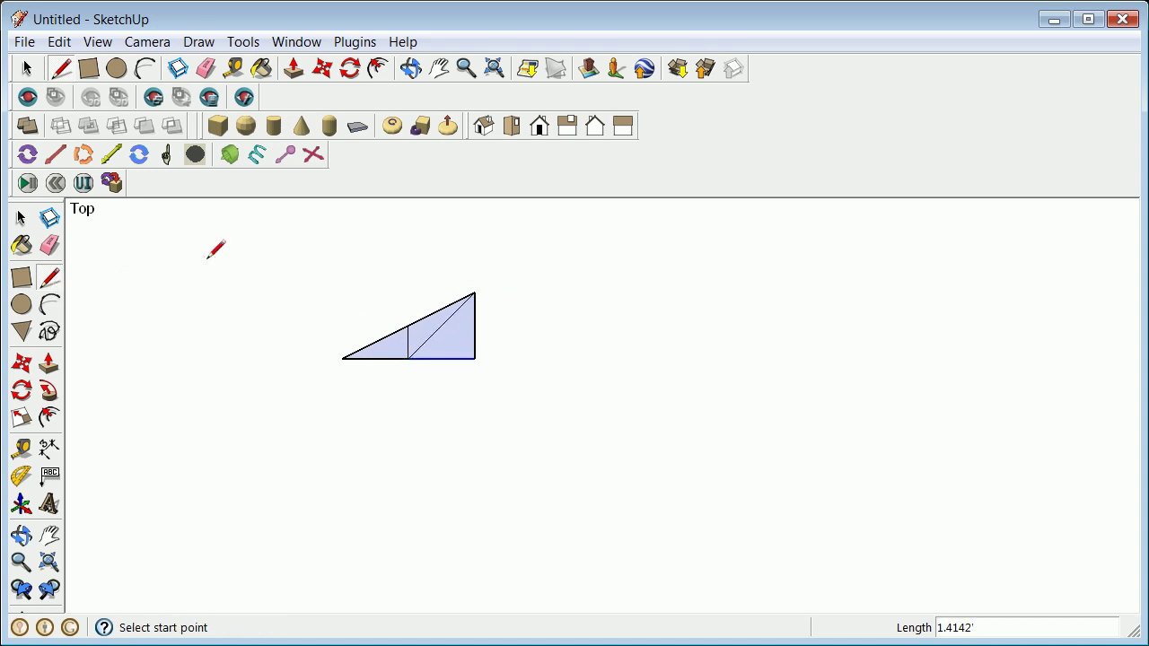
Erase the left, upper and lower-right faces so only edges remain.
{"action": "left_click", "coordinate": [21, 218]}
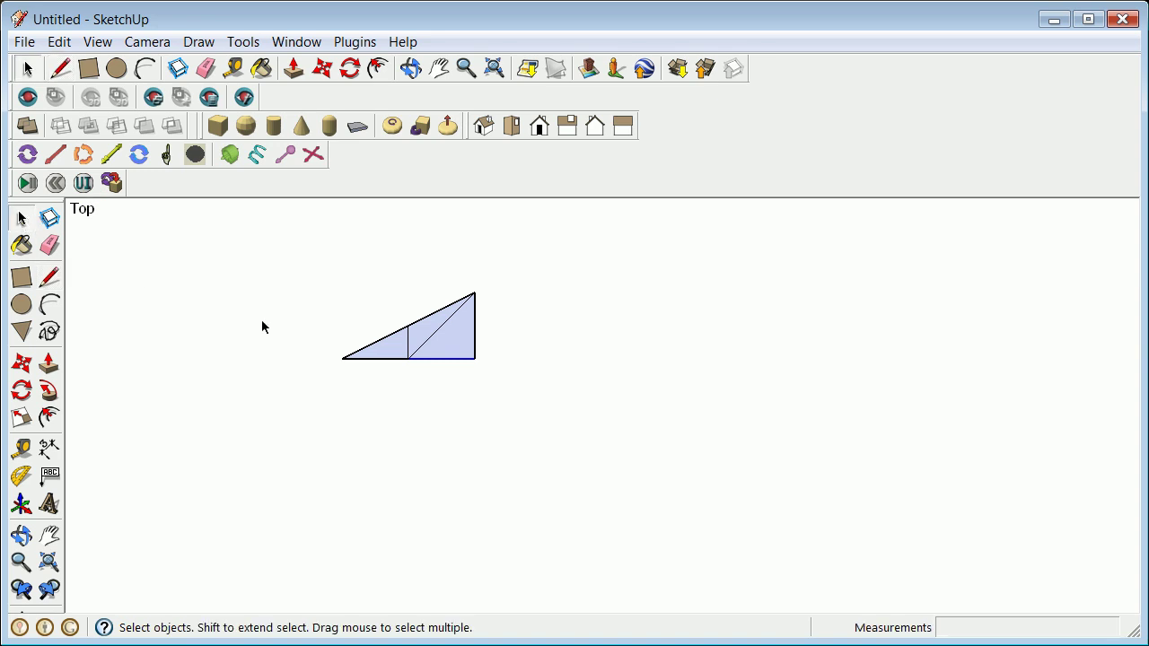
{"action": "right_click", "coordinate": [388, 351]}
{"action": "left_click", "coordinate": [395, 381]}
{"action": "left_click", "coordinate": [428, 335]}
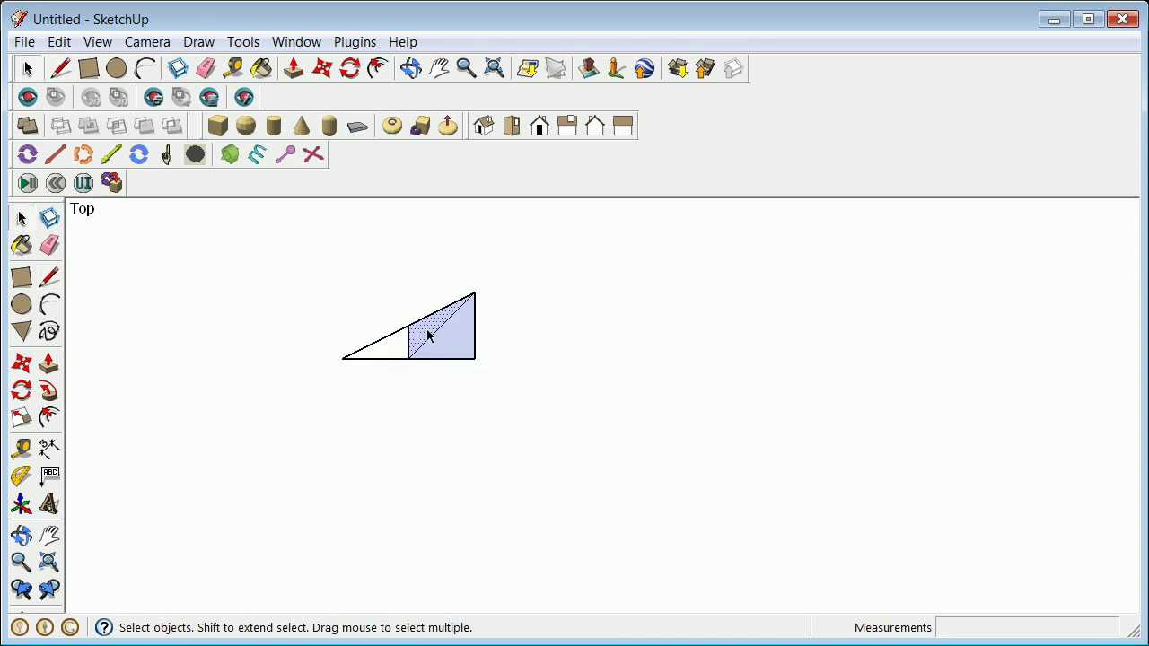
{"action": "right_click", "coordinate": [428, 335]}
{"action": "left_click", "coordinate": [482, 368]}
{"action": "right_click", "coordinate": [449, 349]}
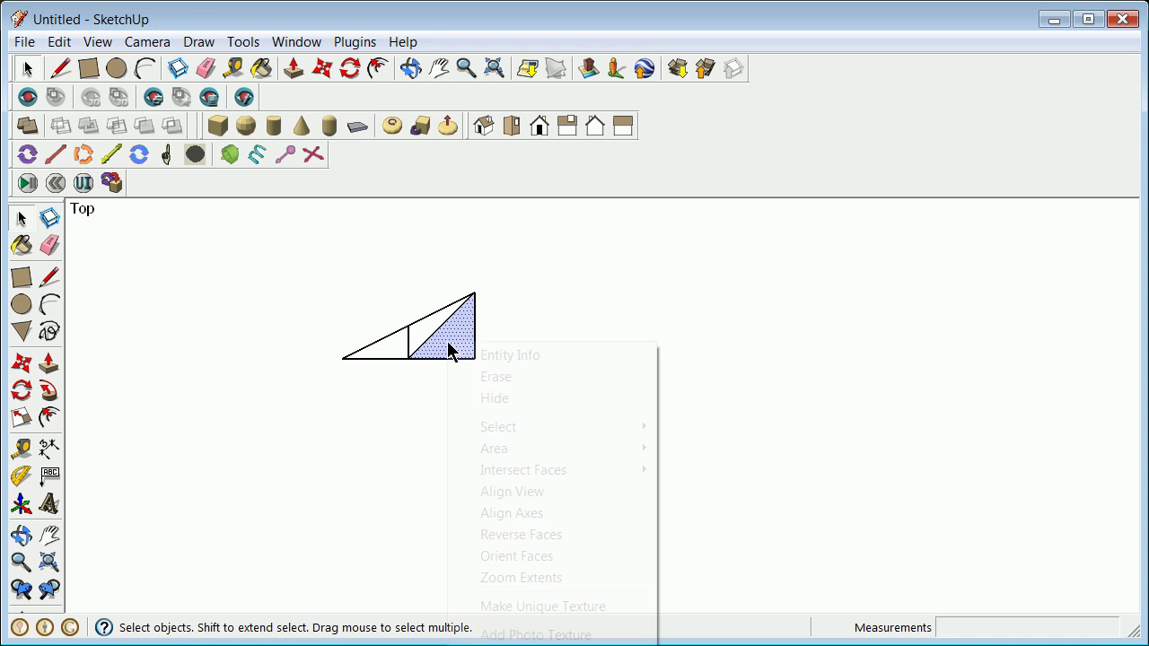
{"action": "left_click", "coordinate": [495, 378]}
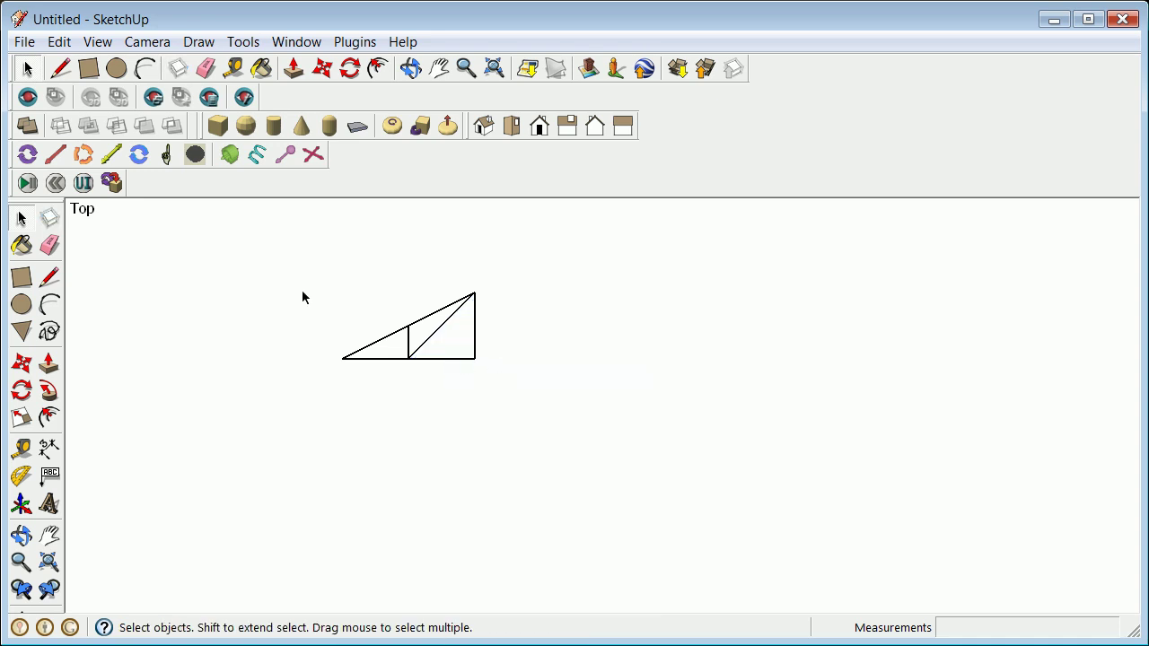
Group the half-truss and copy it 2.94' to the right.
{"action": "left_click_drag", "start_coordinate": [352, 297], "coordinate": [516, 382]}
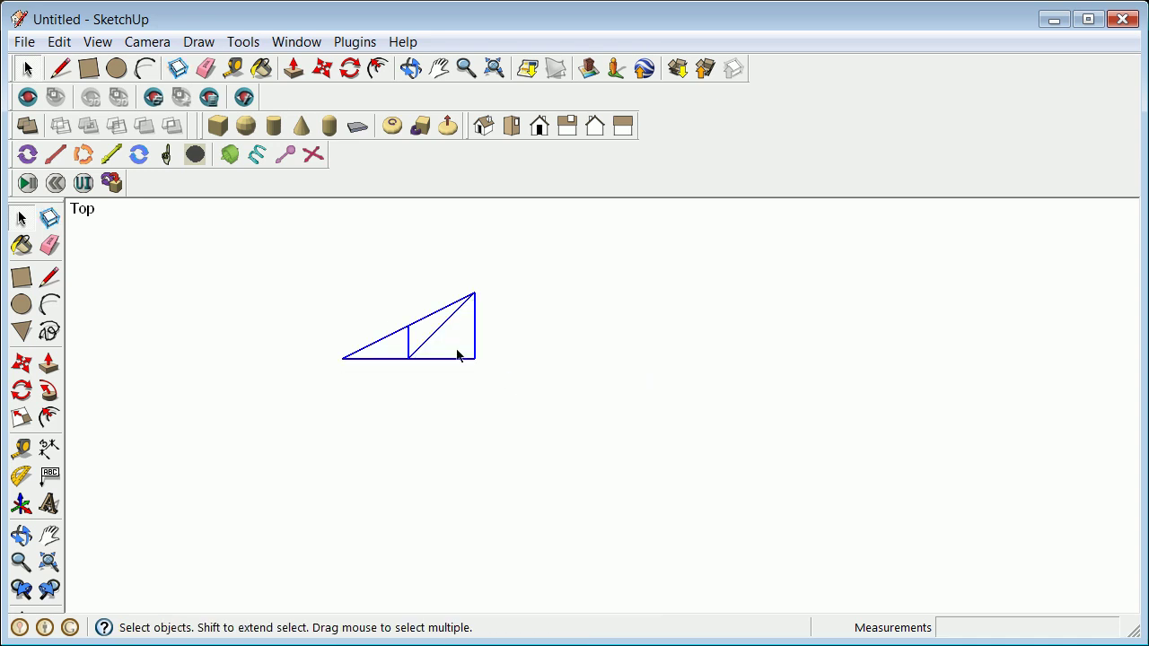
{"action": "right_click", "coordinate": [473, 364]}
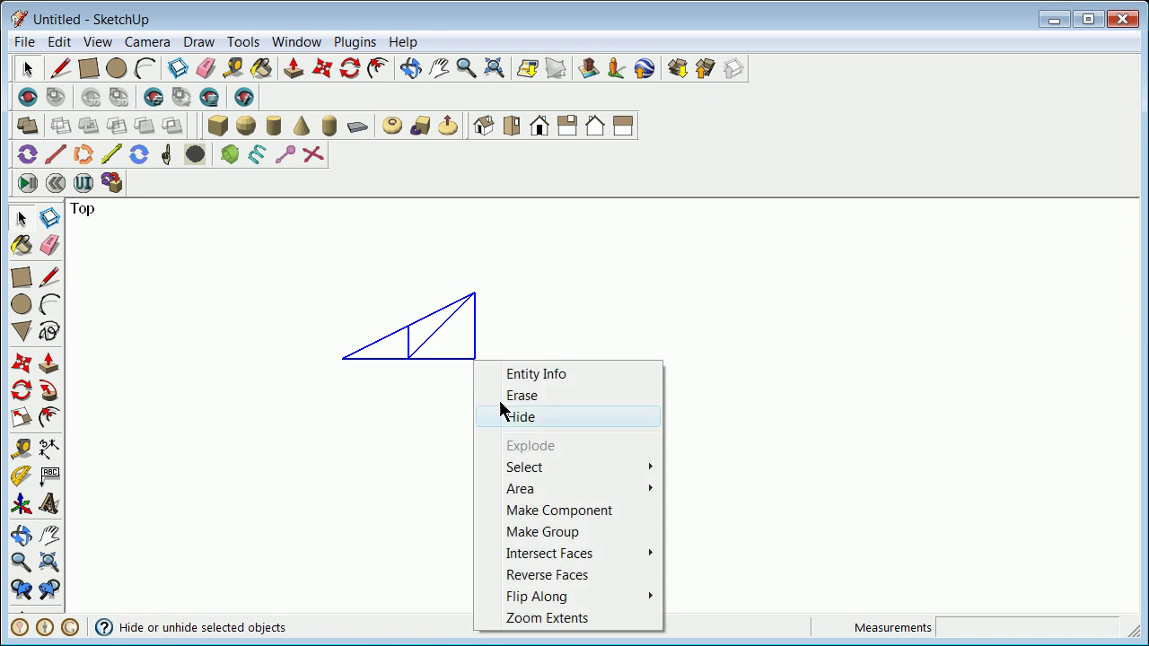
{"action": "left_click", "coordinate": [575, 531]}
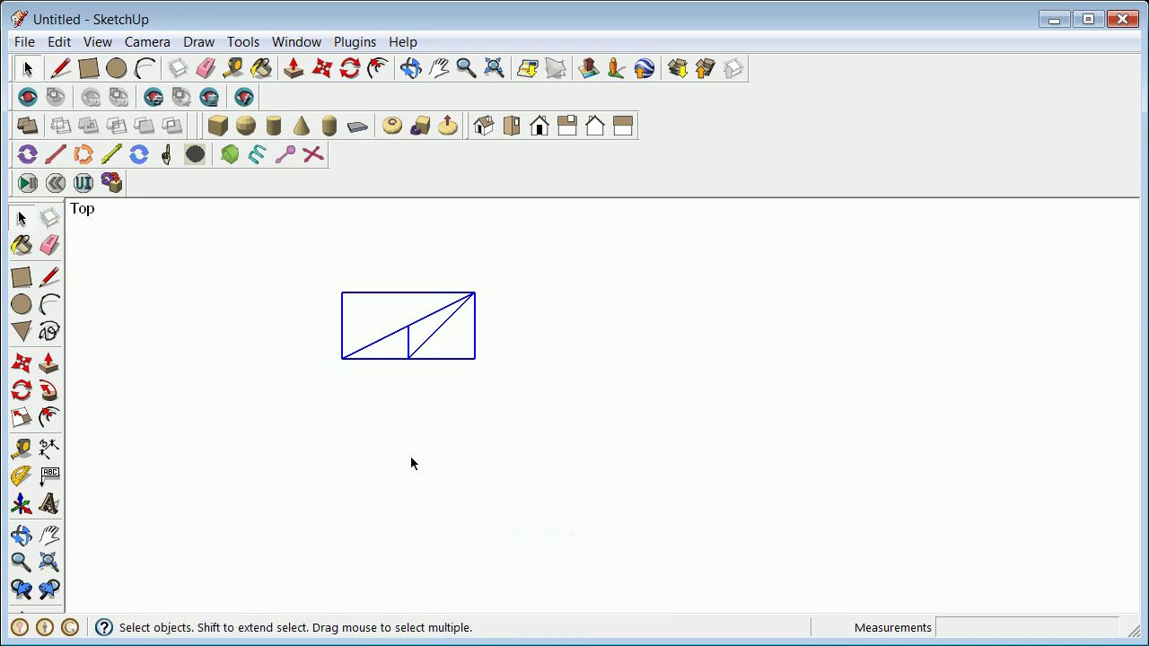
{"action": "left_click", "coordinate": [22, 363]}
{"action": "left_click", "coordinate": [372, 415]}
{"action": "key", "text": "ctrl"}
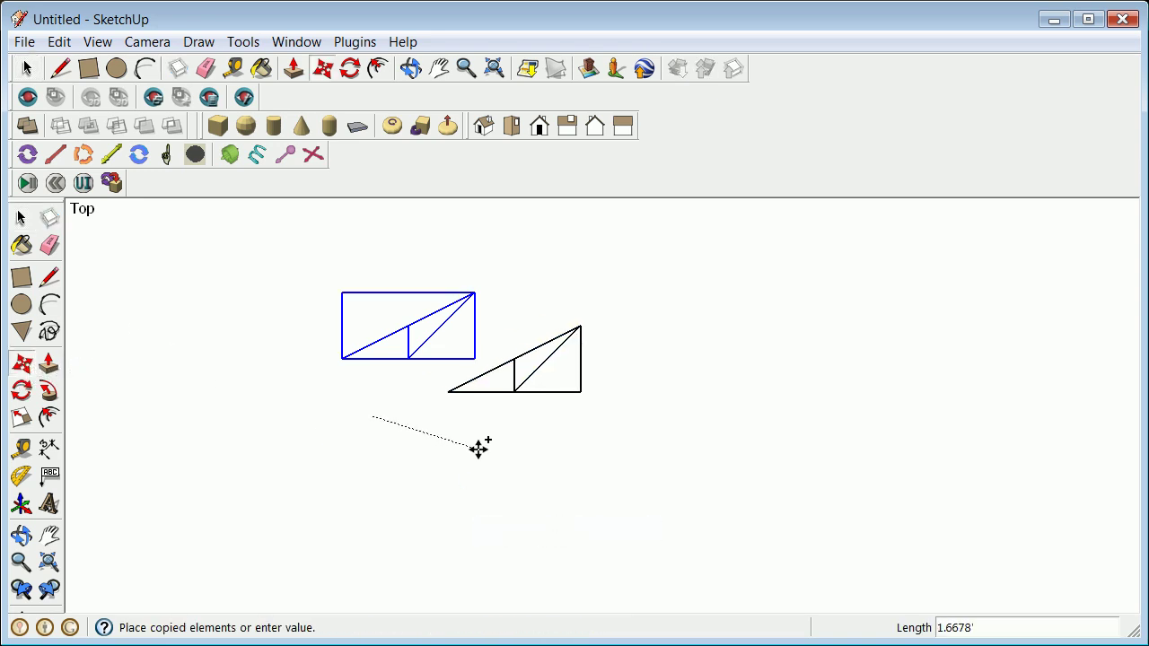
{"action": "left_click", "coordinate": [569, 413]}
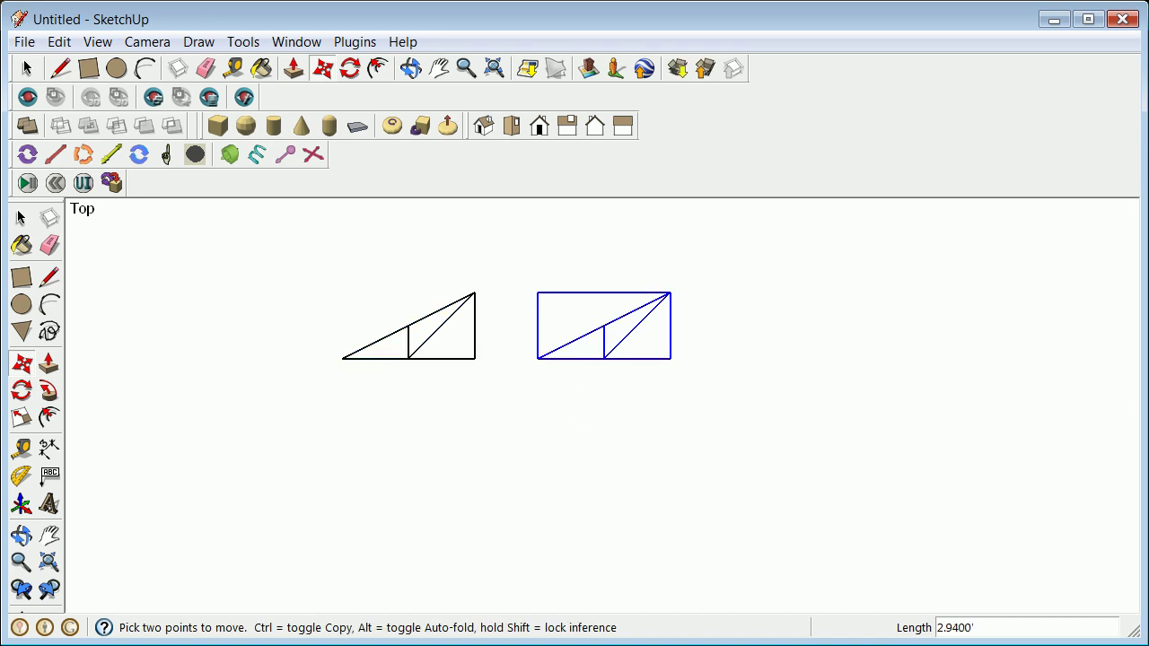
{"action": "left_click", "coordinate": [17, 216]}
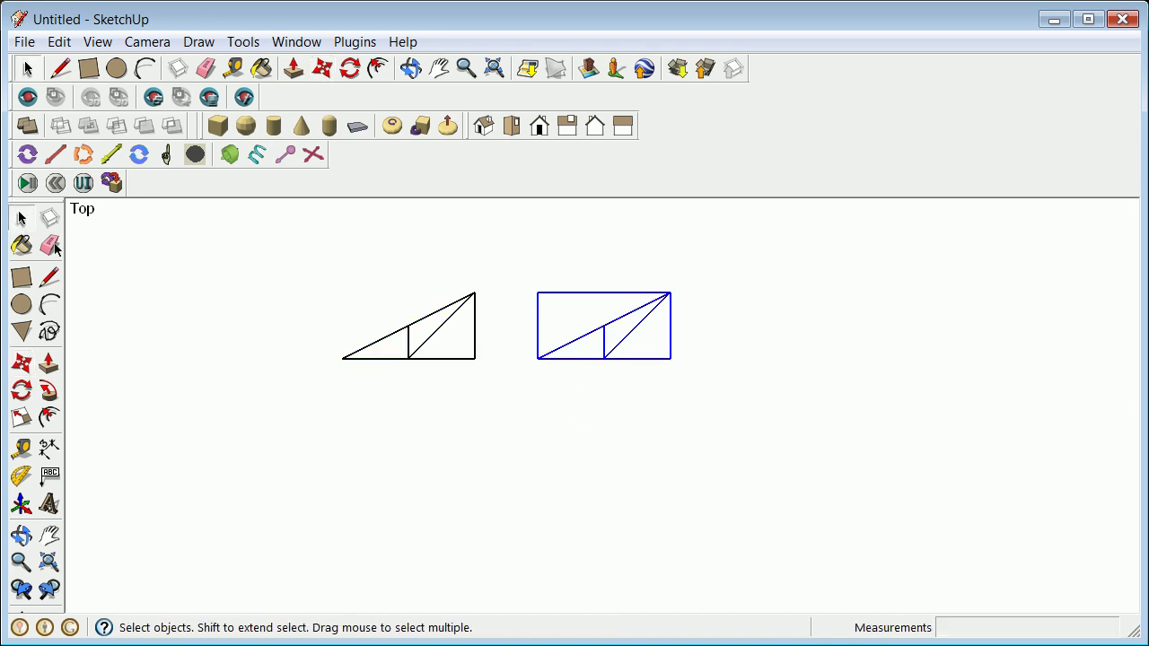
Flip the copy along its red axis and explode it.
{"action": "right_click", "coordinate": [582, 361]}
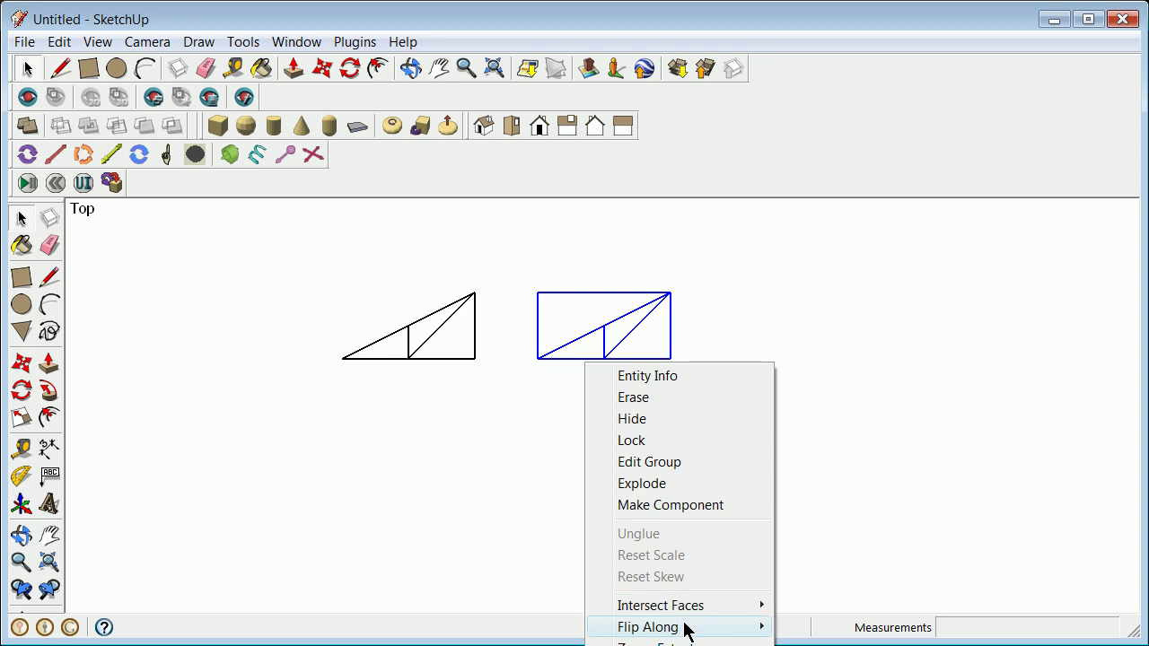
{"action": "key", "text": "Escape"}
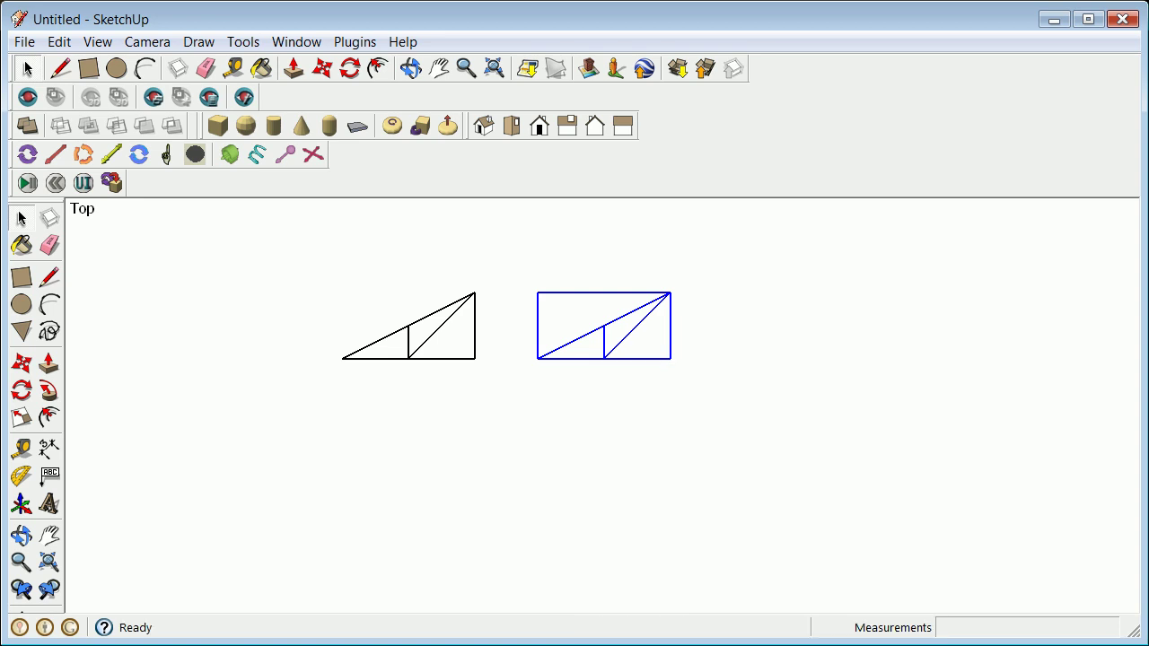
{"action": "right_click", "coordinate": [612, 357]}
{"action": "mouse_move", "coordinate": [676, 616]}
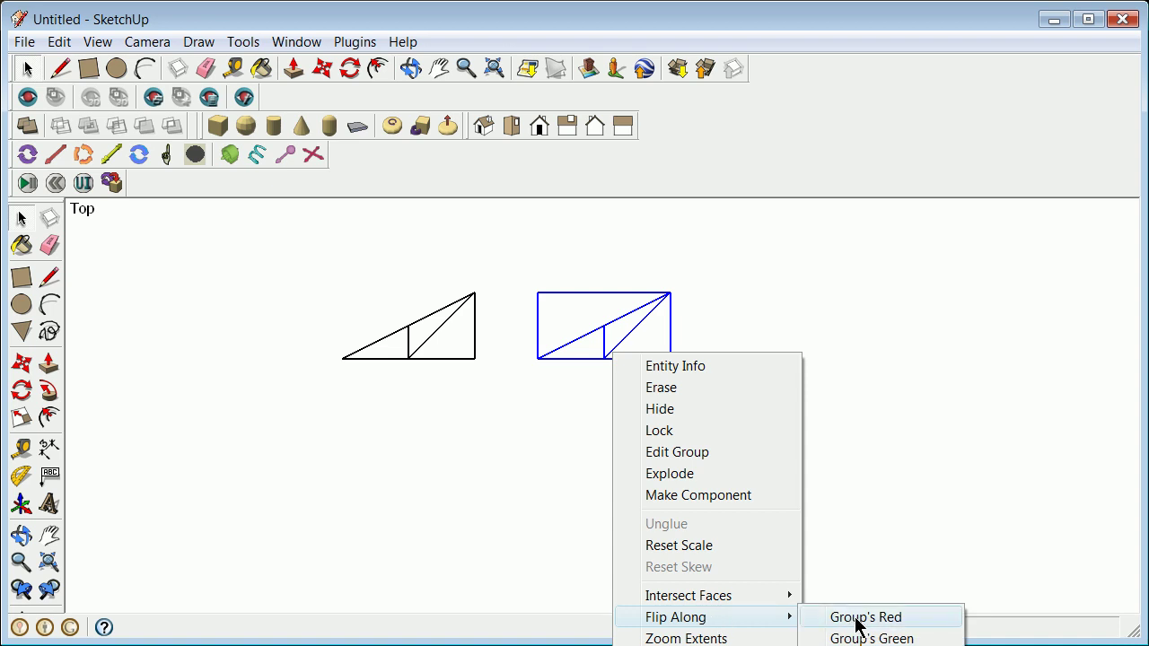
{"action": "left_click", "coordinate": [857, 620]}
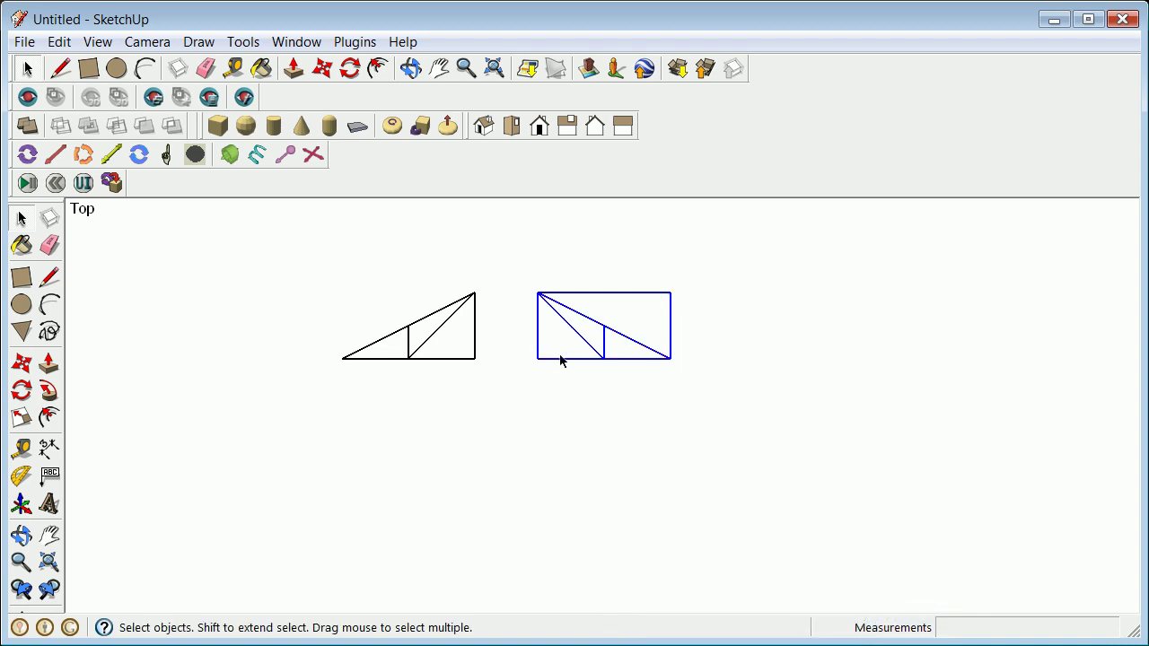
{"action": "right_click", "coordinate": [604, 339]}
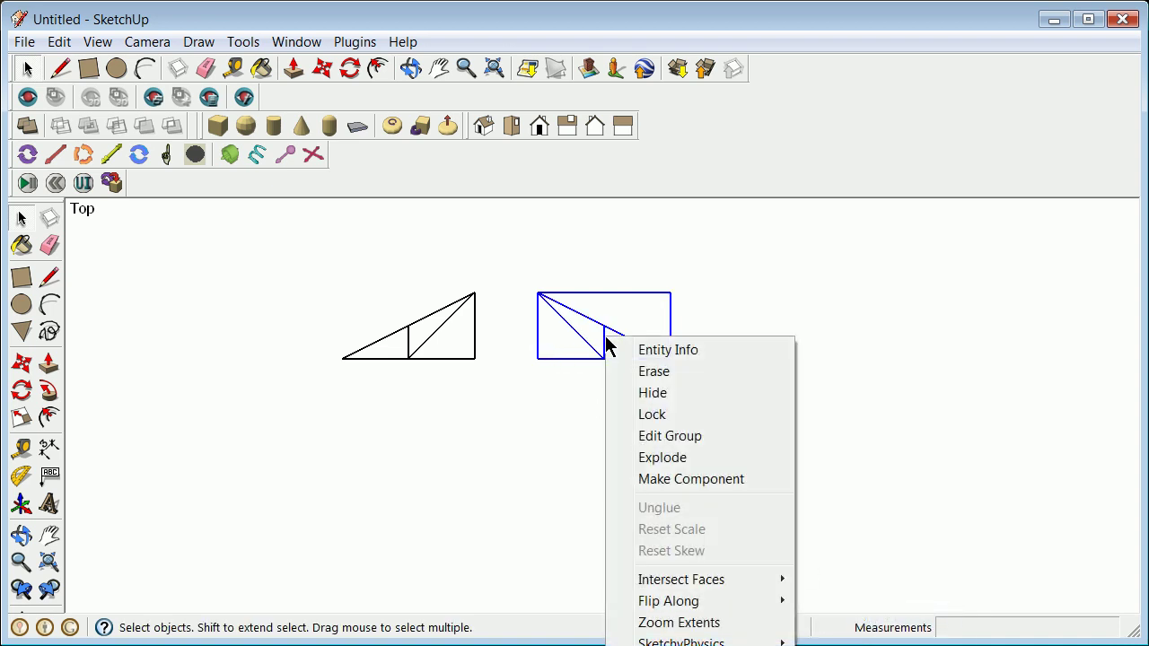
{"action": "left_click", "coordinate": [675, 457]}
Erase the copy's duplicate vertical edge.
{"action": "left_click", "coordinate": [539, 317]}
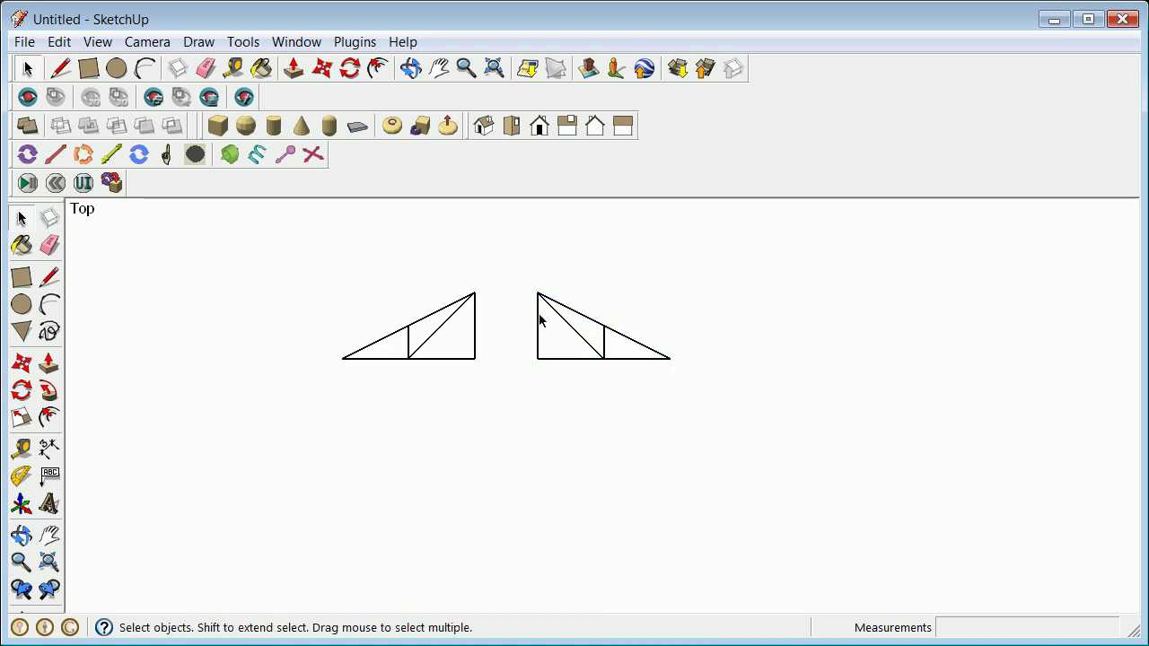
{"action": "left_click", "coordinate": [539, 318]}
{"action": "right_click", "coordinate": [538, 315]}
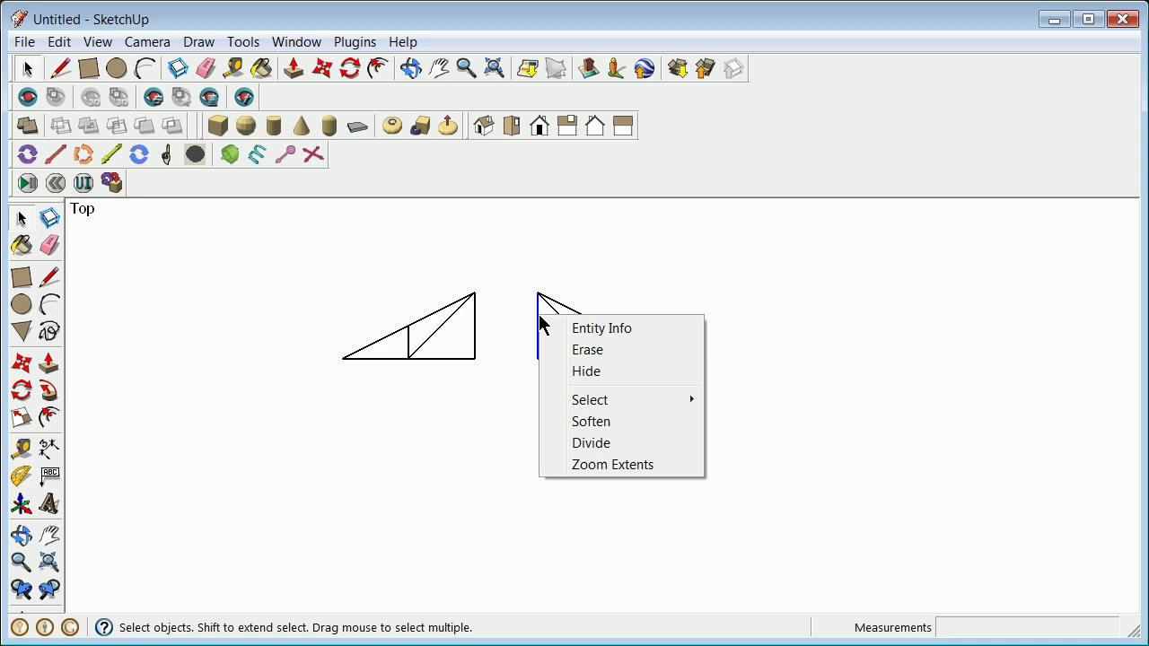
{"action": "left_click", "coordinate": [577, 350]}
Move the mirrored half so its top vertex joins the left apex.
{"action": "left_click_drag", "start_coordinate": [513, 268], "coordinate": [709, 391]}
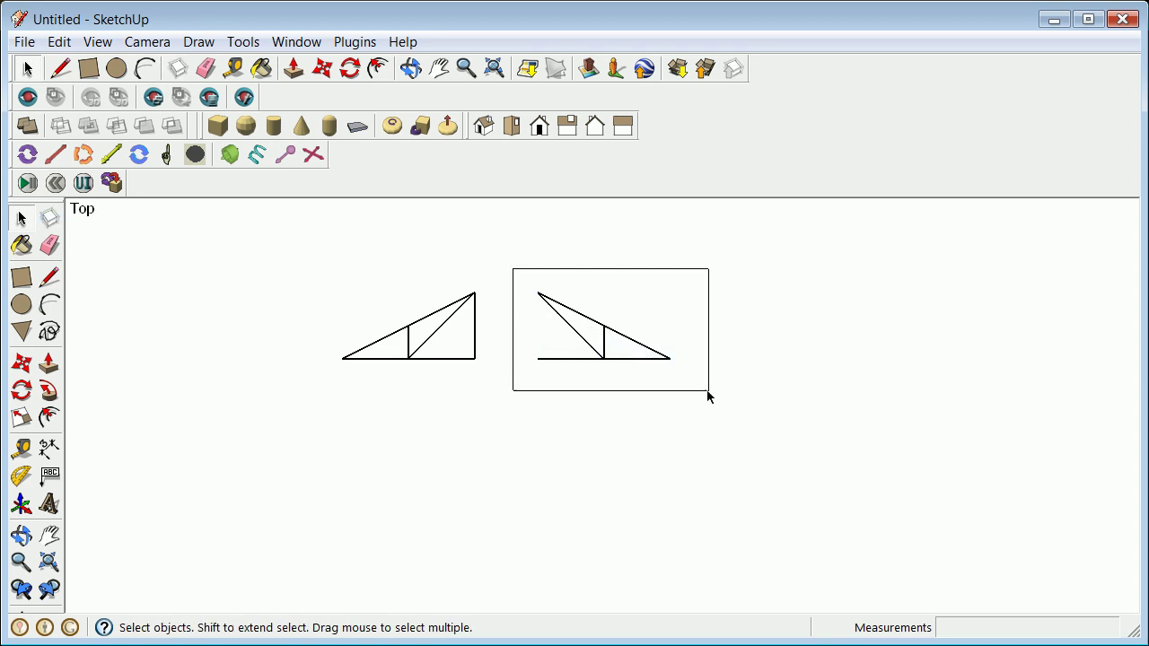
{"action": "left_click", "coordinate": [22, 365]}
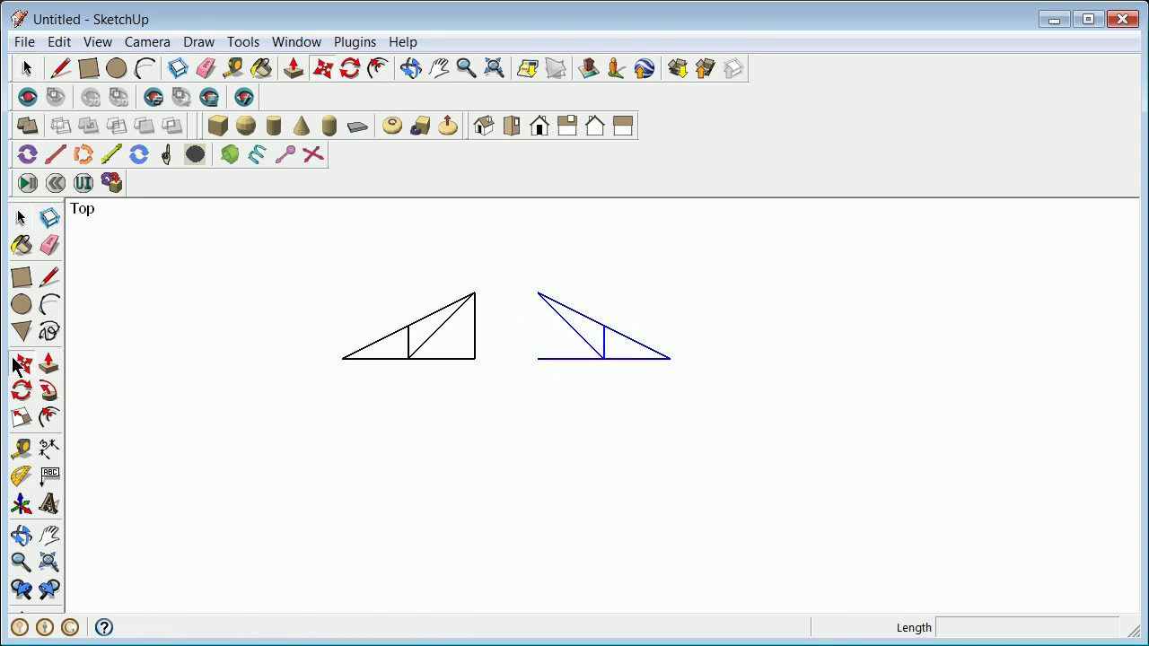
{"action": "left_click", "coordinate": [545, 292]}
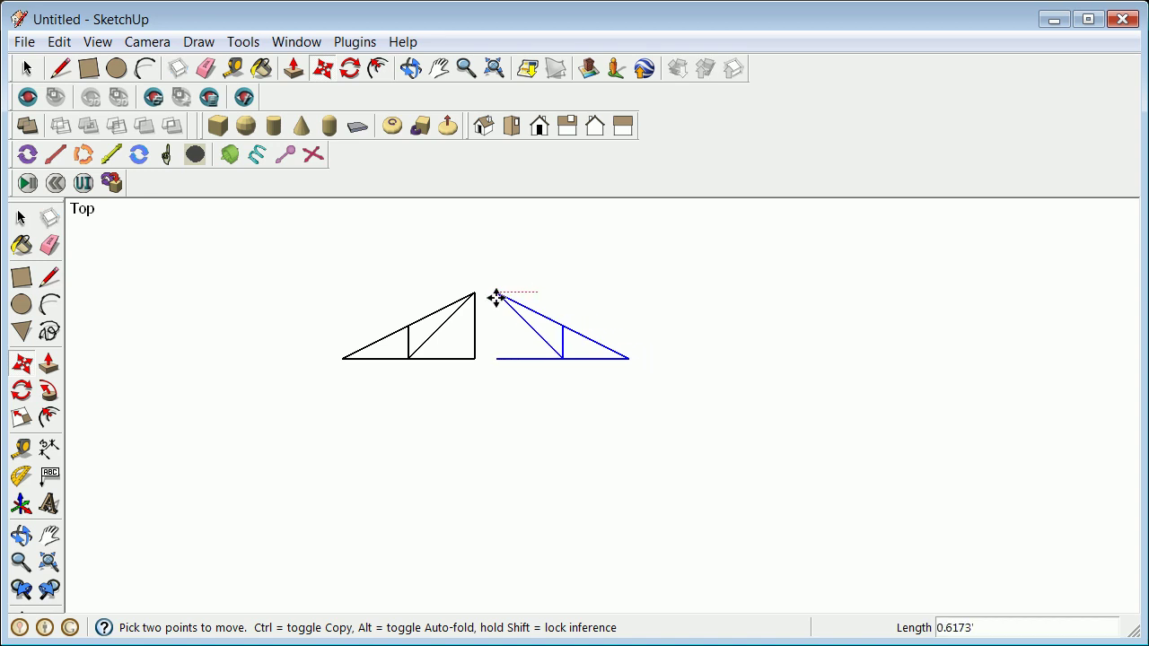
{"action": "left_click", "coordinate": [475, 292]}
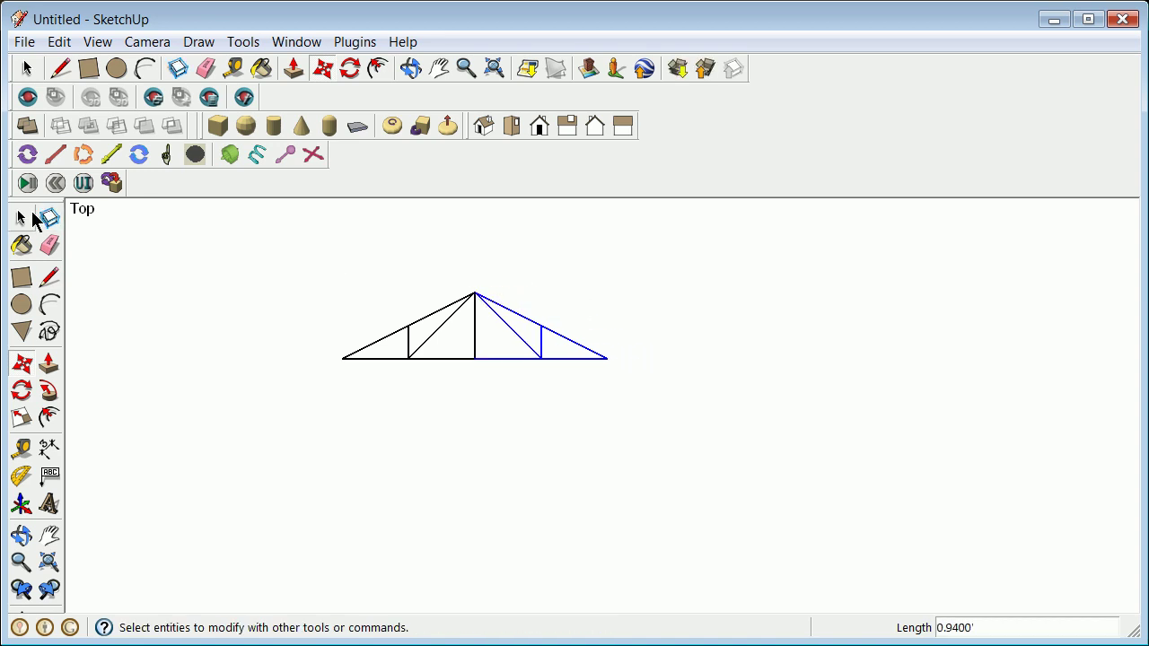
{"action": "left_click", "coordinate": [22, 217]}
{"action": "left_click", "coordinate": [290, 292]}
Explode the left half-truss group.
{"action": "left_click", "coordinate": [434, 338]}
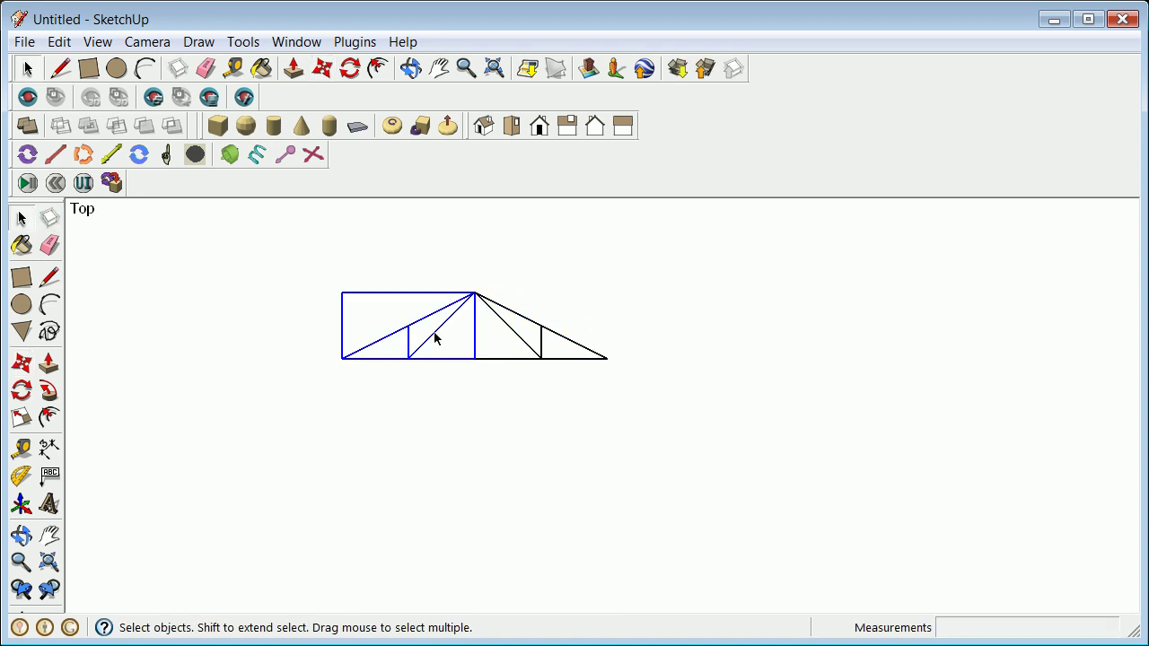
{"action": "right_click", "coordinate": [437, 336]}
{"action": "left_click", "coordinate": [495, 454]}
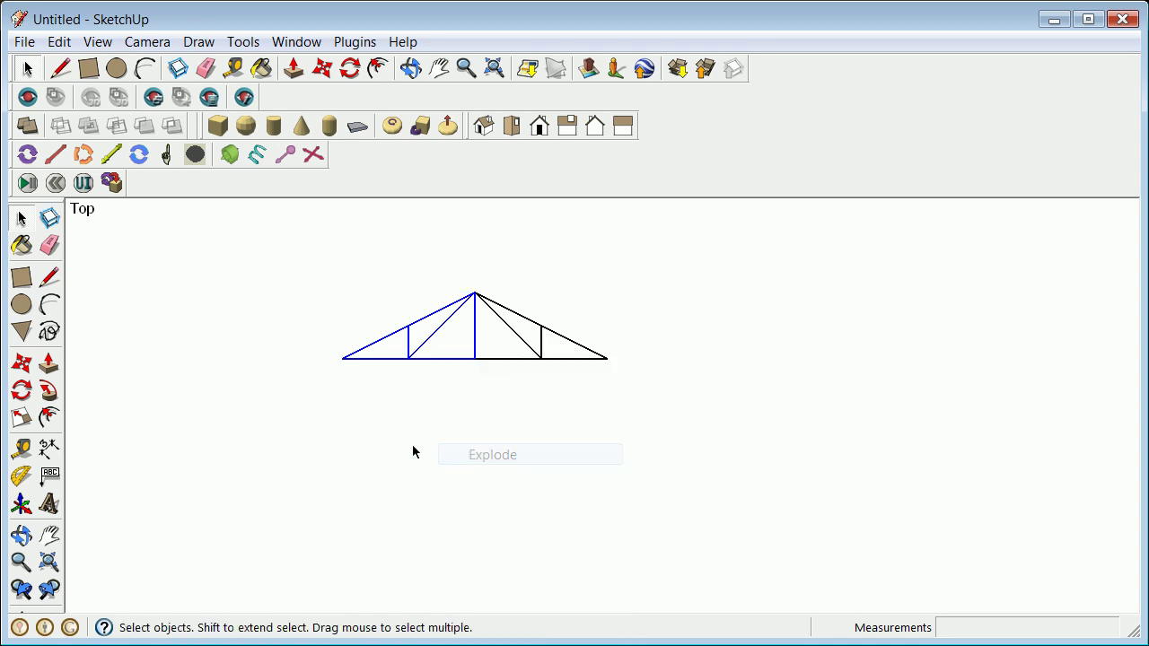
Make the whole truss a component named truss1 with axes at its left base corner.
{"action": "left_click_drag", "start_coordinate": [325, 267], "coordinate": [622, 402]}
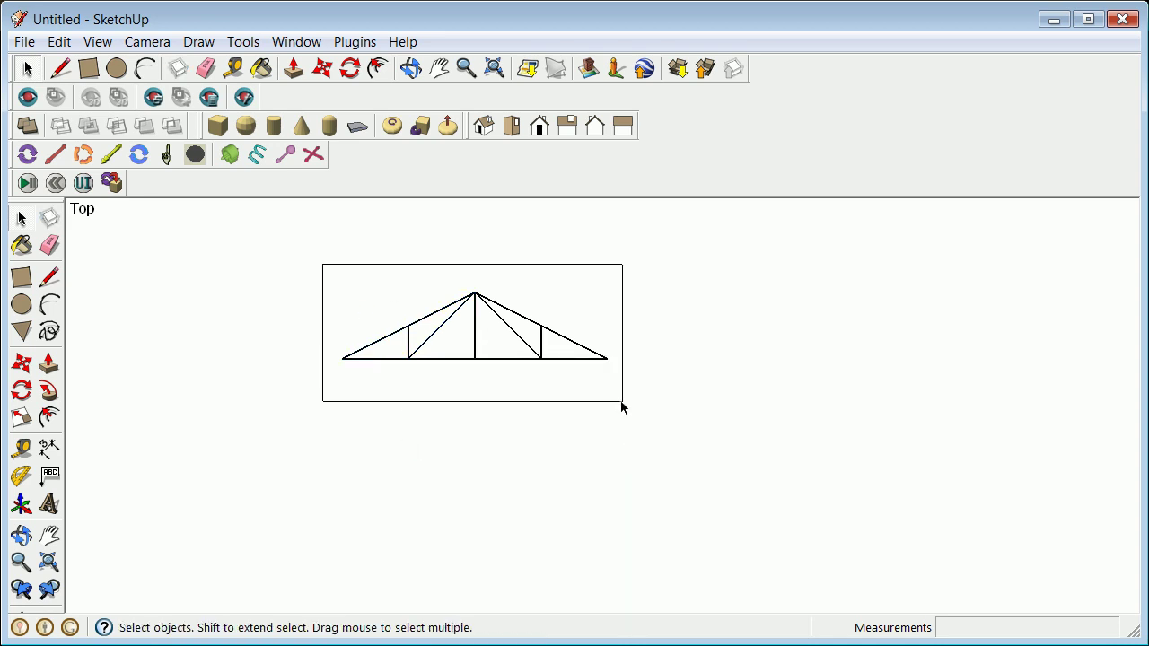
{"action": "right_click", "coordinate": [405, 356]}
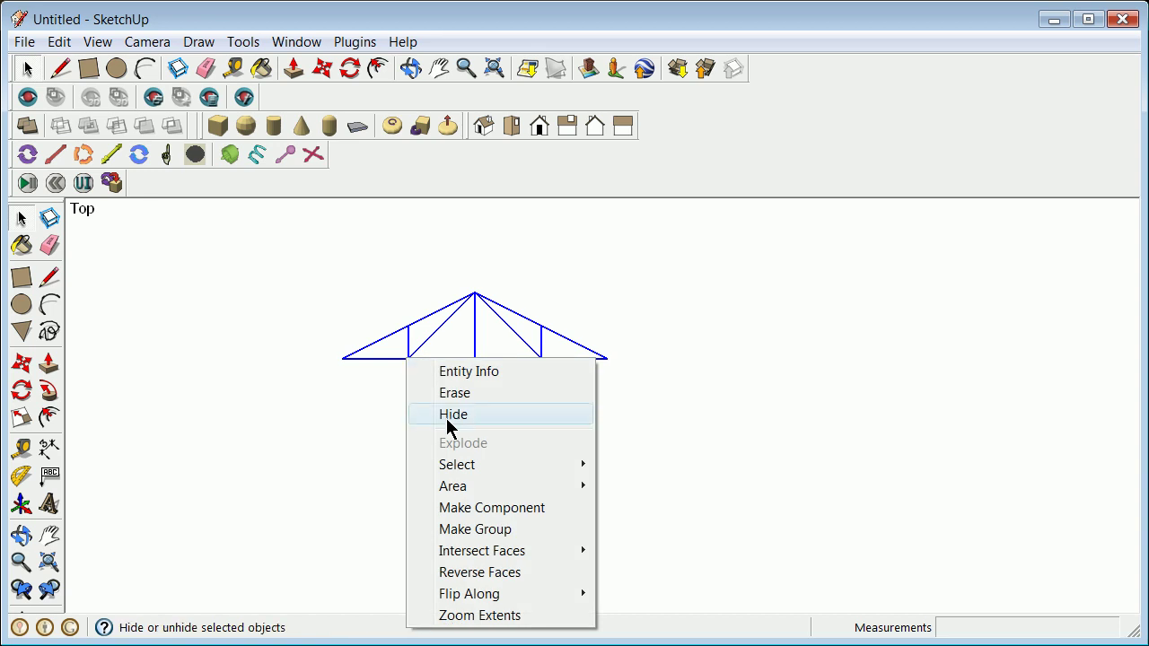
{"action": "left_click", "coordinate": [485, 508]}
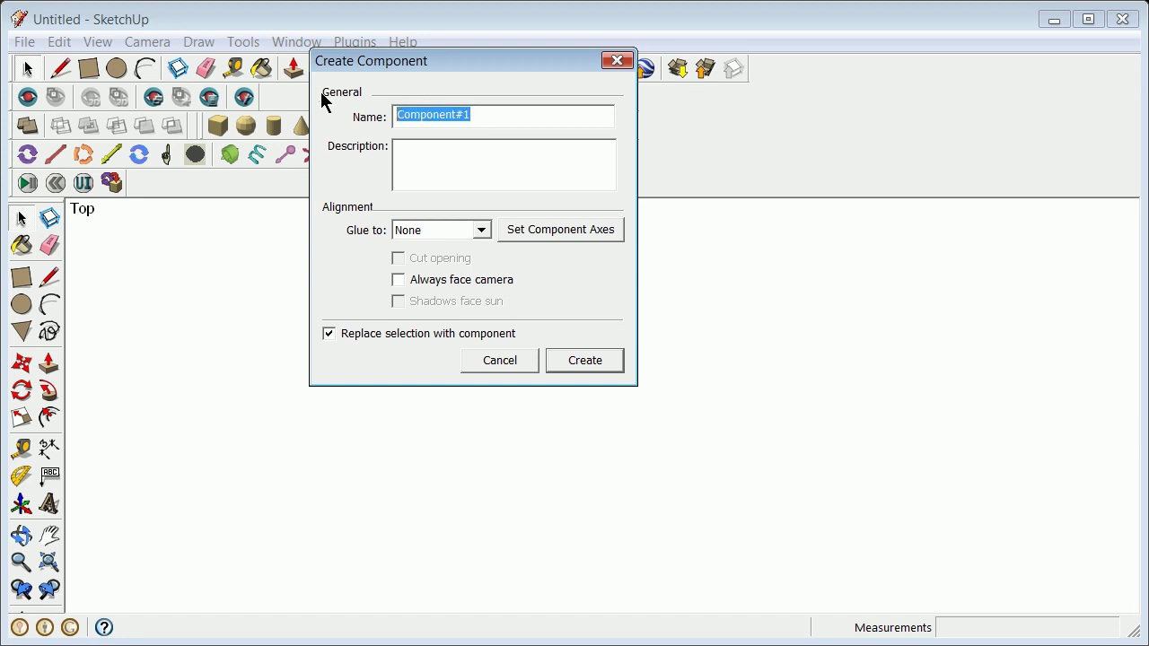
{"action": "type", "text": "truss1"}
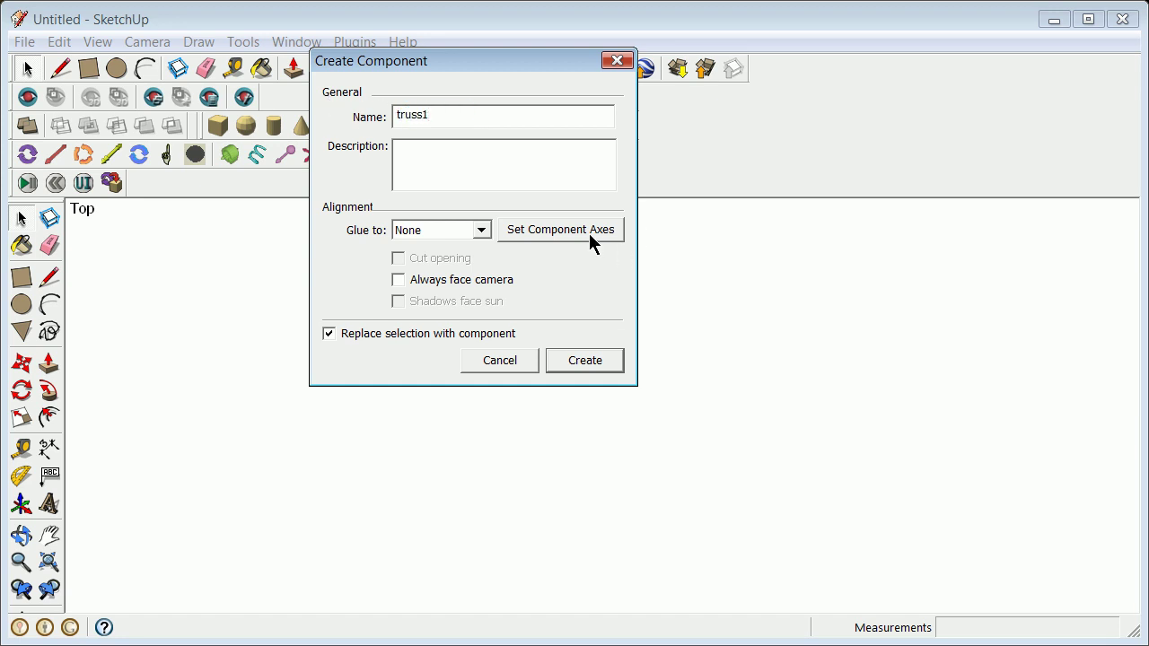
{"action": "left_click", "coordinate": [589, 231]}
{"action": "left_click", "coordinate": [342, 358]}
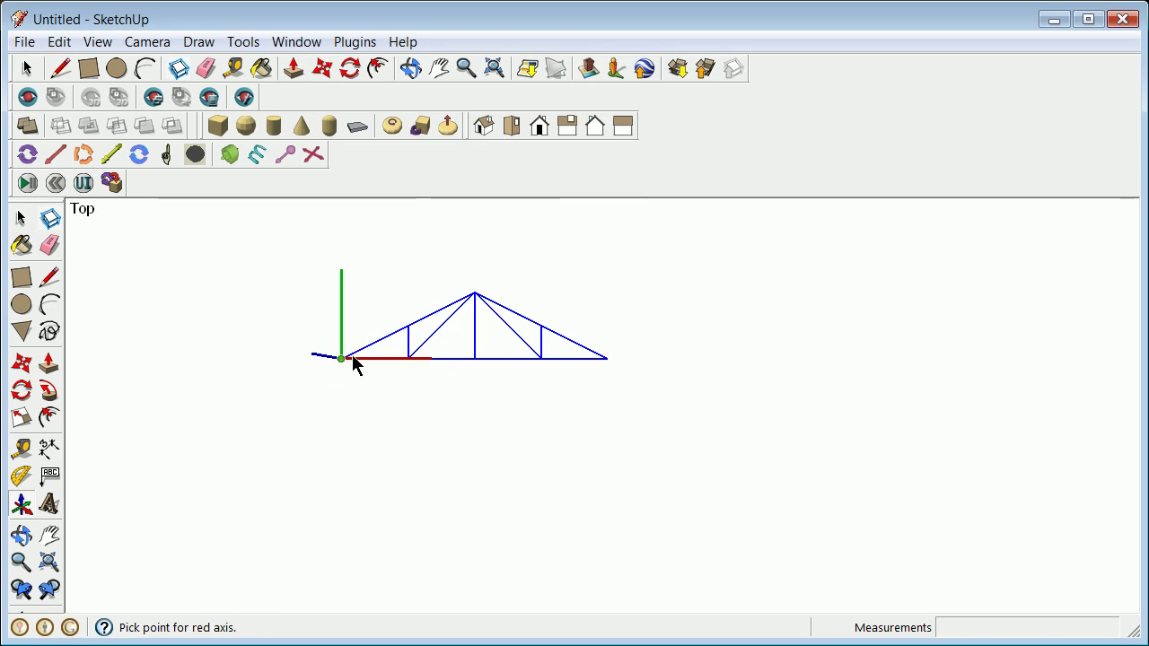
{"action": "left_click", "coordinate": [409, 358]}
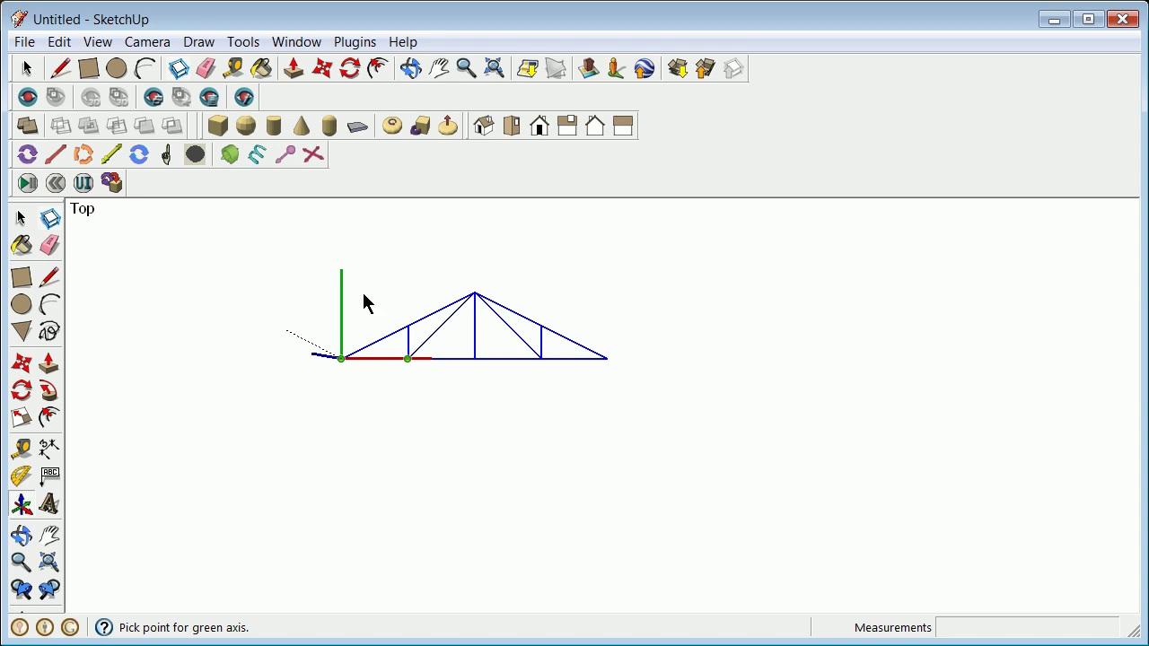
{"action": "left_click", "coordinate": [338, 266]}
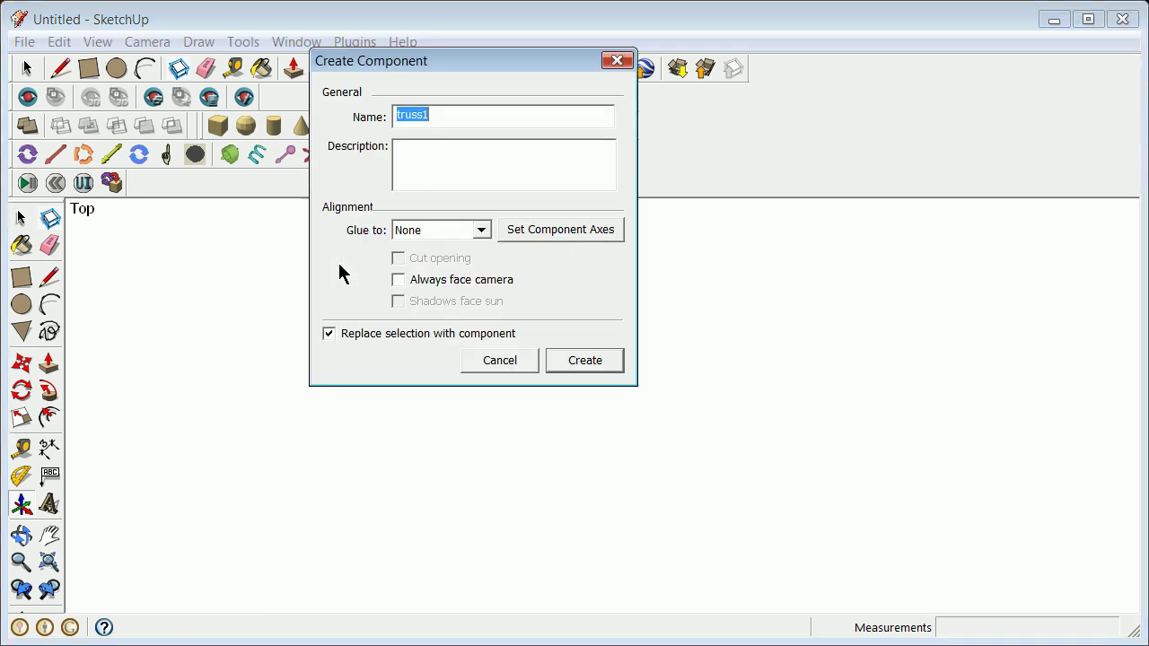
{"action": "left_click", "coordinate": [579, 361]}
Move the truss1 component away from the origin.
{"action": "left_click", "coordinate": [297, 371]}
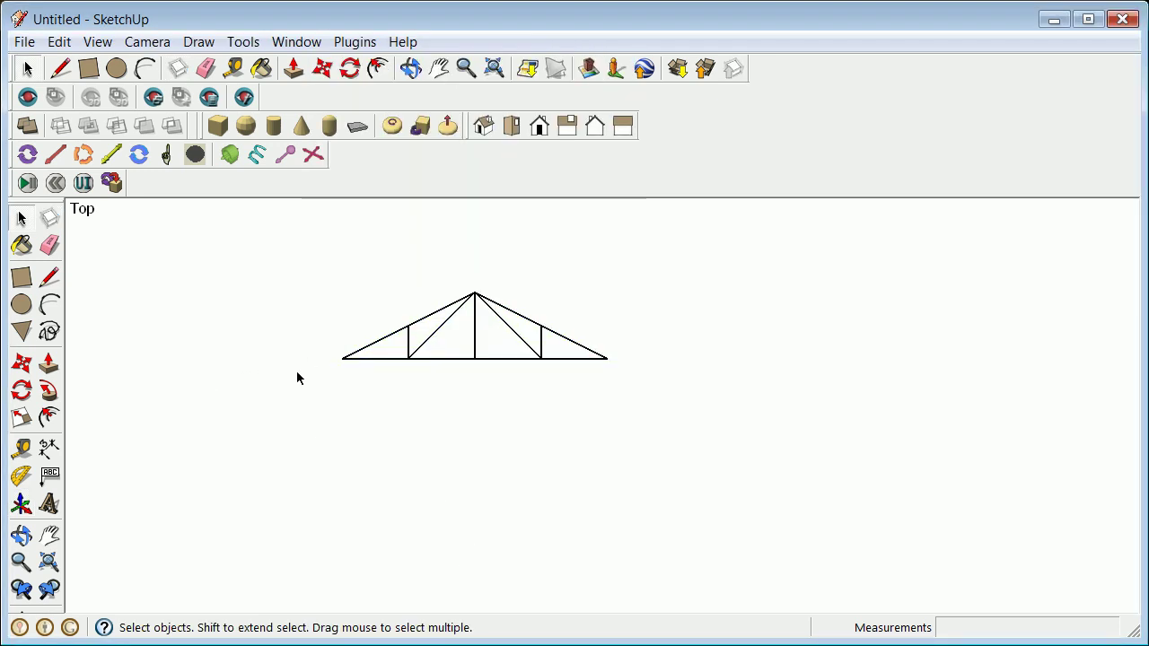
{"action": "scroll", "coordinate": [296, 371], "scroll_direction": "down", "scroll_amount": 2}
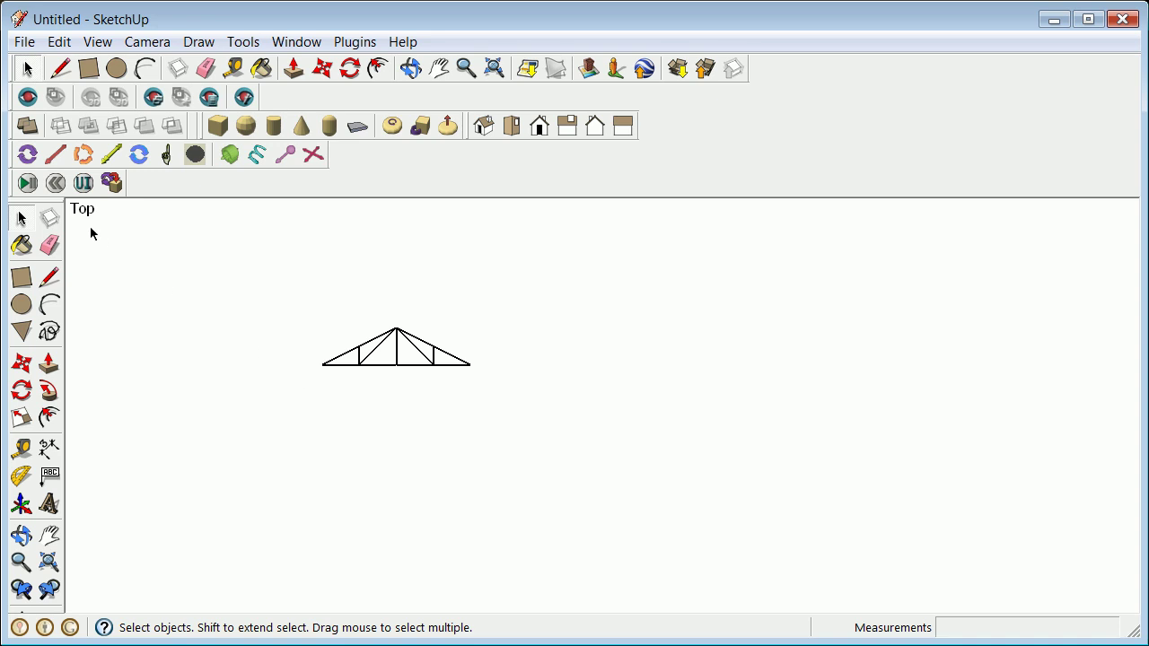
{"action": "left_click_drag", "start_coordinate": [285, 297], "coordinate": [508, 435]}
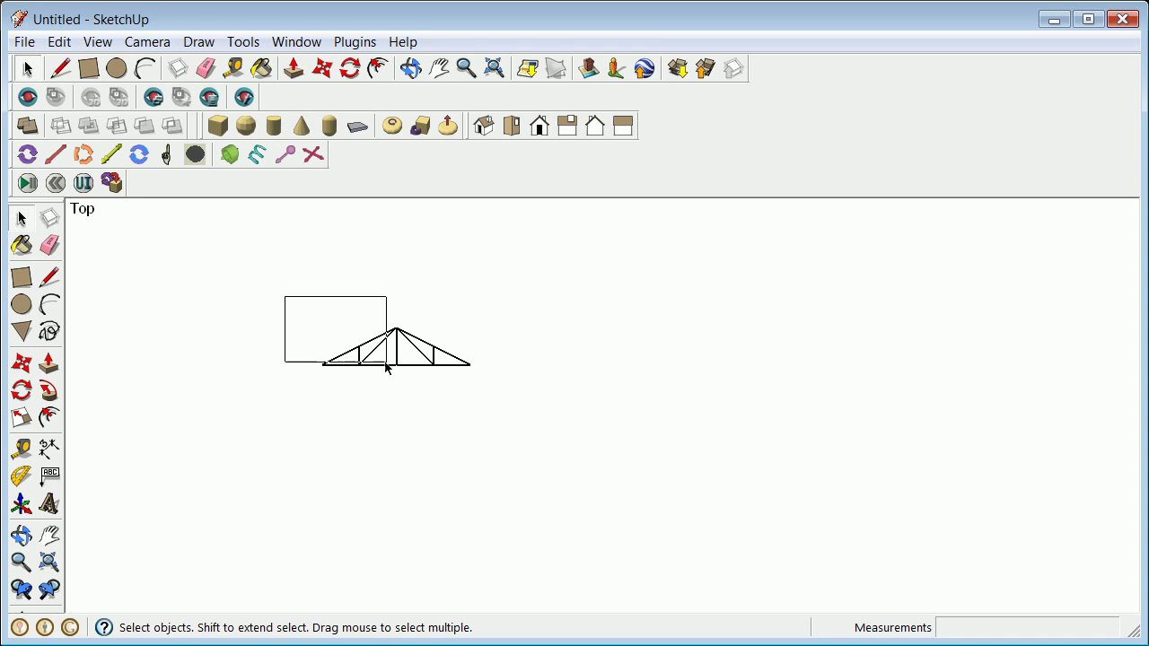
{"action": "left_click", "coordinate": [22, 362]}
{"action": "left_click", "coordinate": [322, 365]}
{"action": "left_click", "coordinate": [525, 274]}
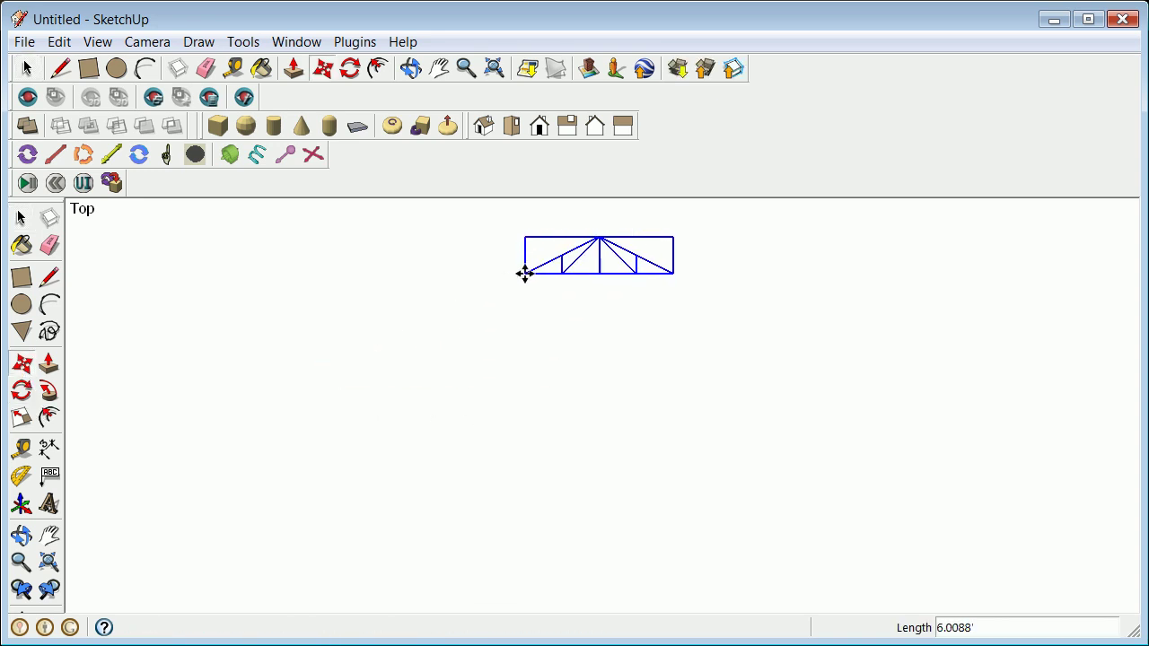
Show the axes and draw a 1' edge from the origin along the red axis.
{"action": "left_click", "coordinate": [95, 45]}
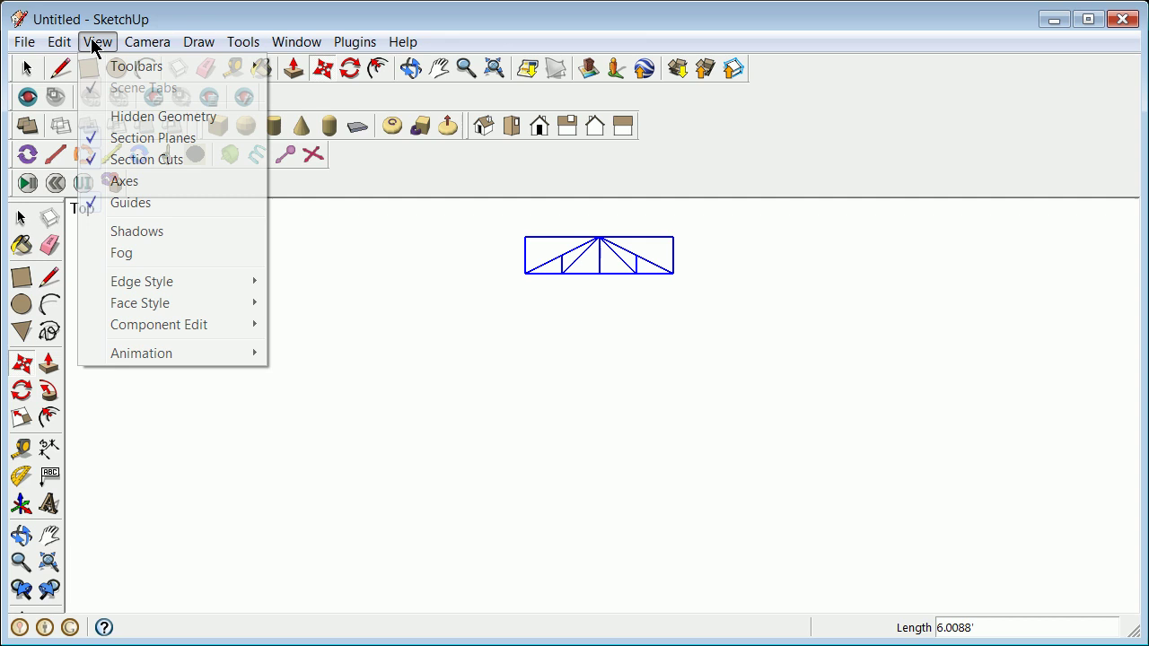
{"action": "left_click", "coordinate": [113, 182]}
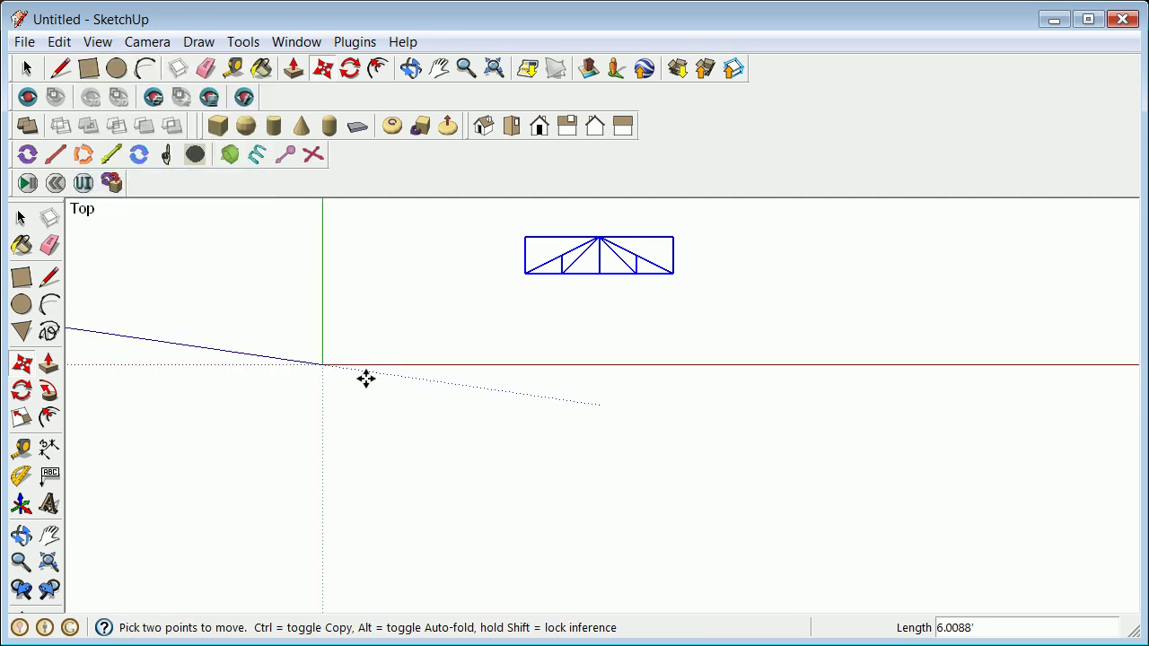
{"action": "left_click", "coordinate": [49, 278]}
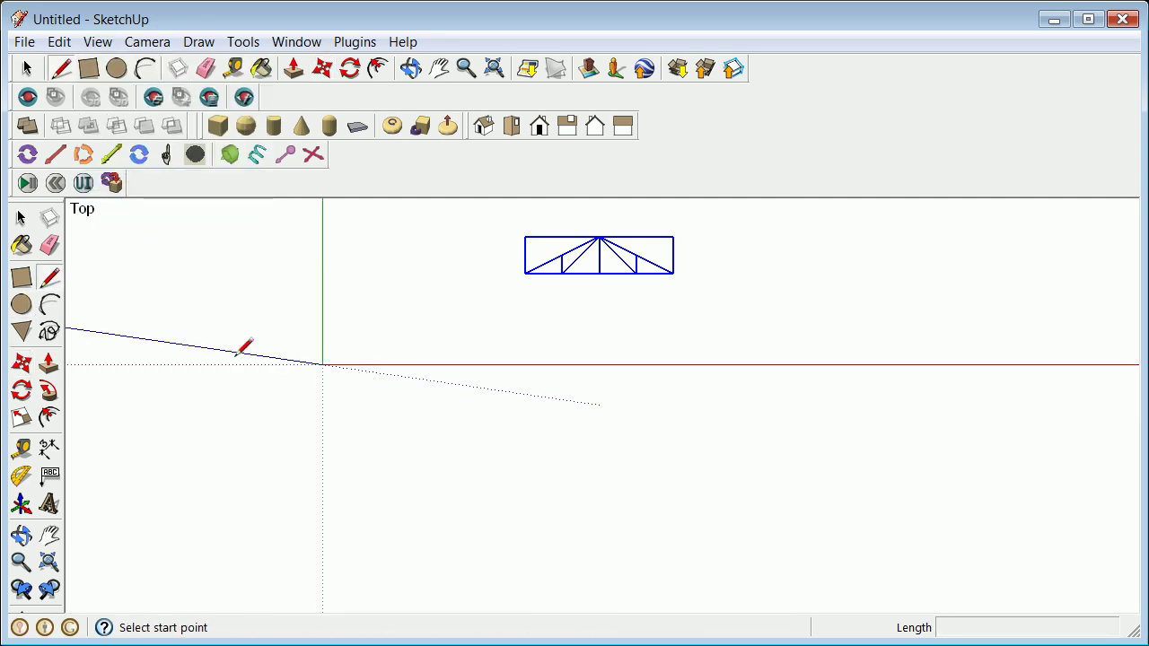
{"action": "left_click", "coordinate": [322, 365]}
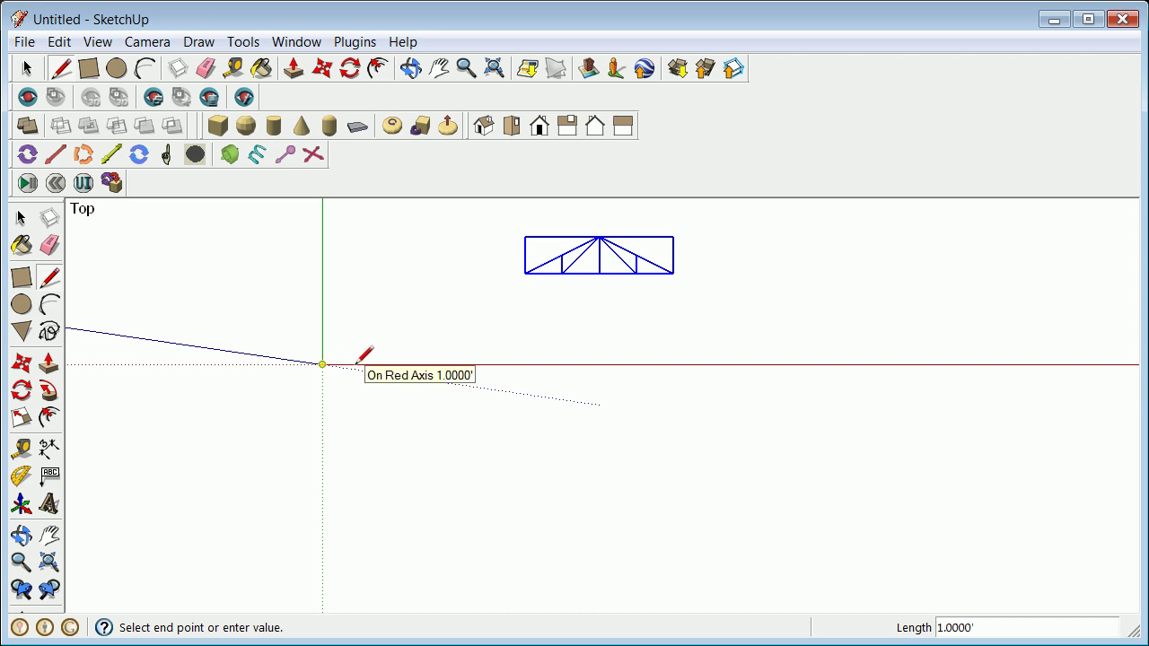
{"action": "left_click", "coordinate": [358, 363]}
{"action": "left_click", "coordinate": [23, 220]}
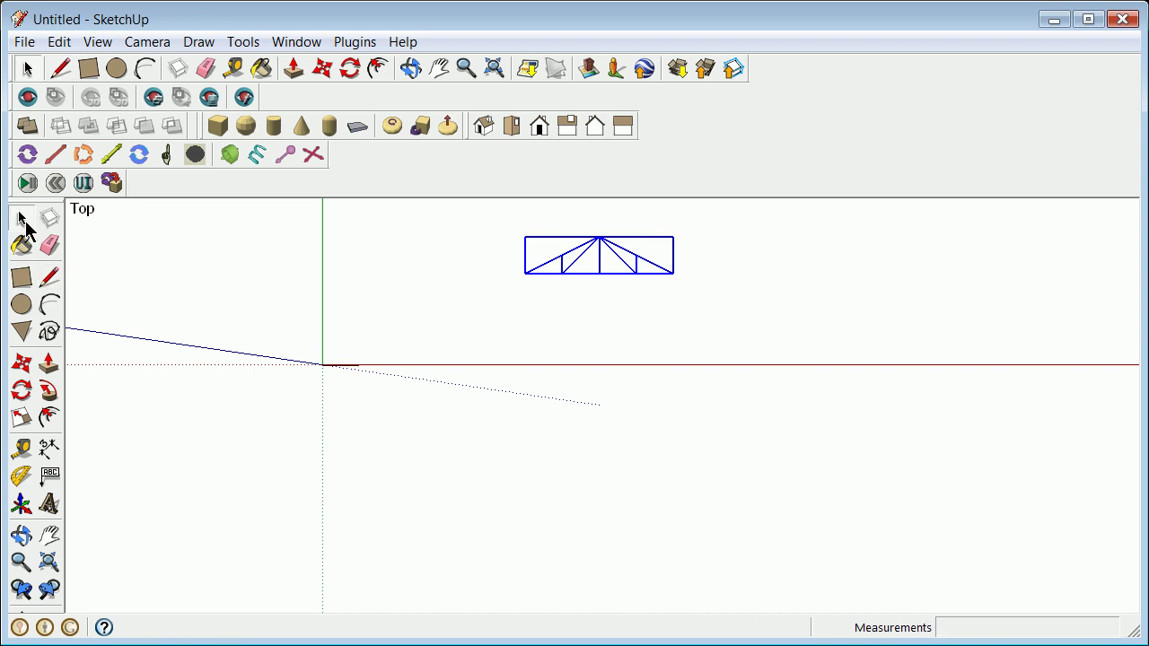
{"action": "scroll", "coordinate": [408, 380], "scroll_direction": "up", "scroll_amount": 4}
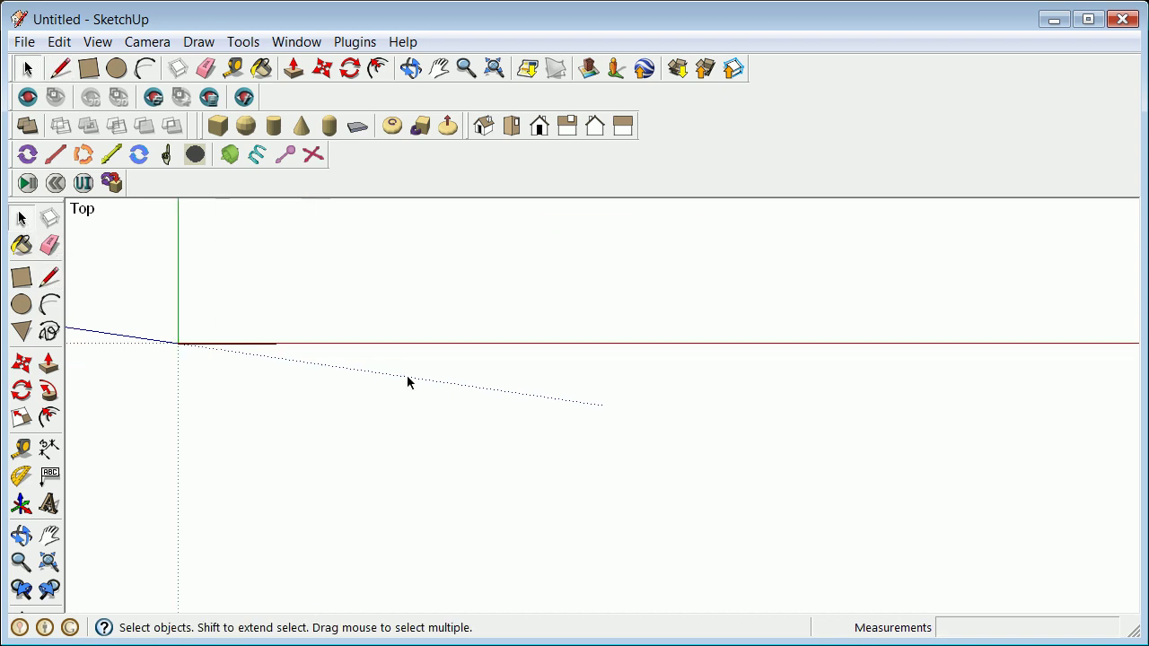
{"action": "scroll", "coordinate": [413, 381], "scroll_direction": "down", "scroll_amount": 2}
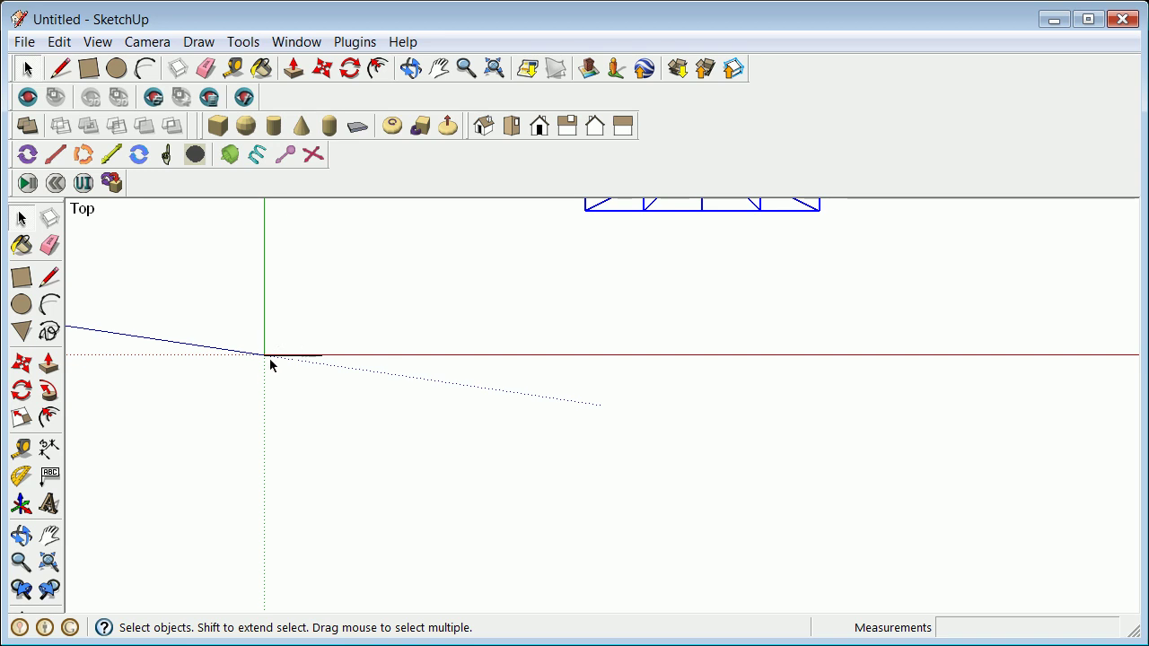
{"action": "left_click", "coordinate": [277, 357]}
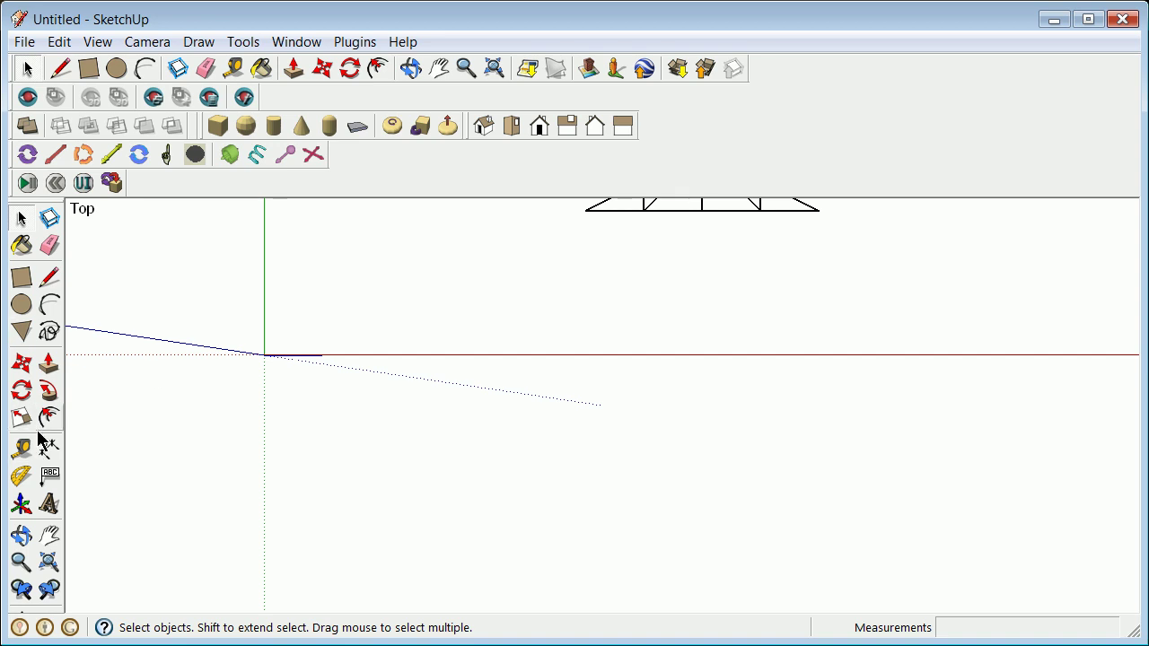
Place 45° protractor guides at both ends of the 1' base.
{"action": "left_click", "coordinate": [266, 357]}
{"action": "left_click", "coordinate": [316, 359]}
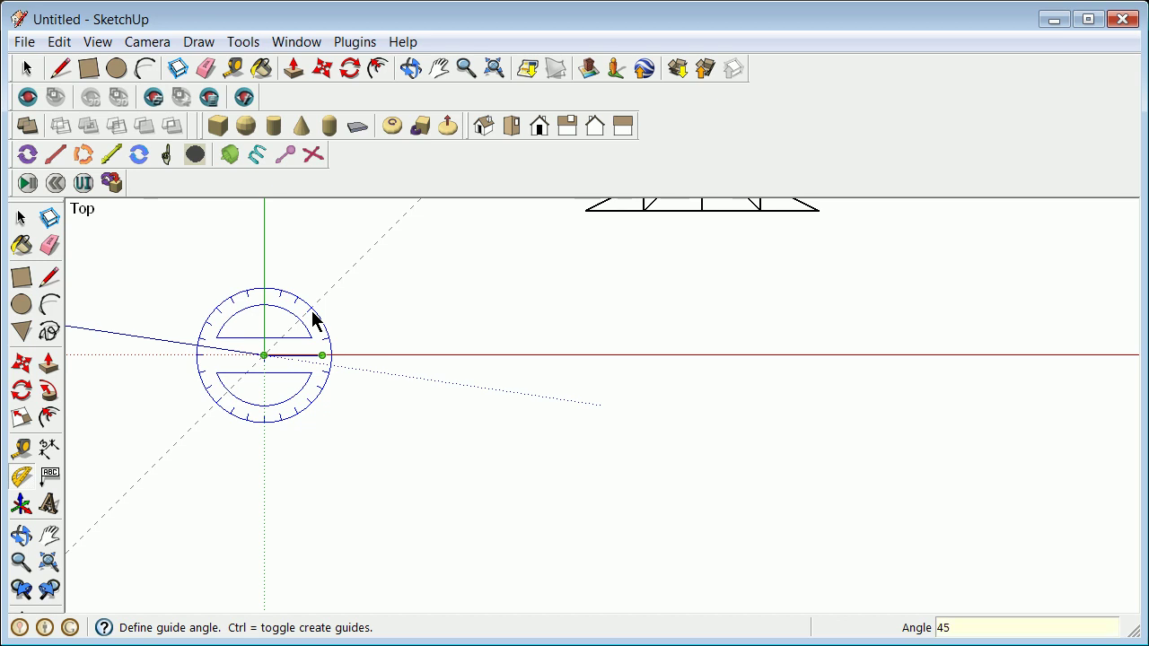
{"action": "key", "text": "Return"}
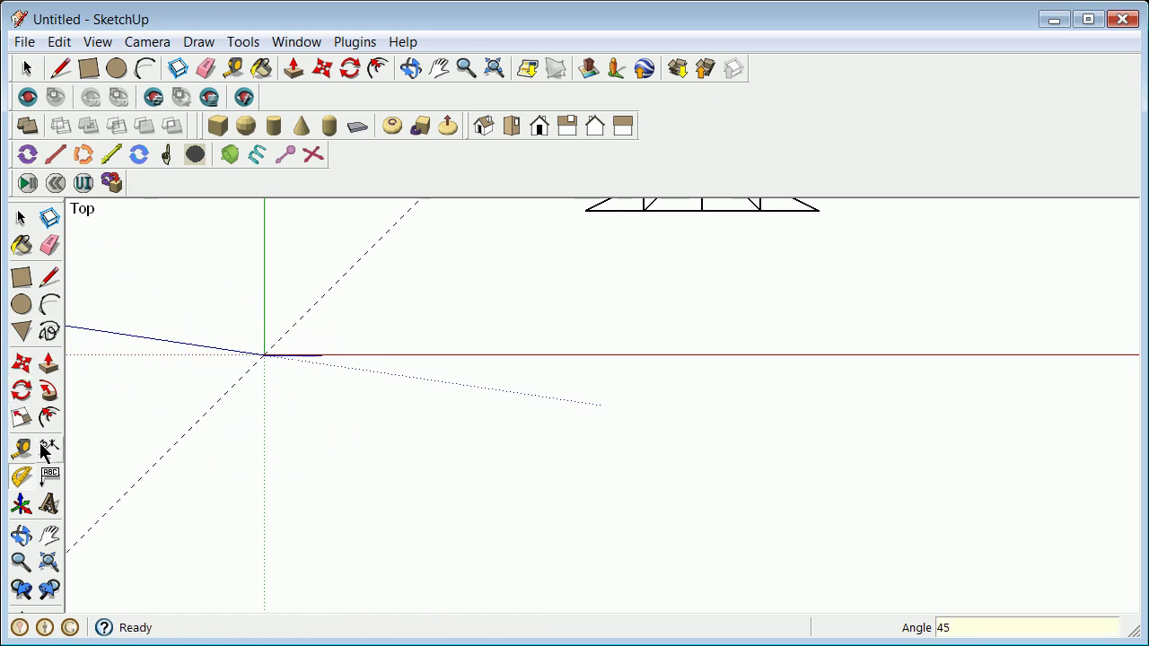
{"action": "left_click", "coordinate": [20, 476]}
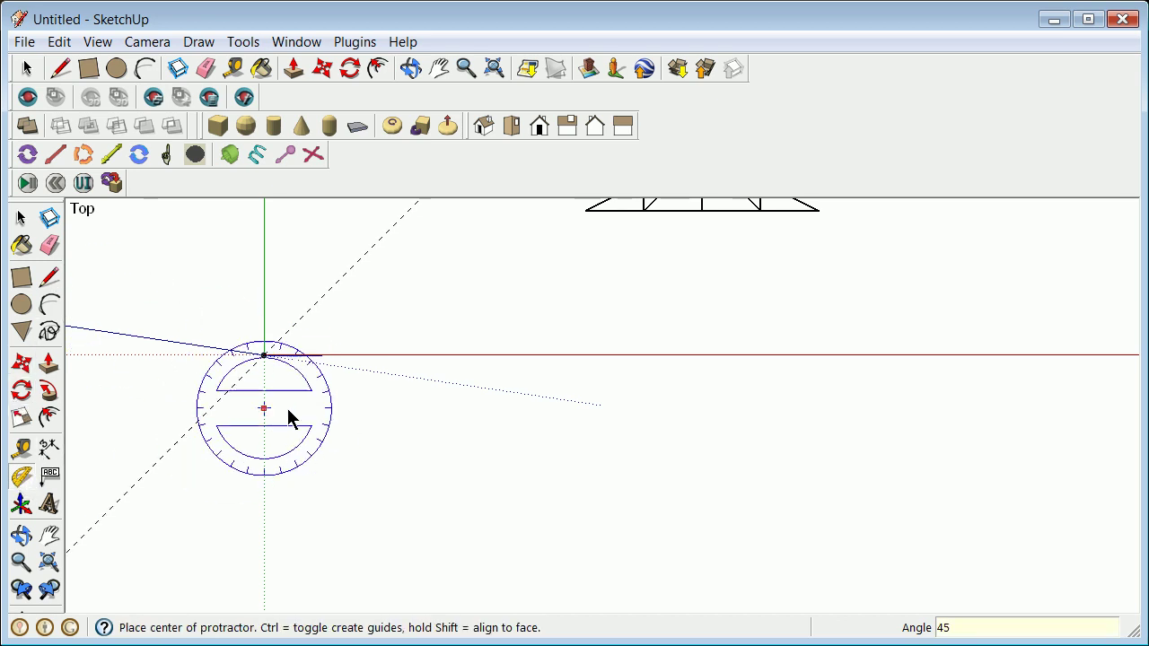
{"action": "left_click", "coordinate": [323, 355]}
{"action": "left_click", "coordinate": [300, 357]}
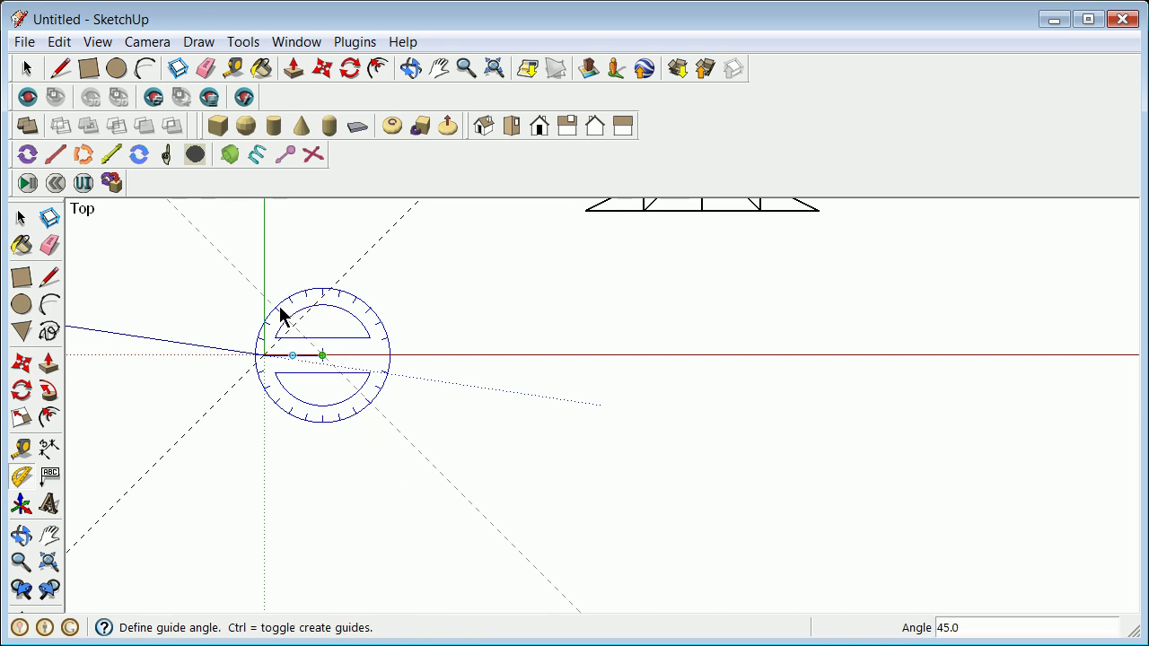
{"action": "left_click", "coordinate": [280, 314]}
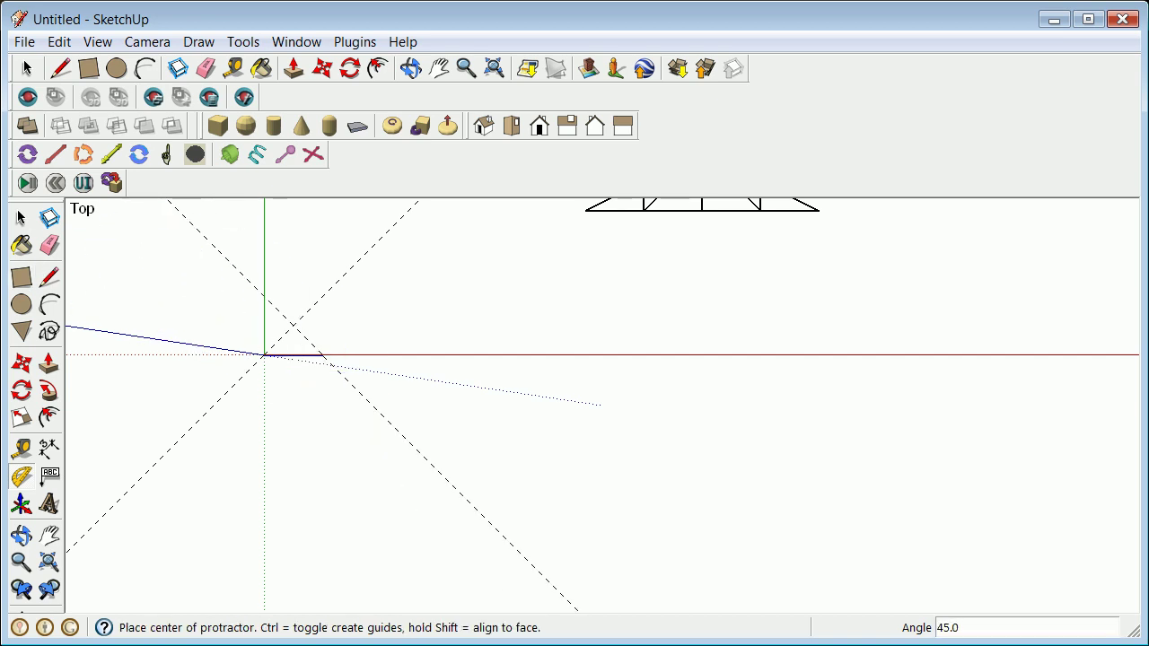
Draw the two sides from the base ends to where the guides cross.
{"action": "left_click", "coordinate": [49, 276]}
{"action": "left_click", "coordinate": [264, 355]}
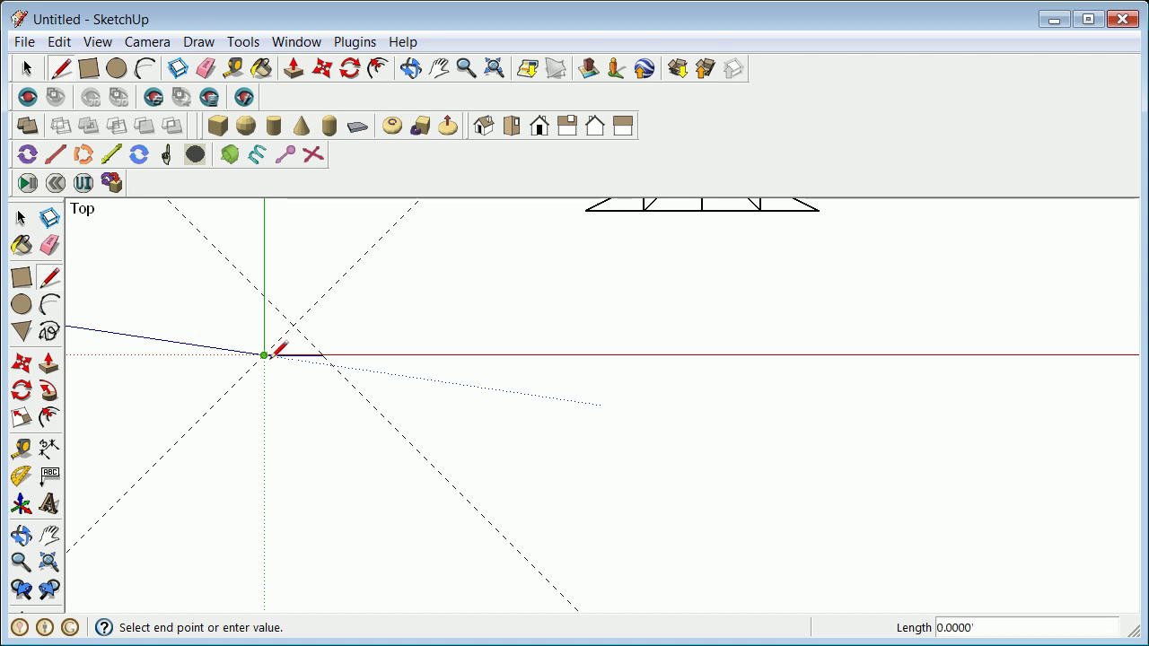
{"action": "left_click", "coordinate": [293, 325]}
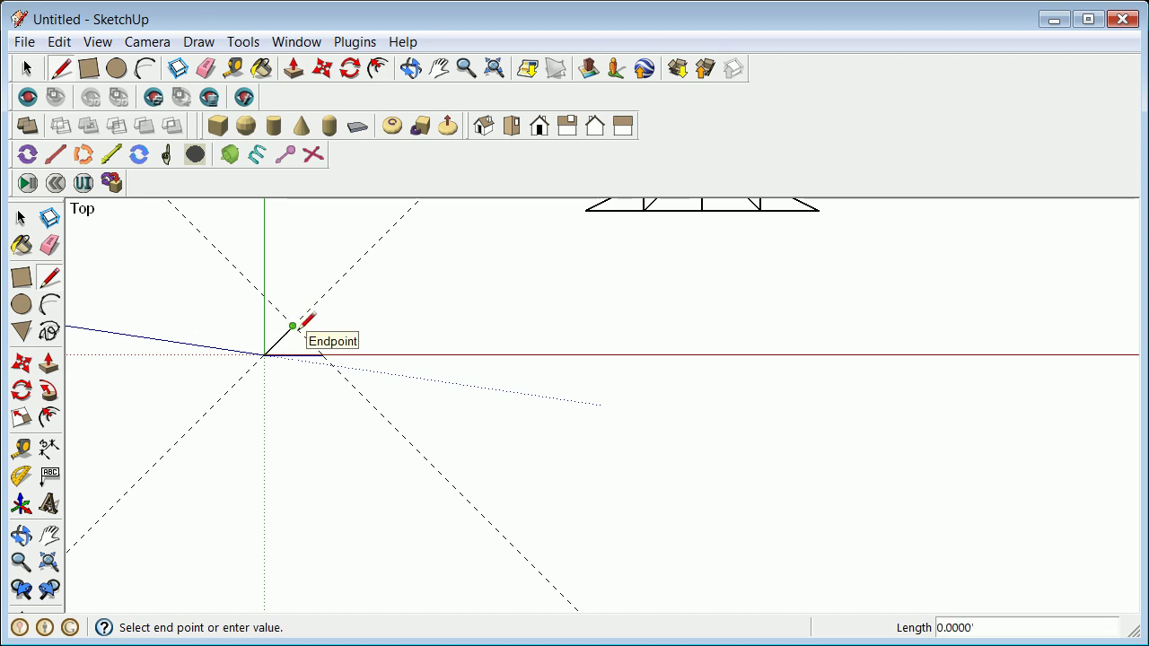
{"action": "left_click", "coordinate": [328, 347]}
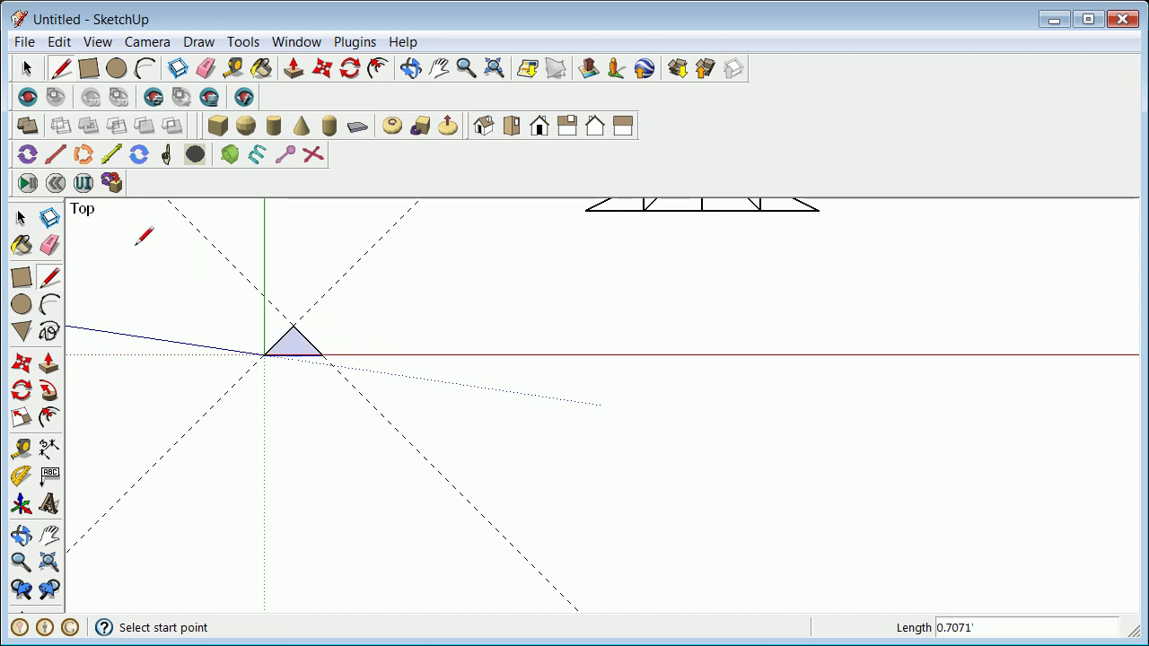
Erase the triangle's face and both guide lines, then select the outline.
{"action": "left_click", "coordinate": [22, 220]}
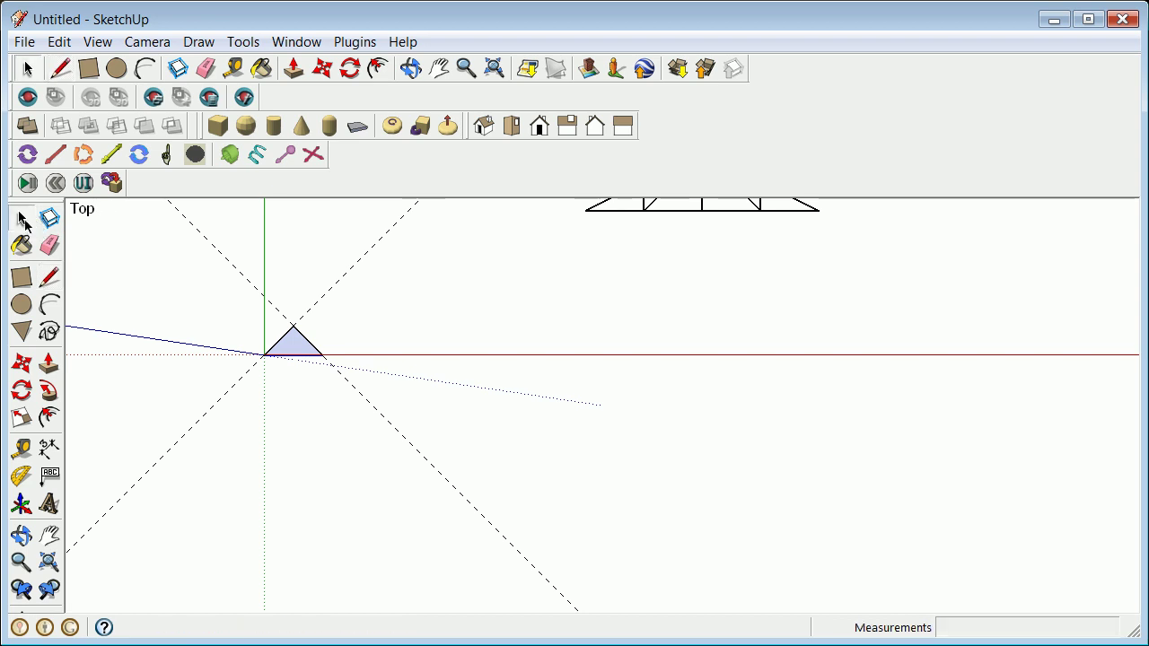
{"action": "right_click", "coordinate": [290, 348]}
{"action": "left_click", "coordinate": [336, 380]}
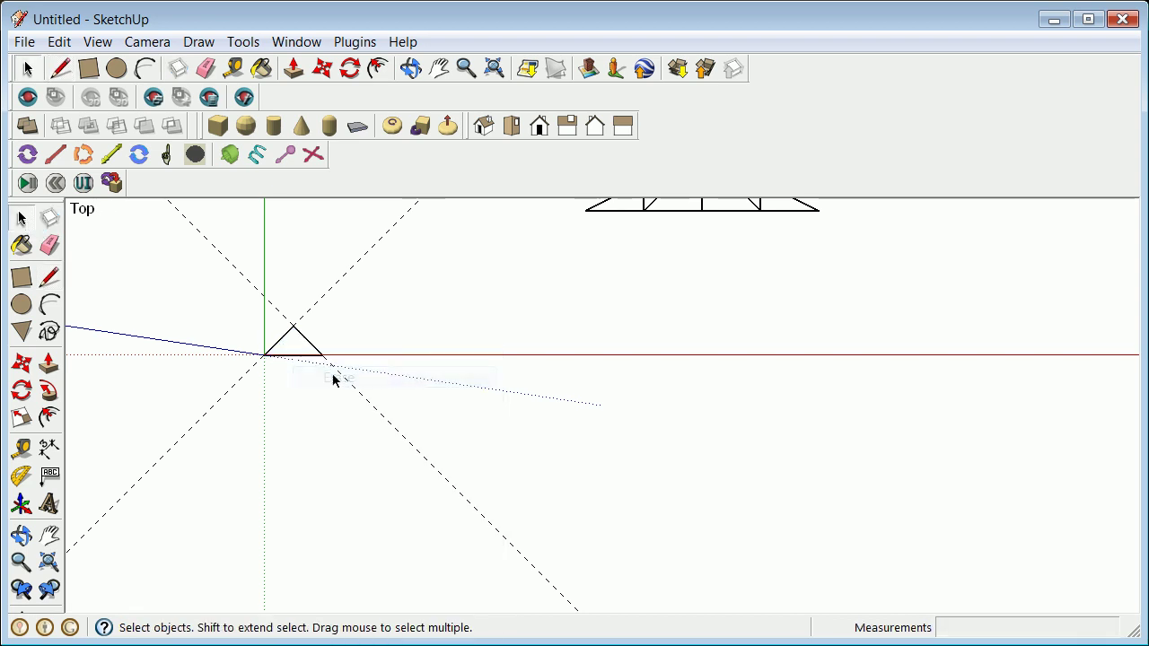
{"action": "right_click", "coordinate": [341, 381]}
{"action": "left_click", "coordinate": [391, 409]}
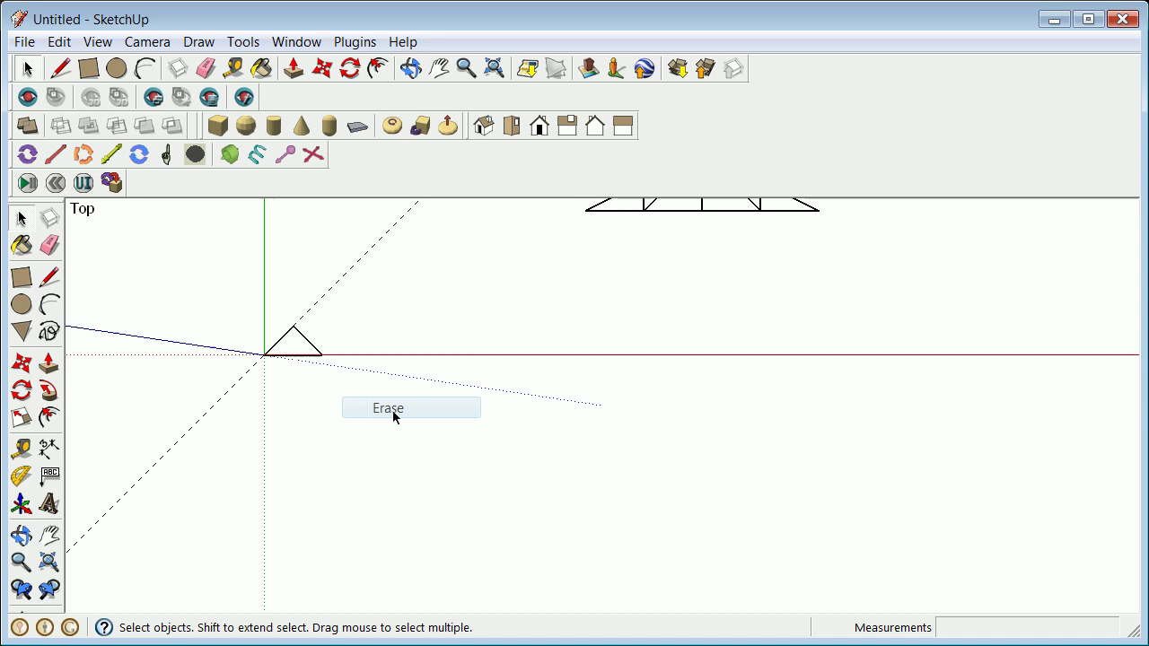
{"action": "right_click", "coordinate": [245, 381]}
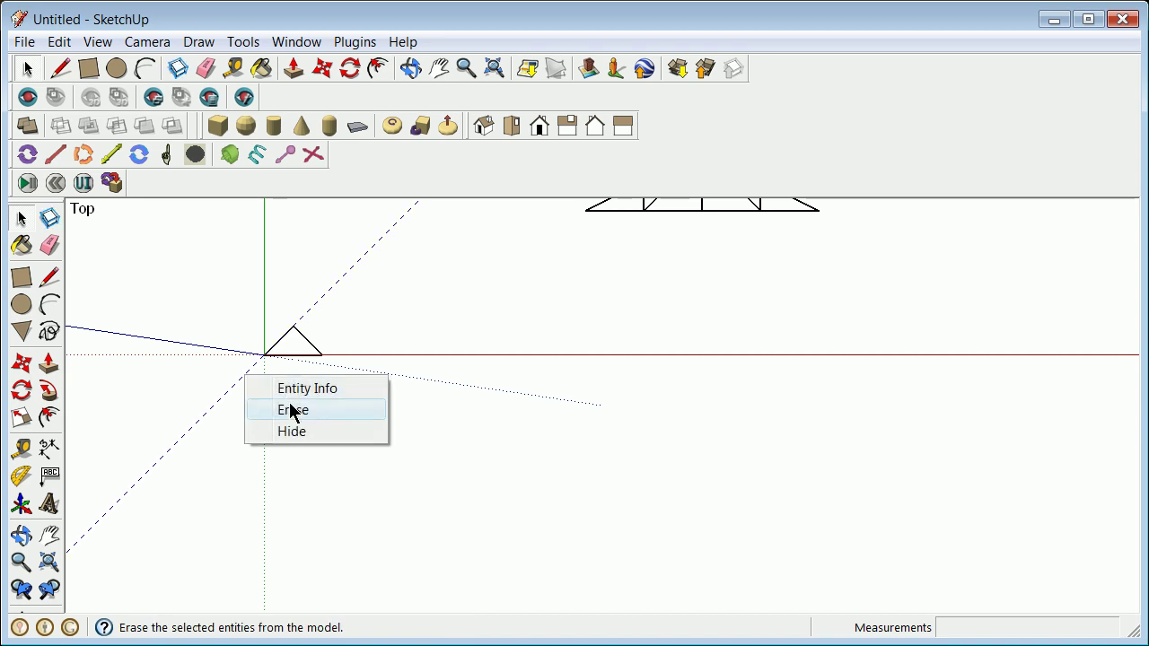
{"action": "left_click", "coordinate": [364, 411]}
{"action": "left_click_drag", "start_coordinate": [240, 319], "coordinate": [341, 373]}
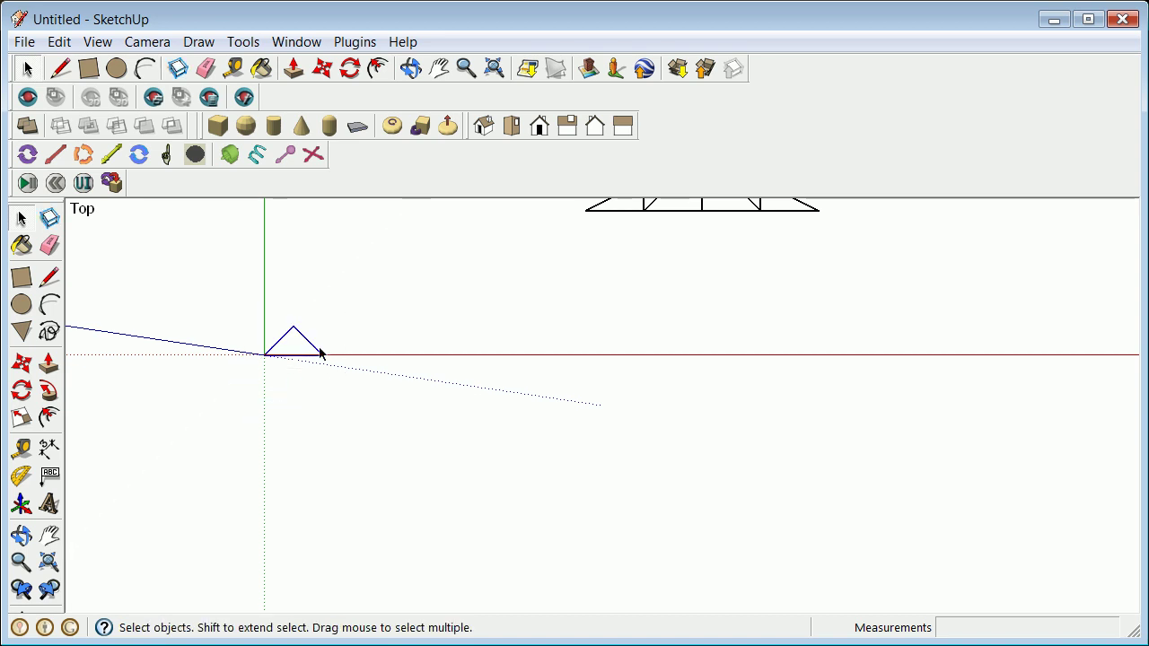
Group the triangle and copy it 1' right as a 4x array.
{"action": "right_click", "coordinate": [311, 348]}
{"action": "left_click", "coordinate": [394, 510]}
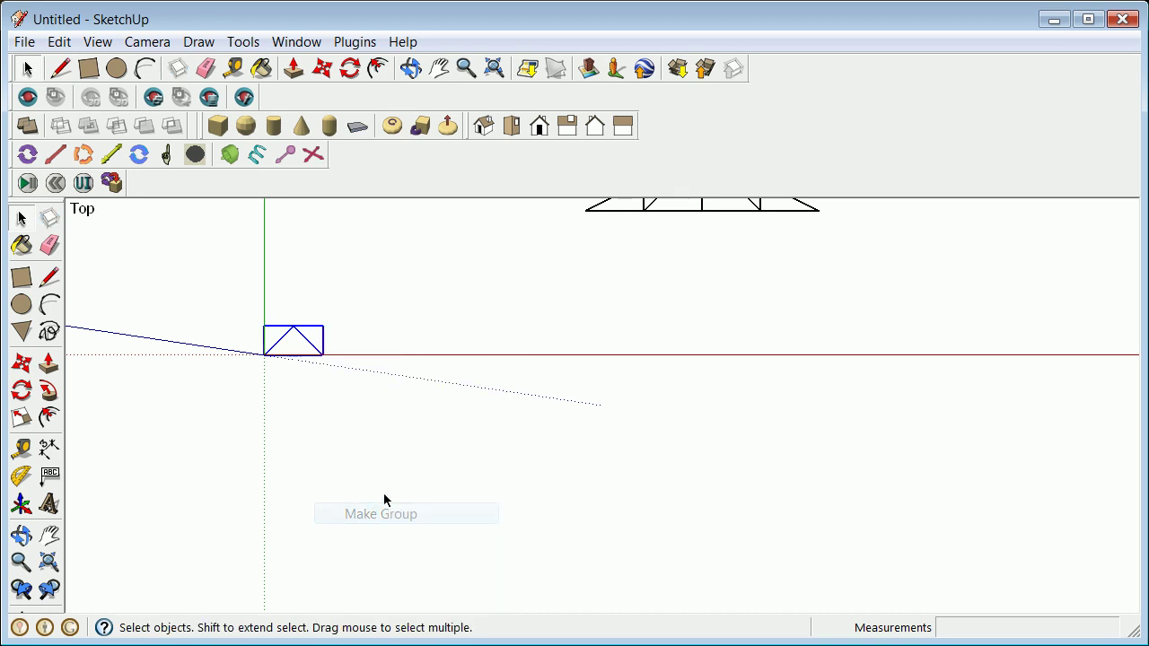
{"action": "left_click", "coordinate": [21, 363]}
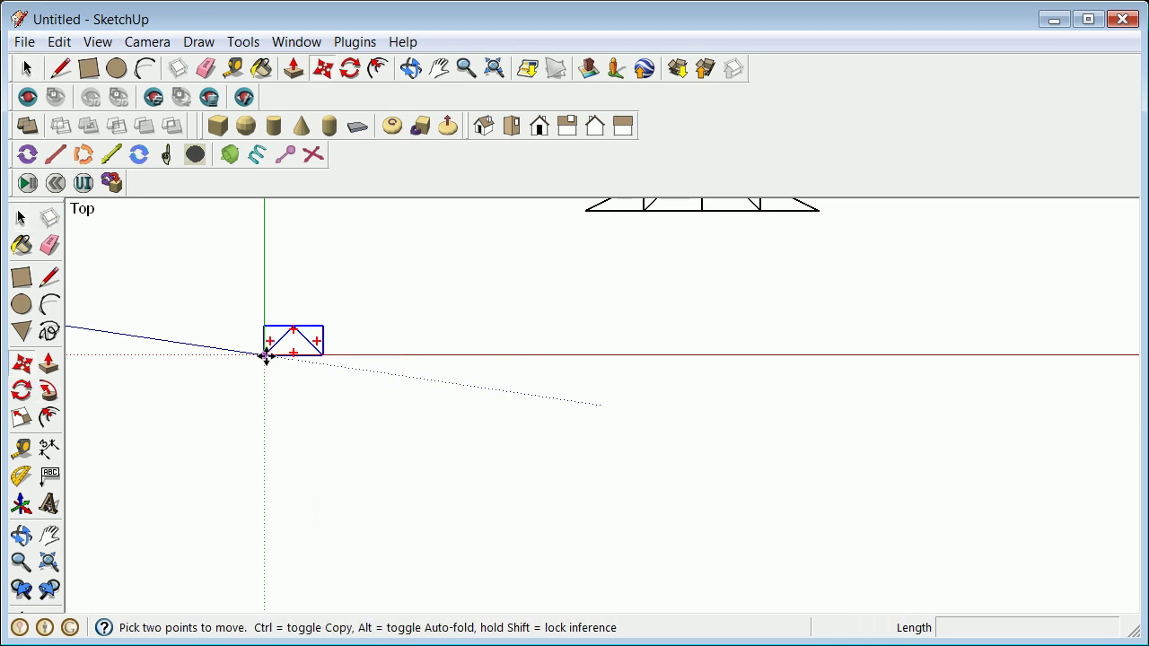
{"action": "left_click", "coordinate": [265, 356], "text": "ctrl"}
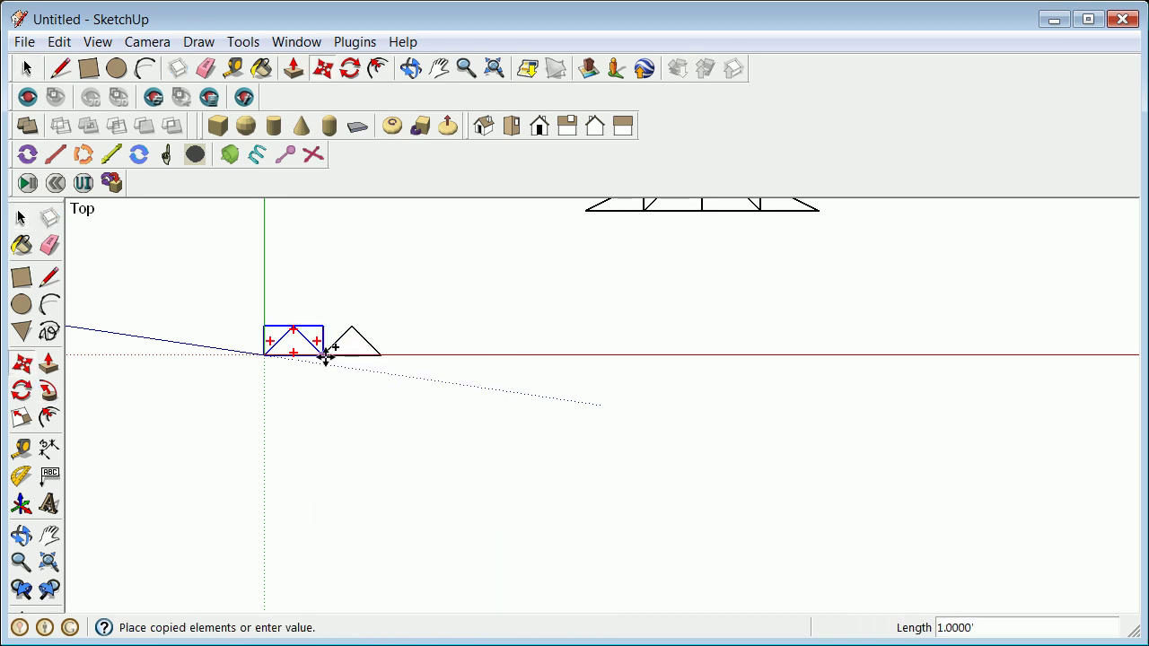
{"action": "left_click", "coordinate": [321, 356]}
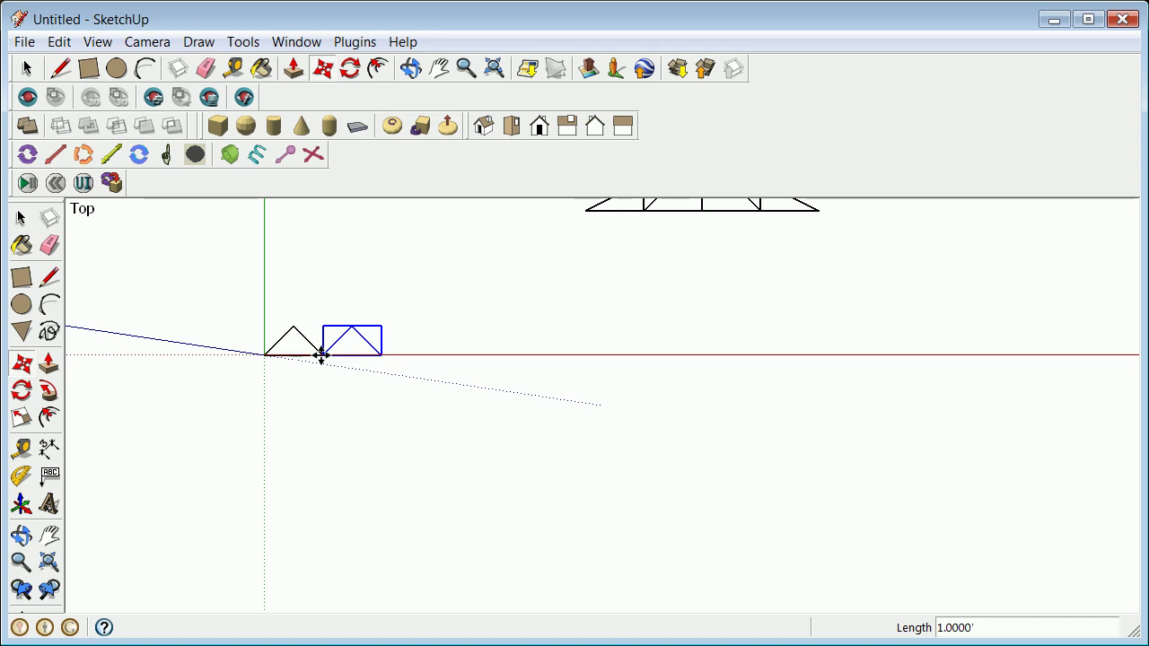
{"action": "type", "text": "4x"}
{"action": "key", "text": "Return"}
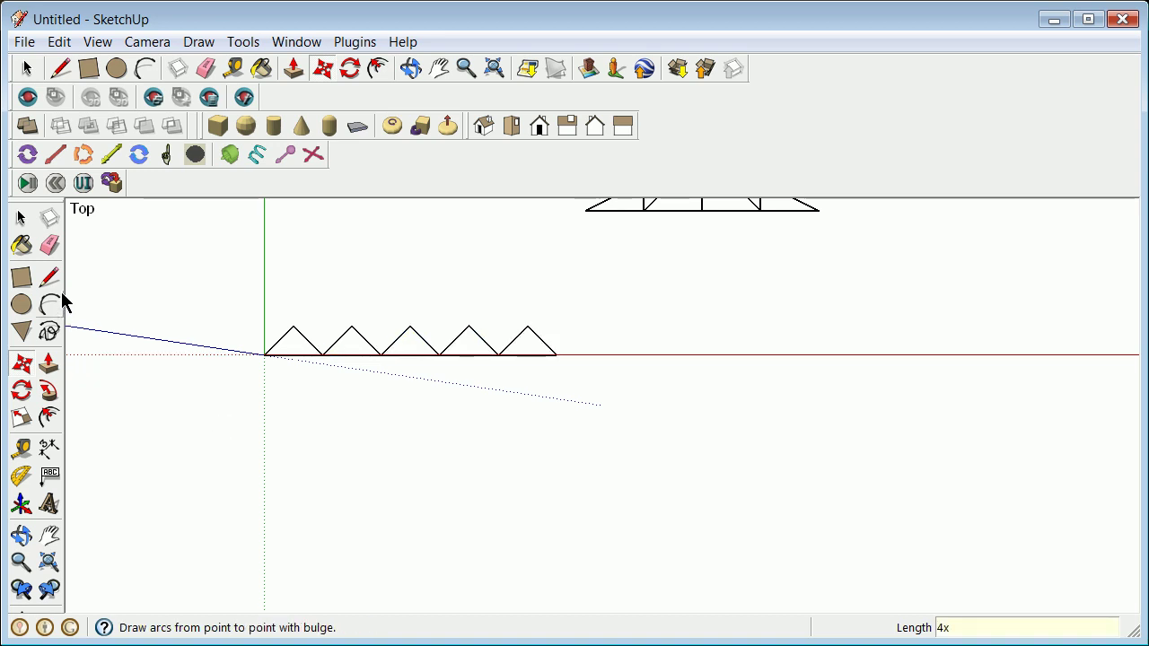
{"action": "left_click", "coordinate": [49, 278]}
Draw four top-chord segments linking the five triangle apexes into one continuous line.
{"action": "left_click", "coordinate": [294, 327]}
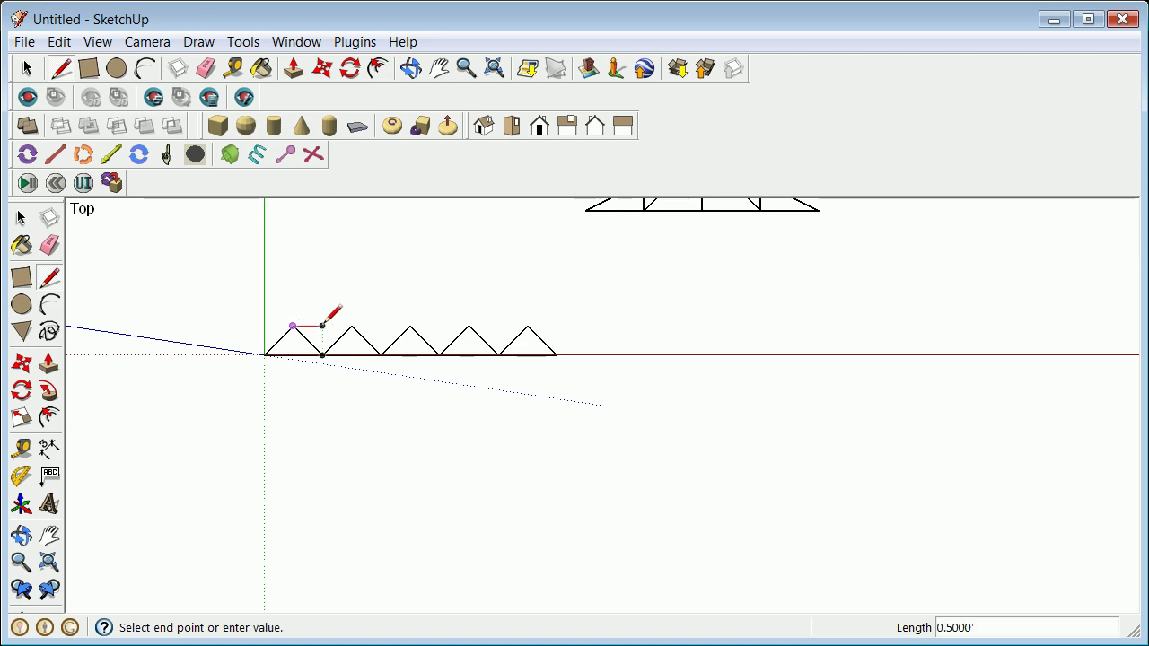
{"action": "left_click", "coordinate": [352, 326]}
{"action": "left_click", "coordinate": [50, 278]}
{"action": "left_click", "coordinate": [352, 326]}
{"action": "left_click", "coordinate": [410, 326]}
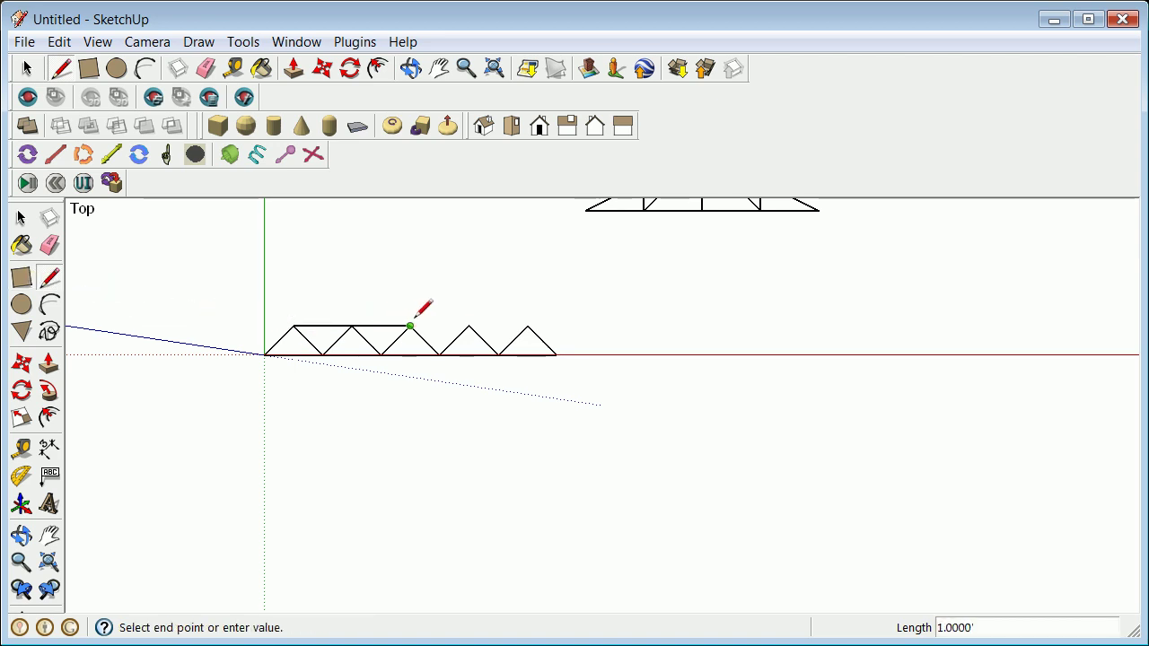
{"action": "left_click", "coordinate": [51, 281]}
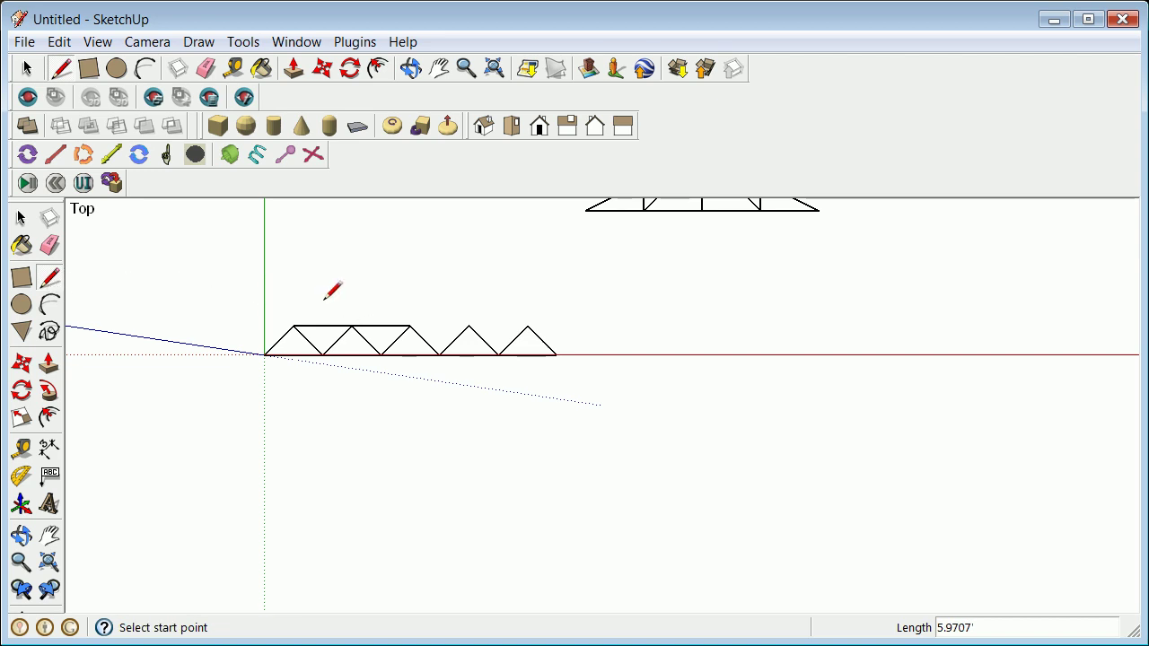
{"action": "left_click", "coordinate": [411, 326]}
{"action": "left_click", "coordinate": [469, 326]}
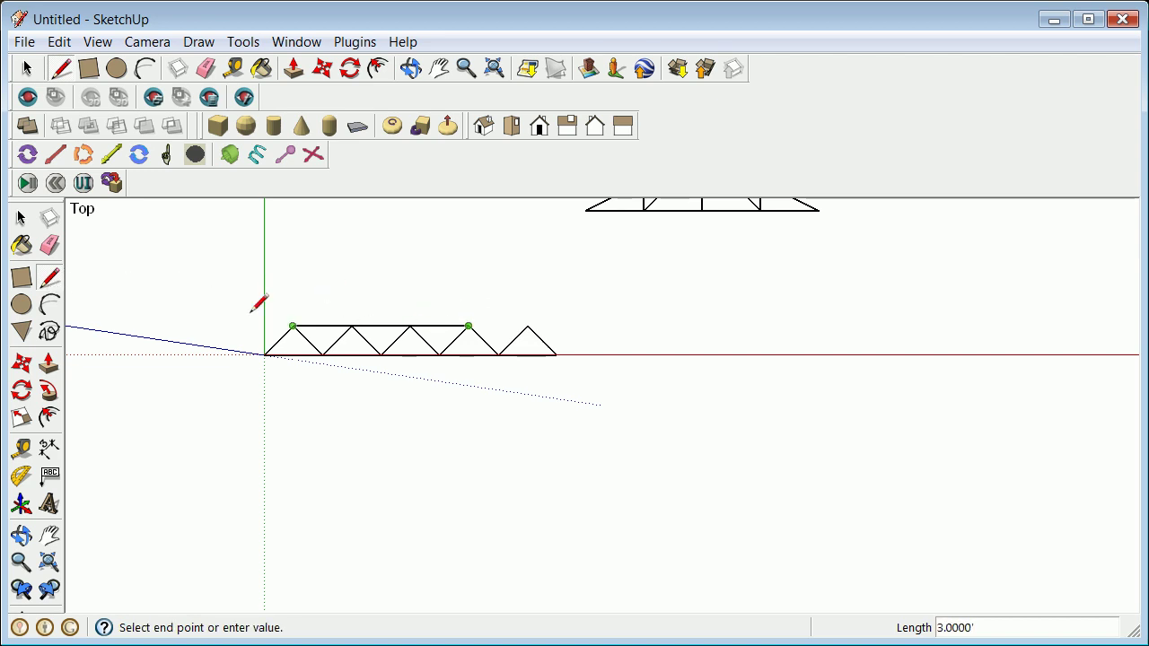
{"action": "left_click", "coordinate": [50, 279]}
{"action": "left_click", "coordinate": [469, 325]}
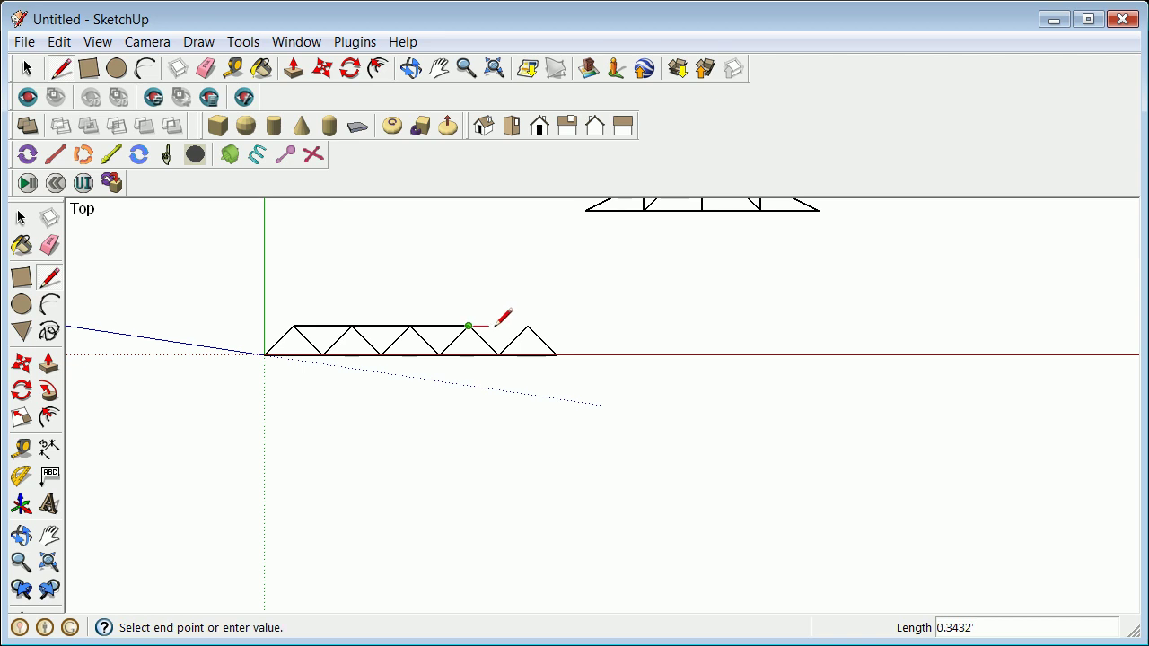
{"action": "left_click", "coordinate": [527, 325]}
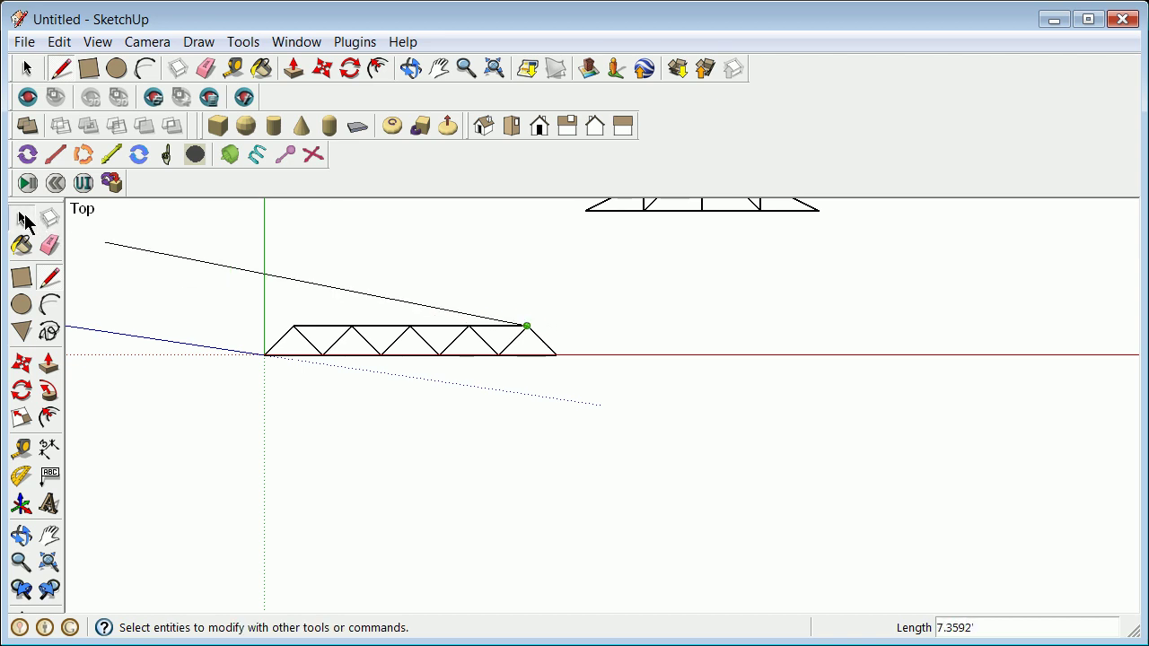
{"action": "left_click", "coordinate": [21, 219]}
Explode the first three triangle groups of the lower truss.
{"action": "right_click", "coordinate": [295, 355]}
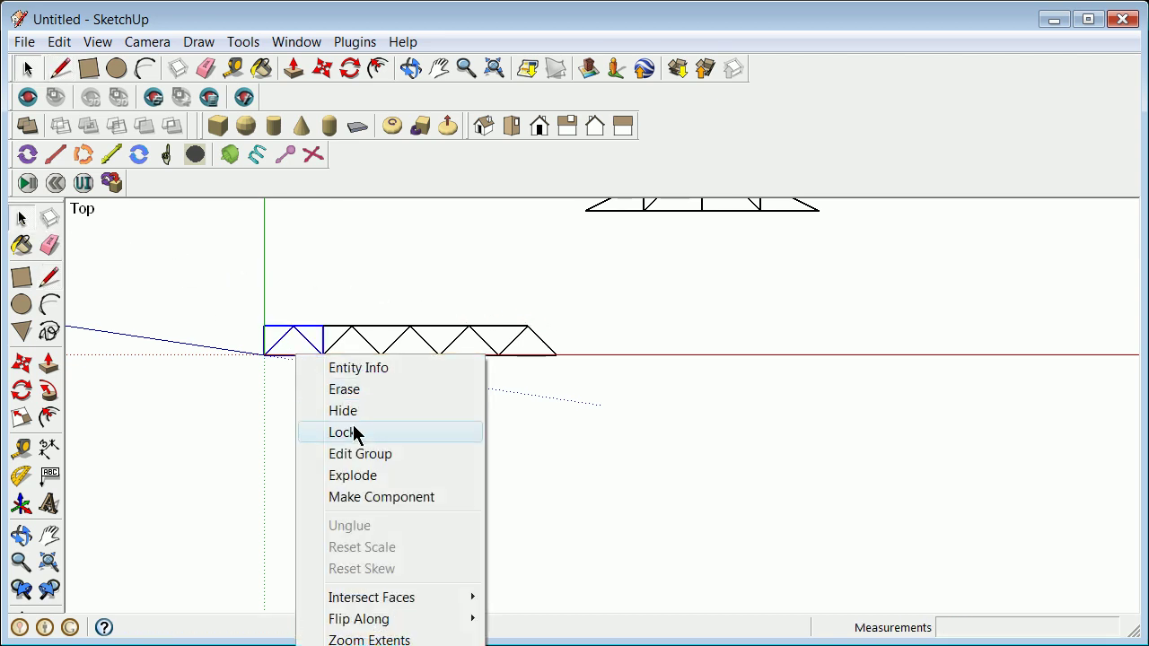
{"action": "left_click", "coordinate": [355, 475]}
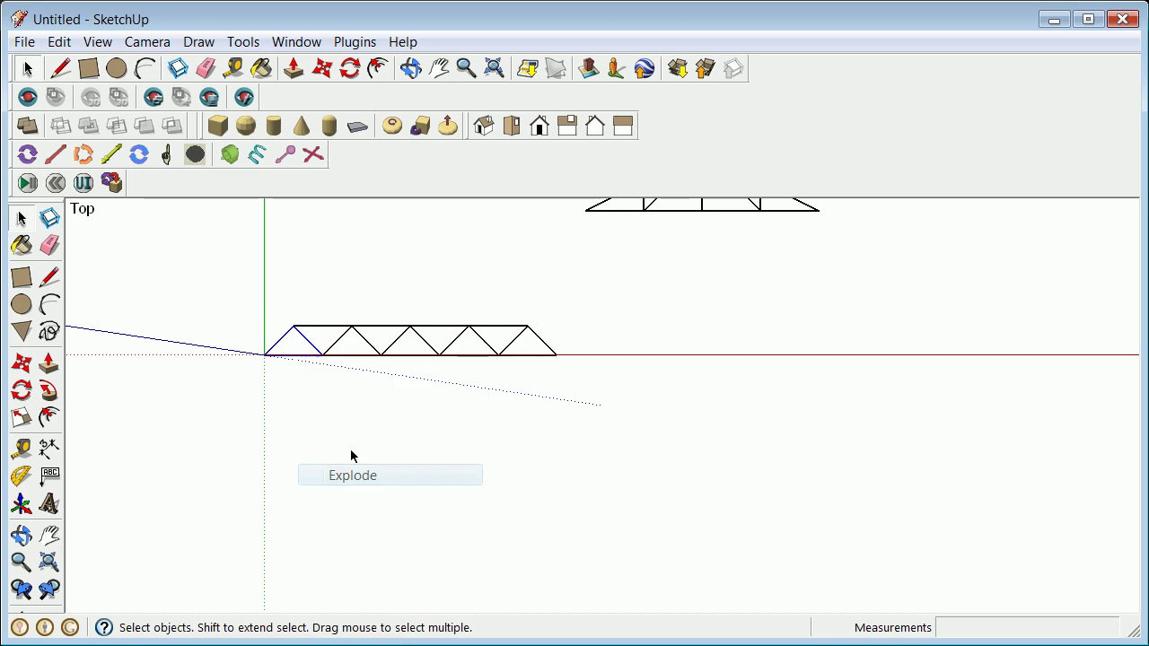
{"action": "left_click", "coordinate": [354, 358]}
{"action": "right_click", "coordinate": [355, 358]}
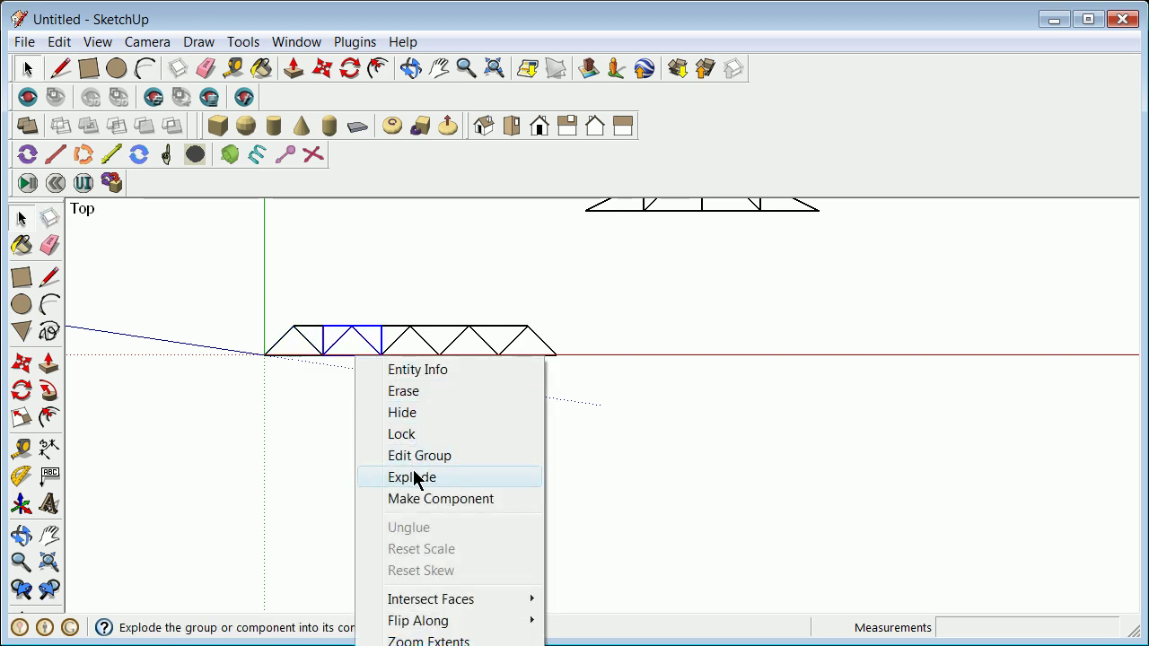
{"action": "left_click", "coordinate": [416, 477]}
{"action": "left_click", "coordinate": [405, 360]}
{"action": "right_click", "coordinate": [405, 359]}
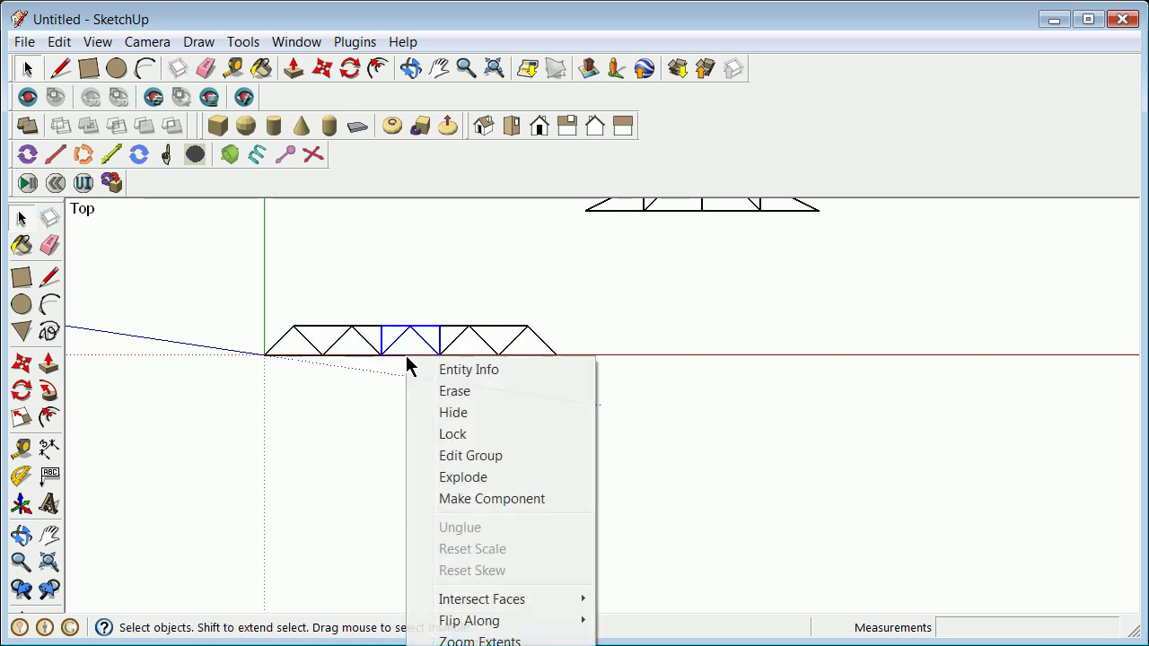
{"action": "left_click", "coordinate": [457, 476]}
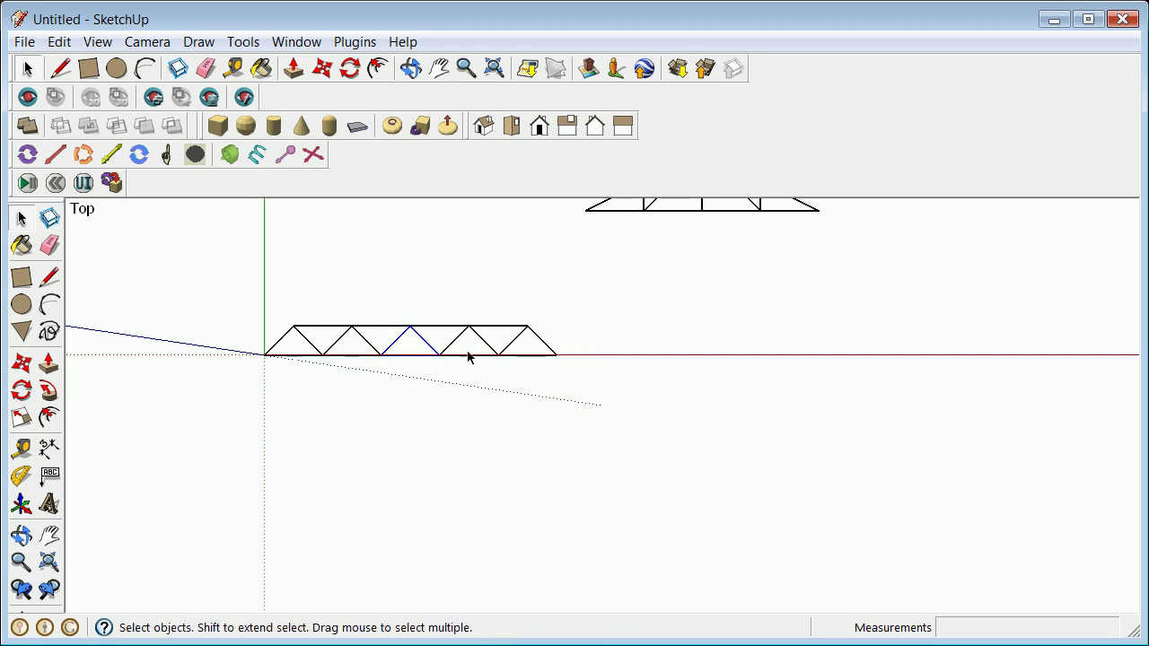
Explode the remaining two triangle groups and window-select the whole truss.
{"action": "left_click", "coordinate": [467, 357]}
{"action": "left_click", "coordinate": [473, 360]}
{"action": "right_click", "coordinate": [473, 360]}
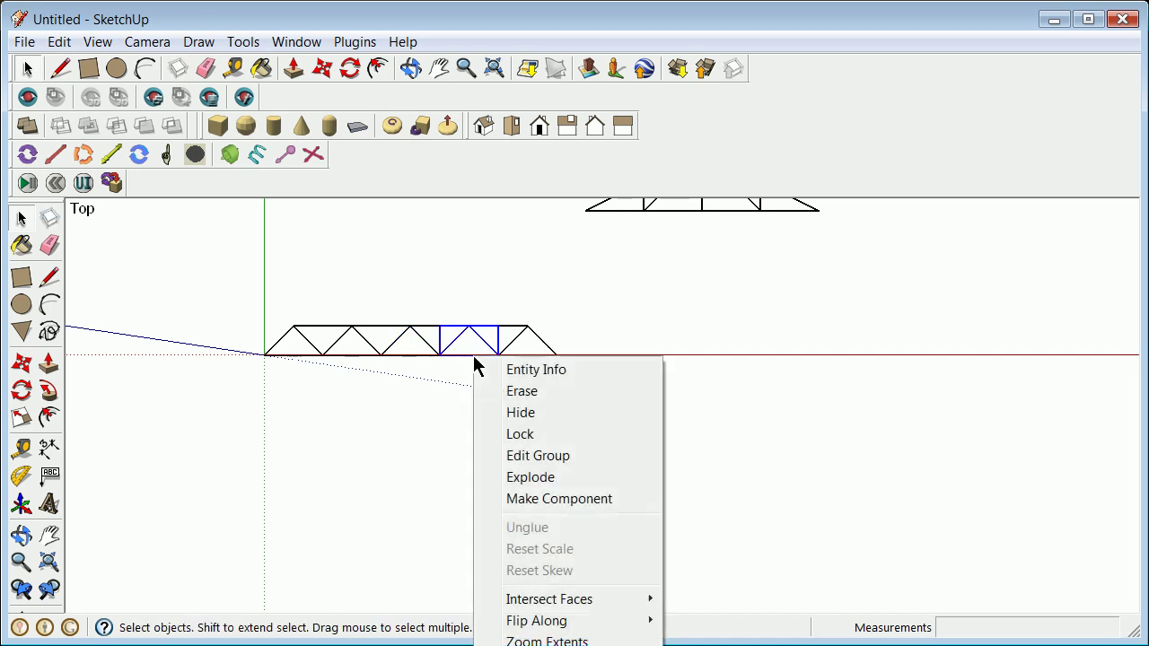
{"action": "left_click", "coordinate": [530, 476]}
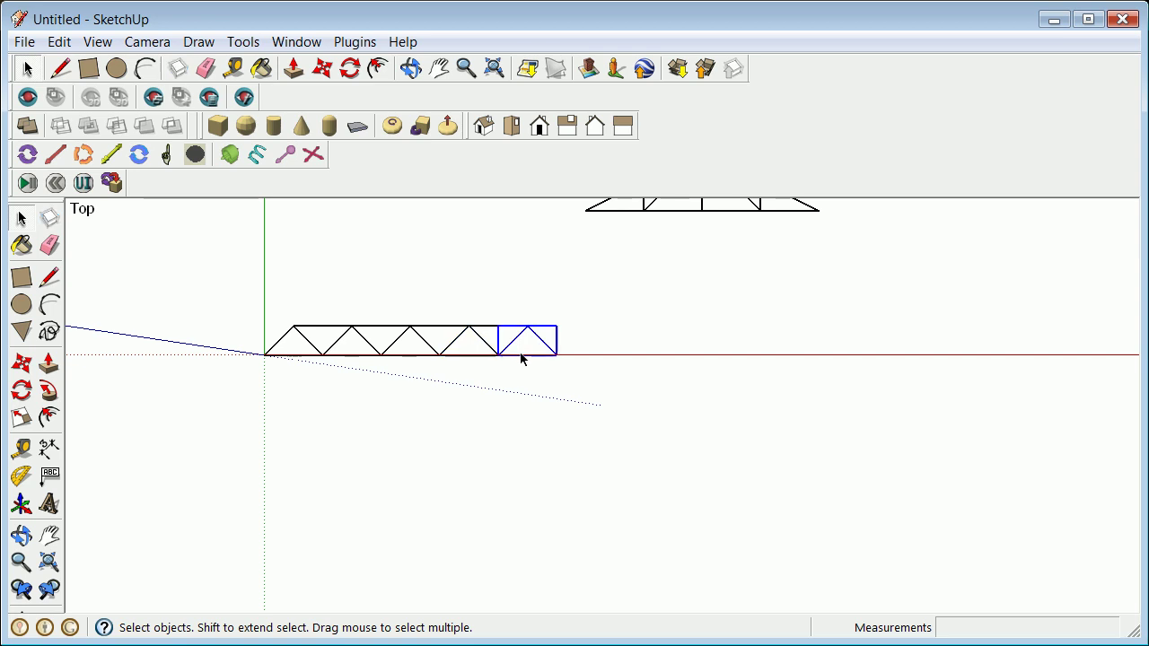
{"action": "left_click", "coordinate": [520, 356]}
{"action": "right_click", "coordinate": [522, 359]}
{"action": "left_click", "coordinate": [582, 476]}
{"action": "left_click_drag", "start_coordinate": [226, 282], "coordinate": [585, 377]}
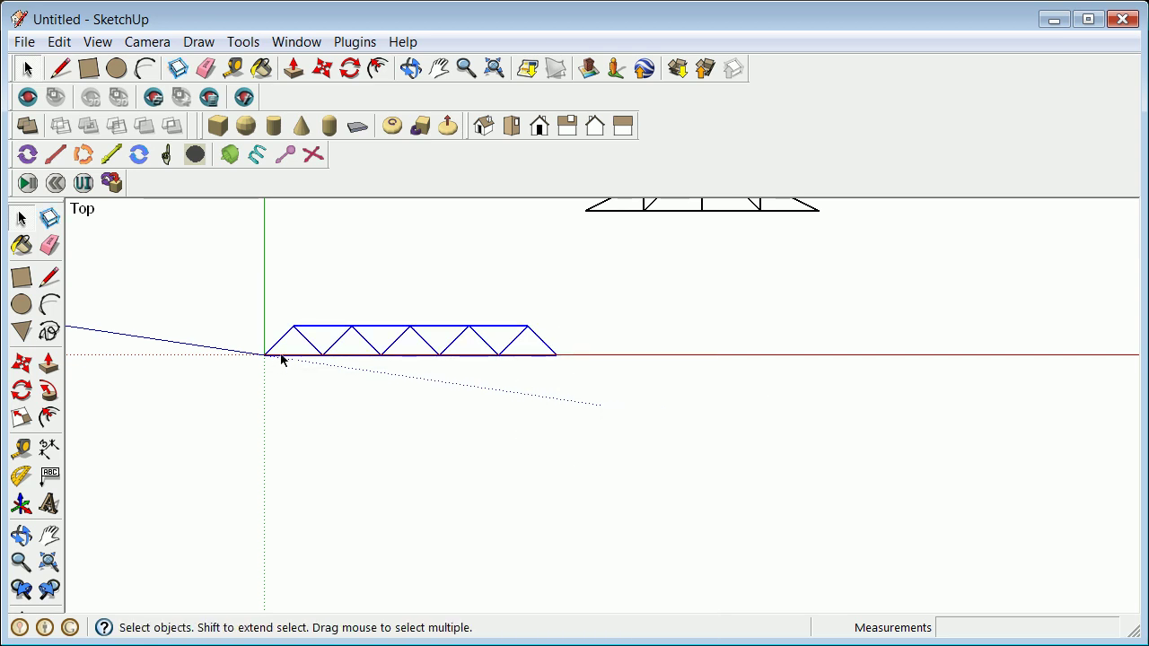
{"action": "left_click", "coordinate": [532, 396]}
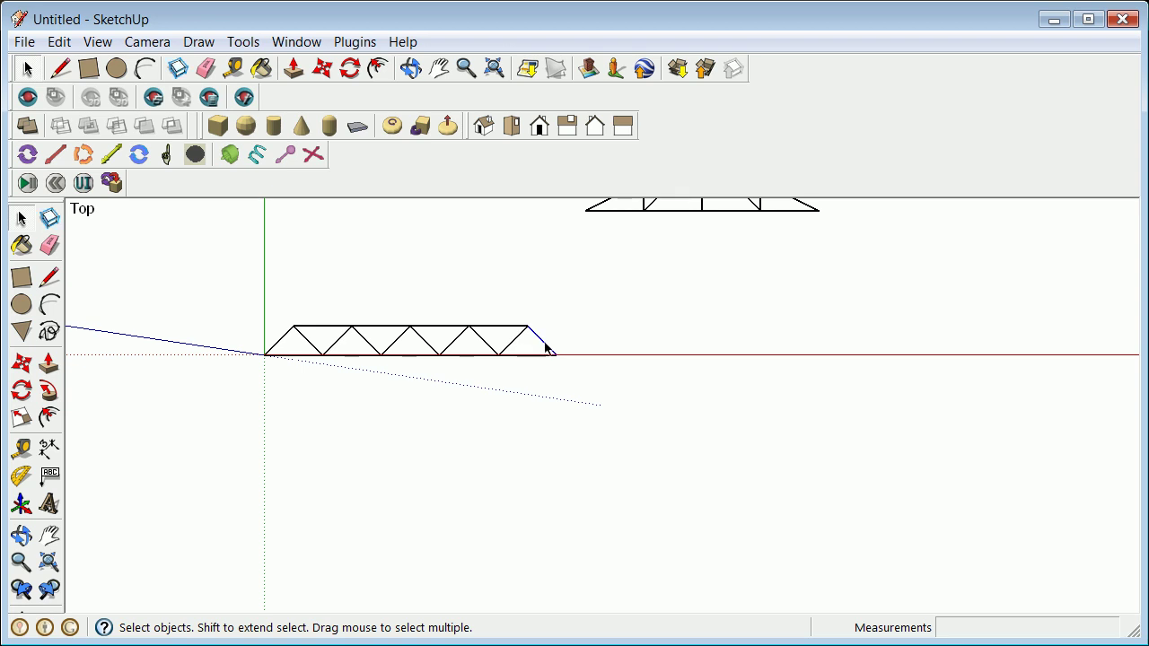
{"action": "left_click_drag", "start_coordinate": [232, 307], "coordinate": [558, 417]}
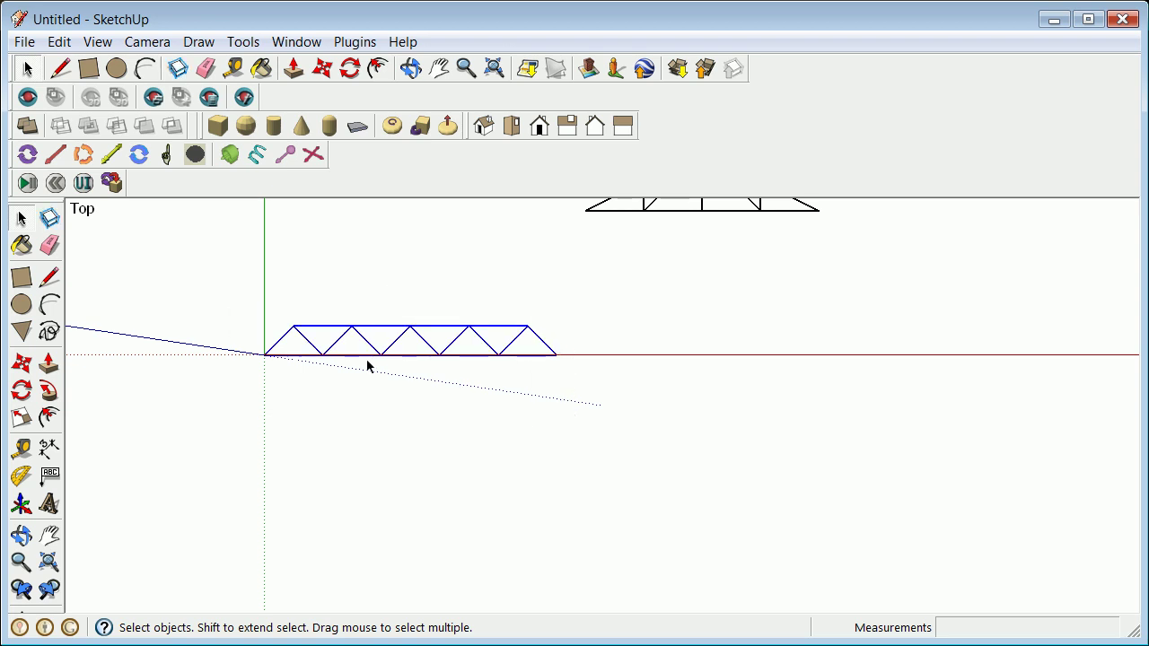
Make the truss a component named truss2, with axes at its left base corner along the bottom chord.
{"action": "right_click", "coordinate": [359, 356]}
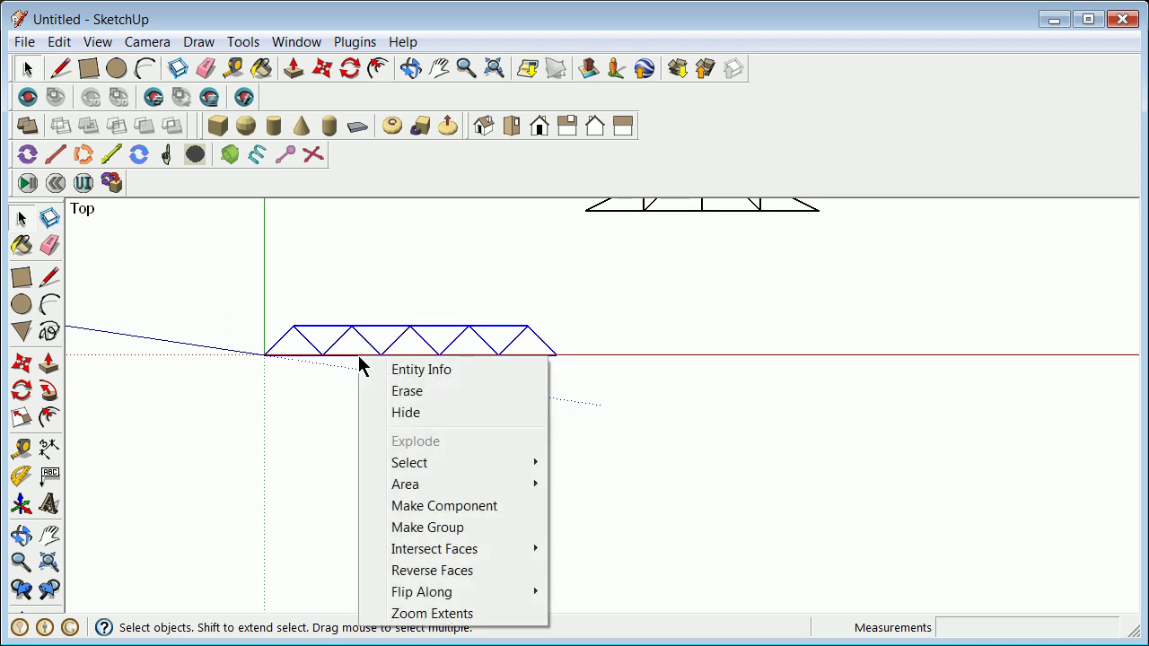
{"action": "left_click", "coordinate": [434, 509]}
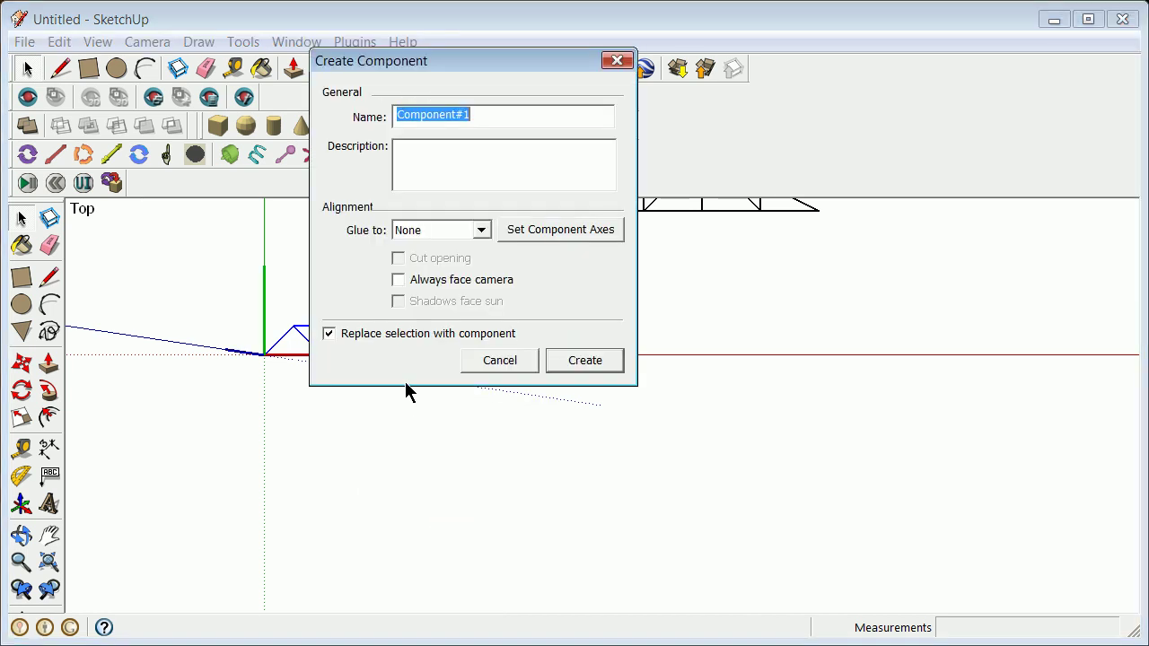
{"action": "type", "text": "truss"}
{"action": "type", "text": "2"}
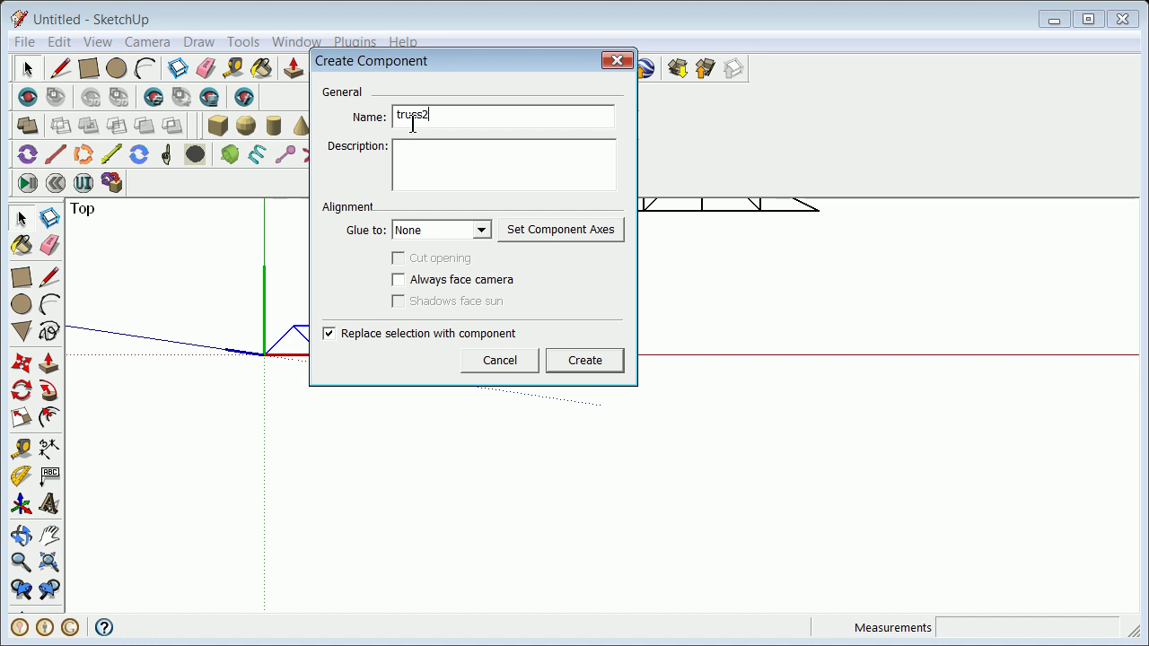
{"action": "left_click", "coordinate": [562, 232]}
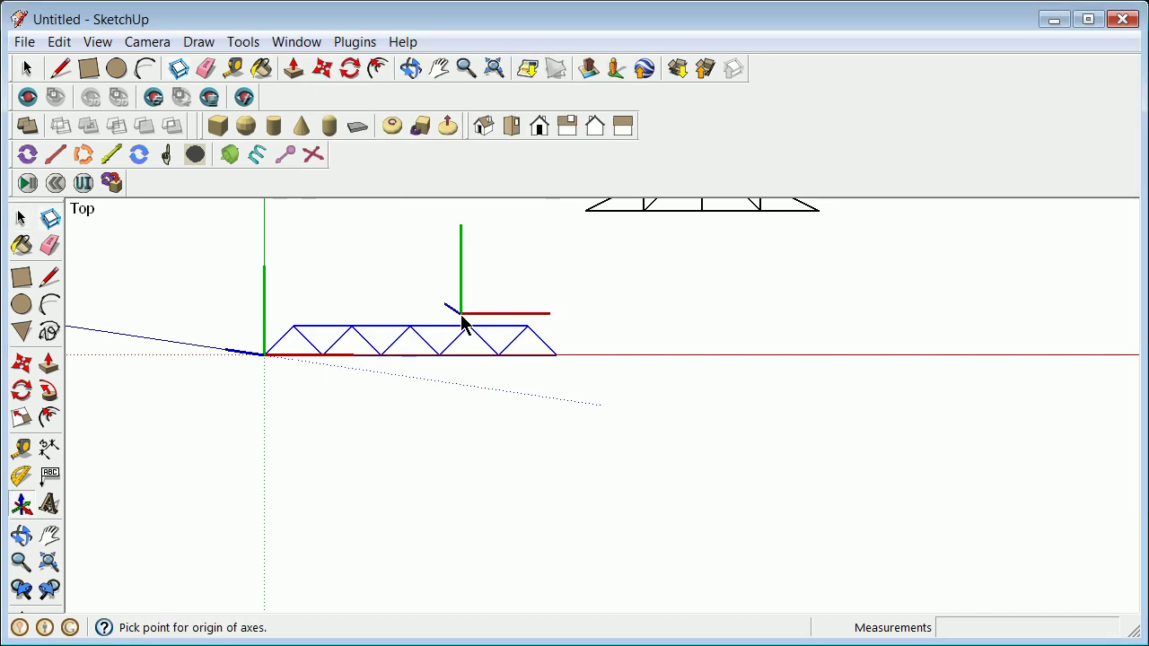
{"action": "left_click", "coordinate": [264, 356]}
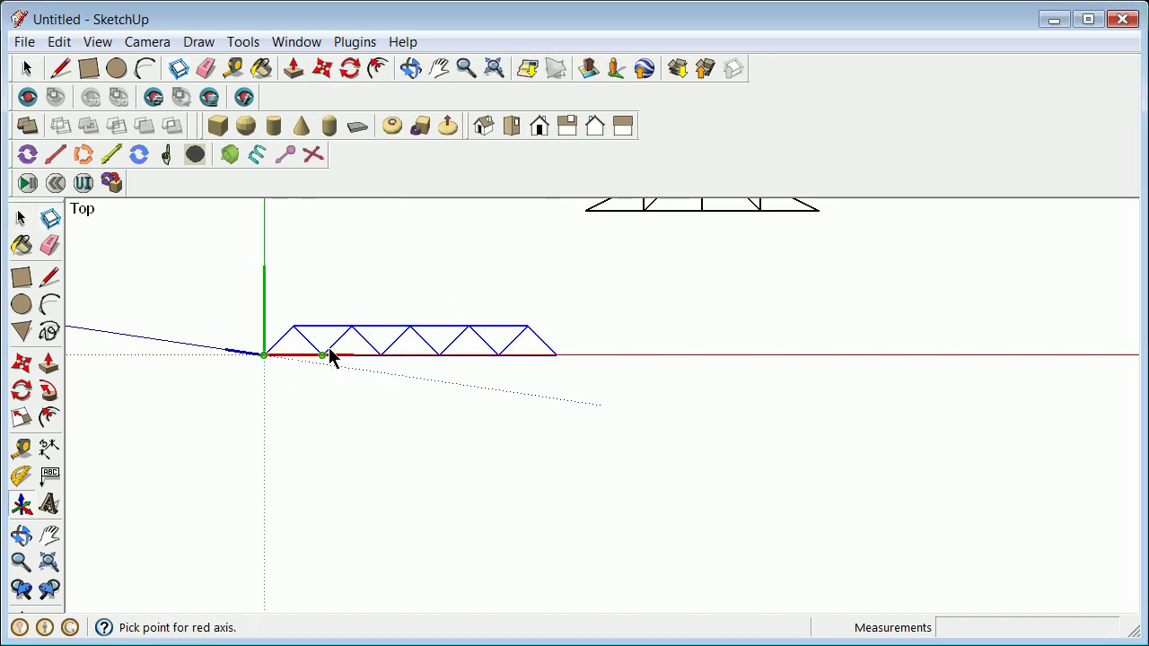
{"action": "left_click", "coordinate": [339, 356]}
{"action": "left_click", "coordinate": [264, 230]}
{"action": "left_click", "coordinate": [564, 361]}
{"action": "left_click", "coordinate": [309, 408]}
{"action": "scroll", "coordinate": [296, 413], "scroll_direction": "down", "scroll_amount": 3}
{"action": "left_click", "coordinate": [311, 386]}
Move truss2 from its corner to sit just below the peaked truss1.
{"action": "left_click", "coordinate": [21, 362]}
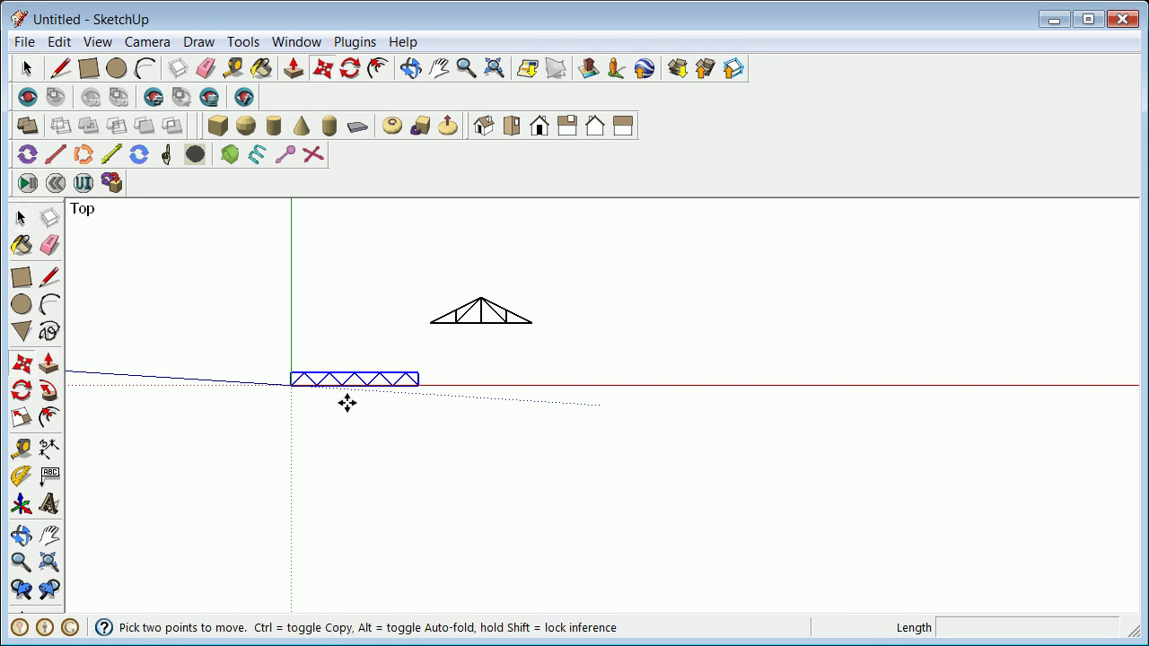
{"action": "left_click", "coordinate": [292, 388]}
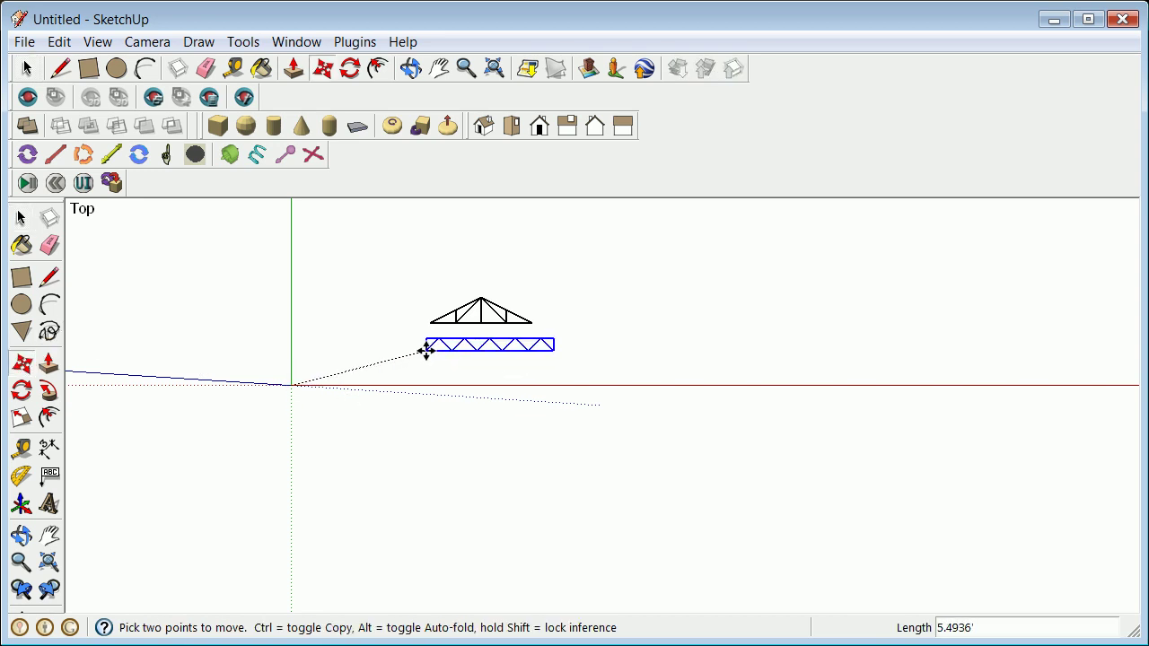
{"action": "left_click", "coordinate": [427, 352]}
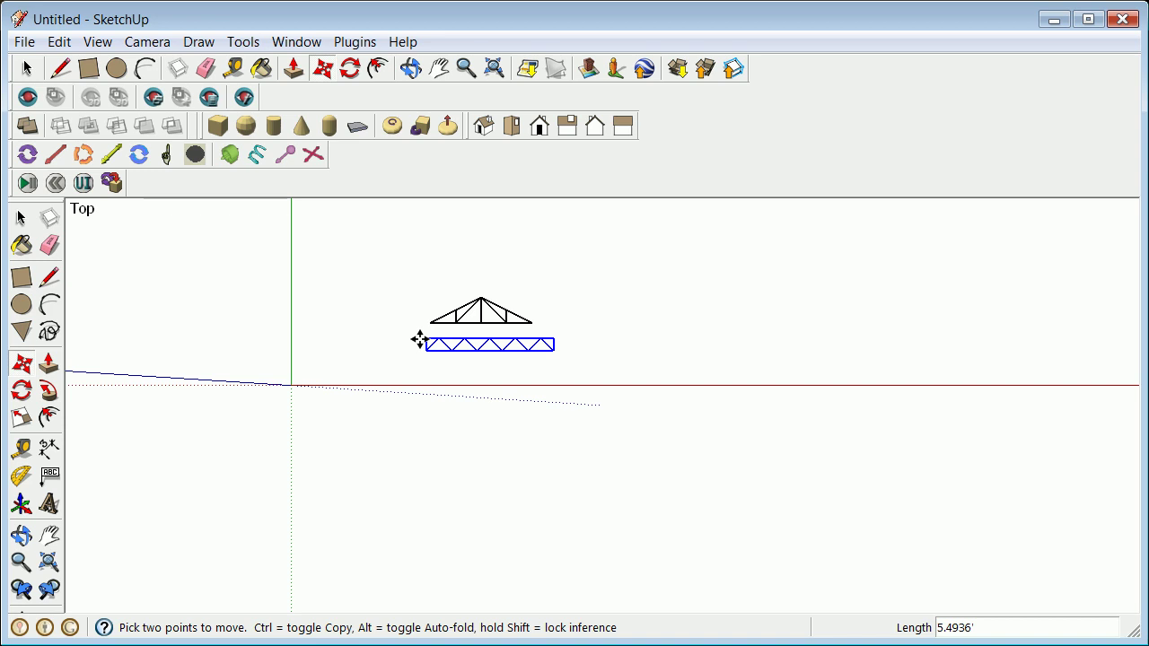
Draw a 1-foot line from the origin along the red axis.
{"action": "left_click", "coordinate": [50, 278]}
{"action": "left_click", "coordinate": [291, 385]}
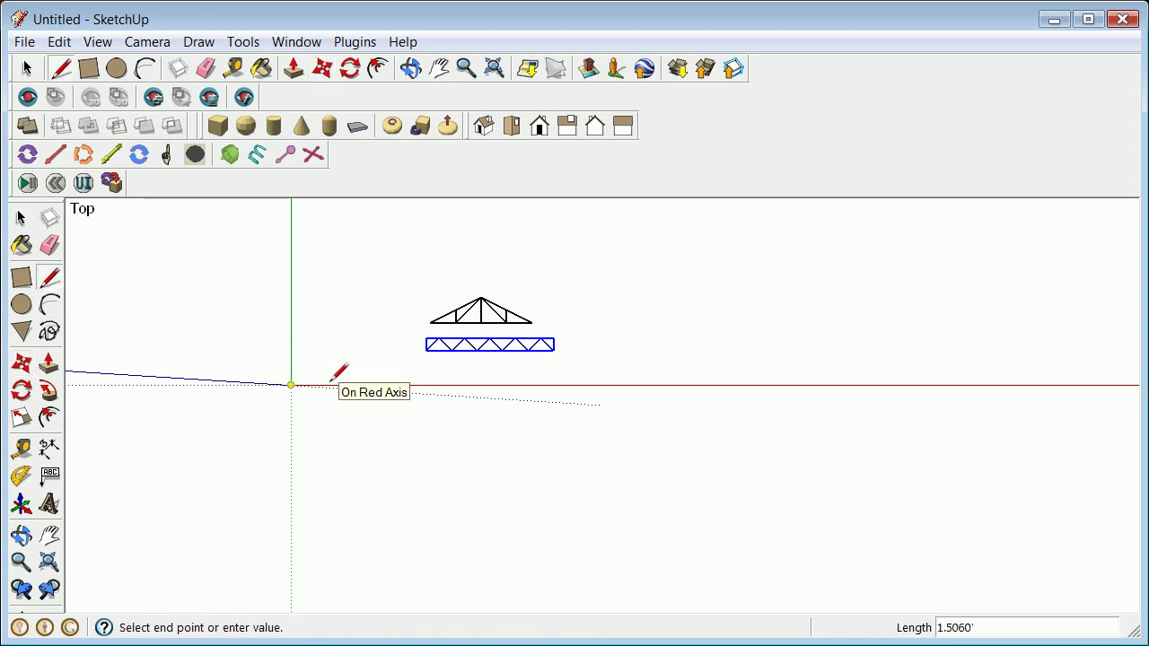
{"action": "type", "text": "1"}
{"action": "key", "text": "Return"}
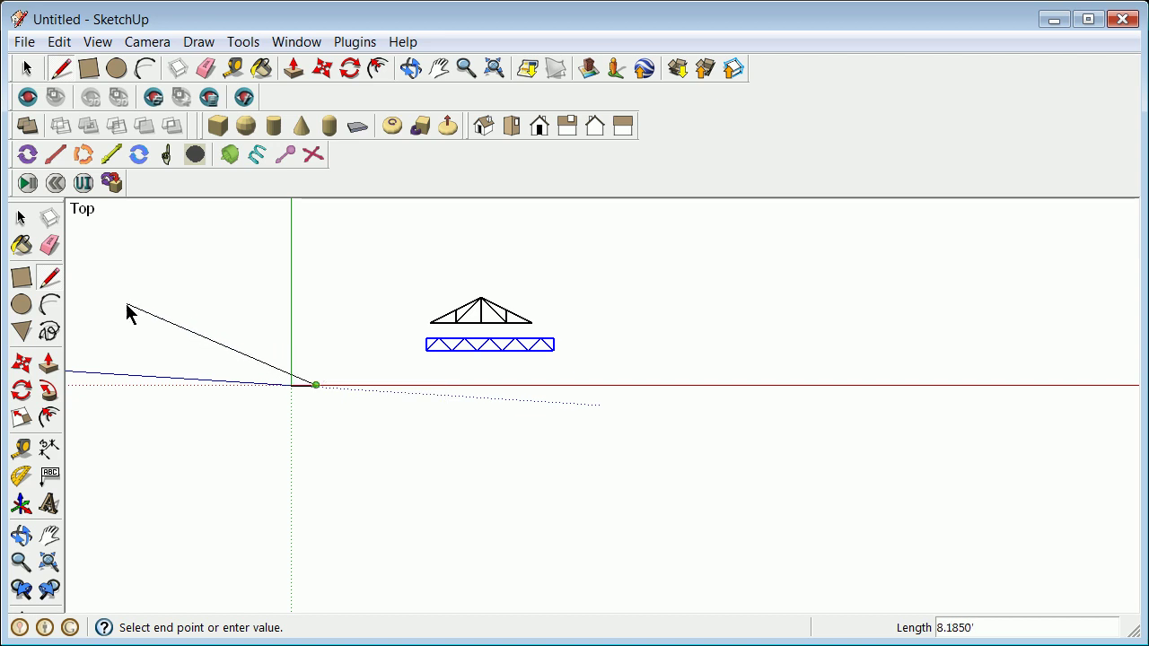
Hide the drawing axes and select the new 1-foot line.
{"action": "left_click", "coordinate": [101, 46]}
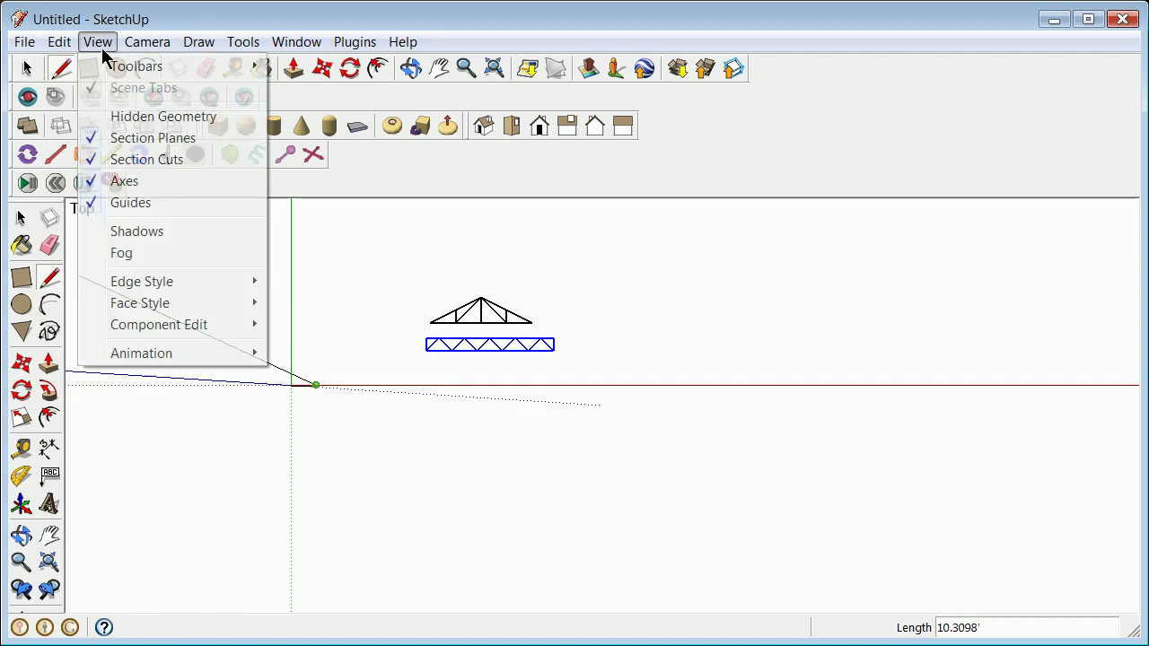
{"action": "left_click", "coordinate": [97, 181]}
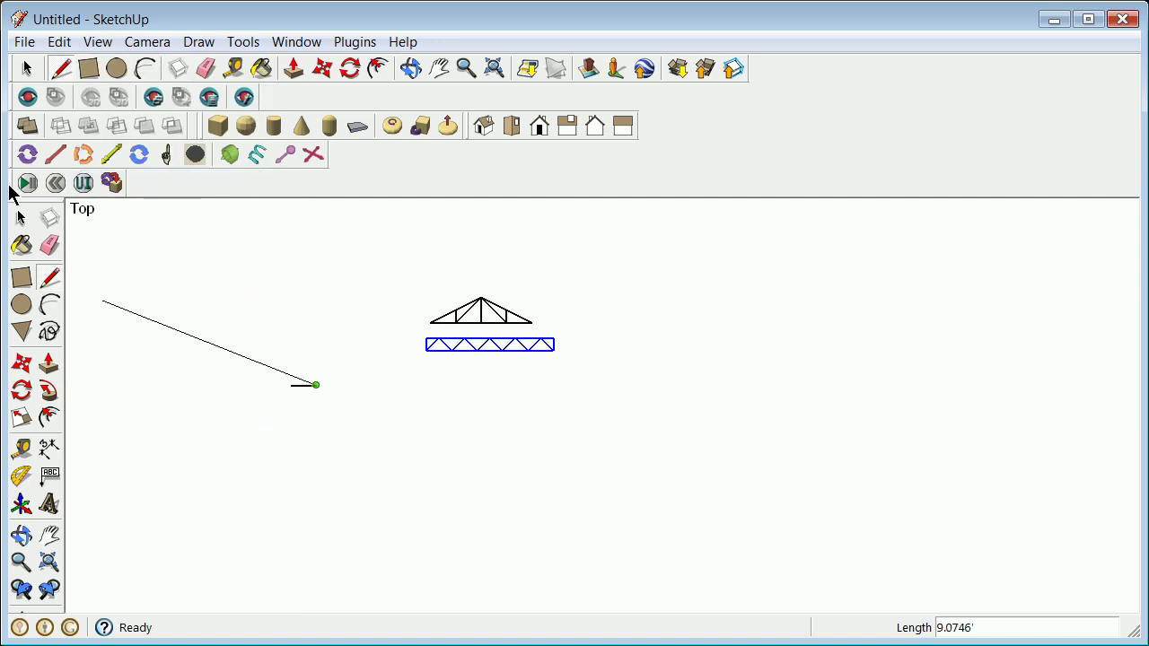
{"action": "left_click", "coordinate": [20, 219]}
{"action": "left_click_drag", "start_coordinate": [274, 365], "coordinate": [332, 402]}
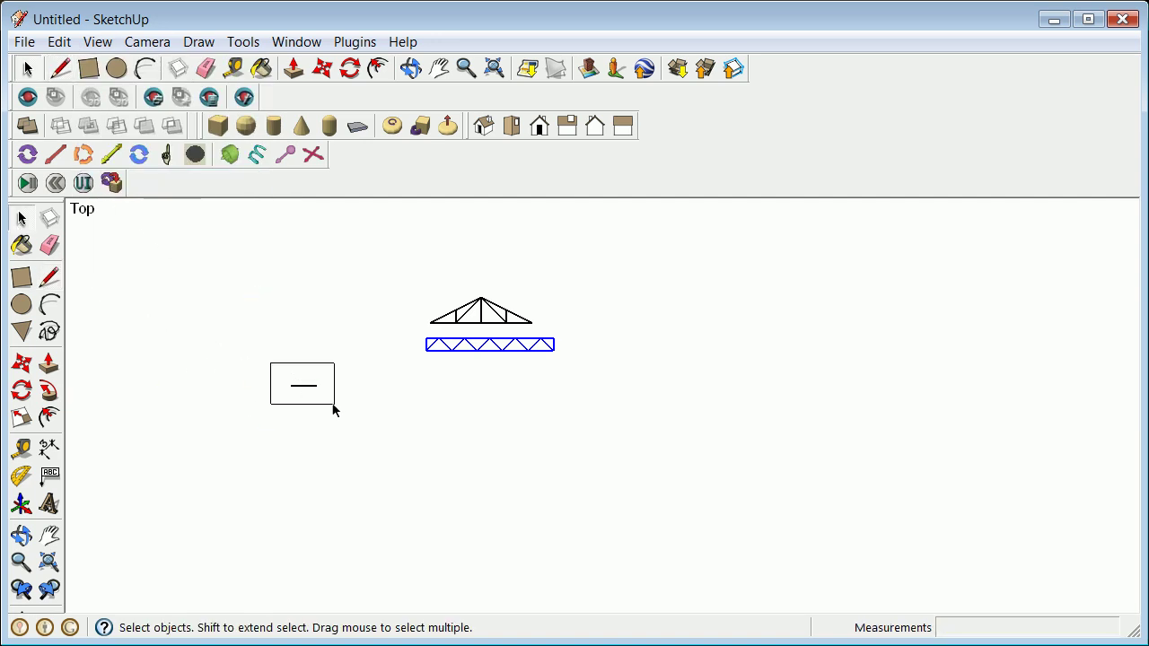
{"action": "left_click", "coordinate": [22, 392]}
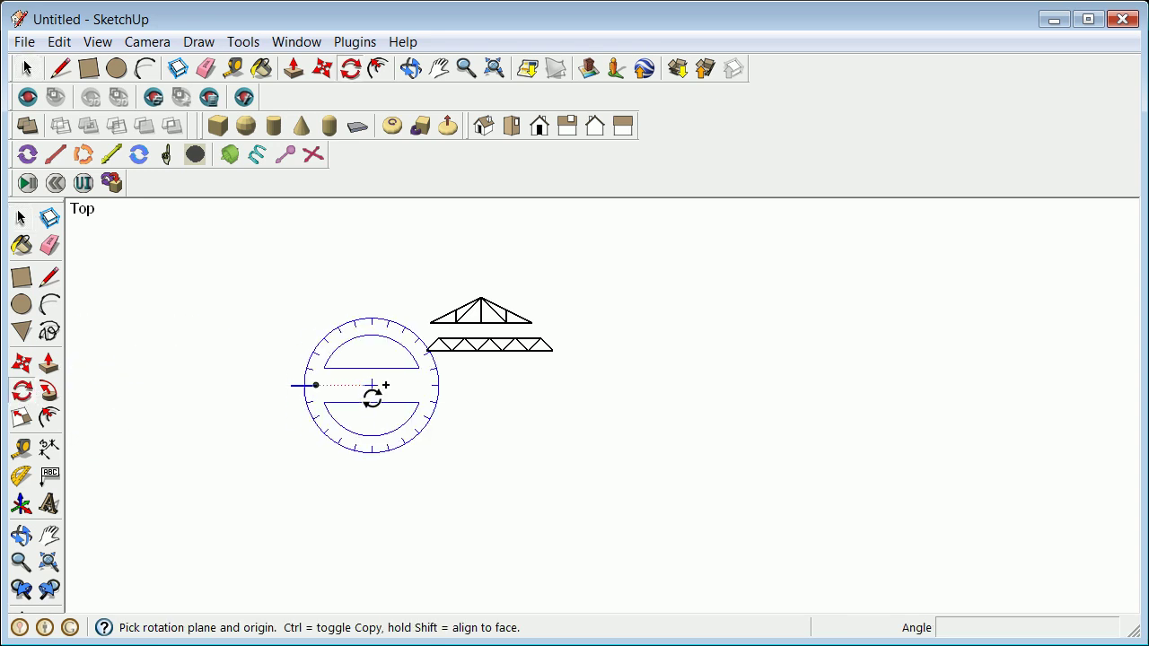
Copy the short line rotated 45° about its left endpoint.
{"action": "left_click", "coordinate": [290, 385]}
{"action": "left_click", "coordinate": [316, 385]}
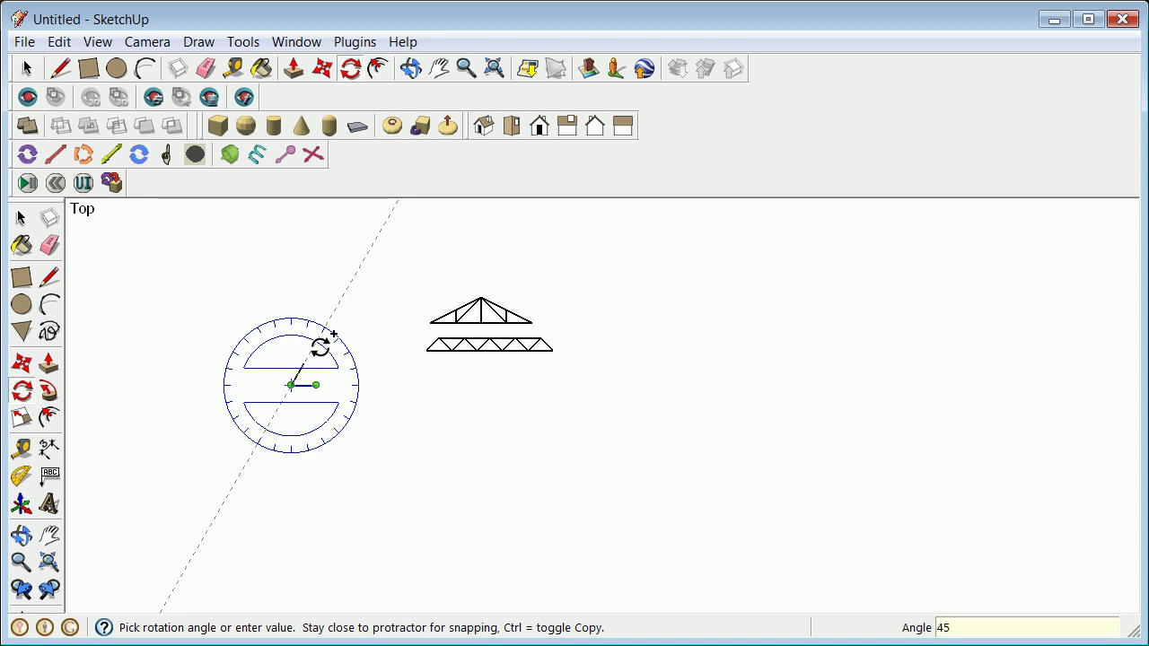
{"action": "key", "text": "Return"}
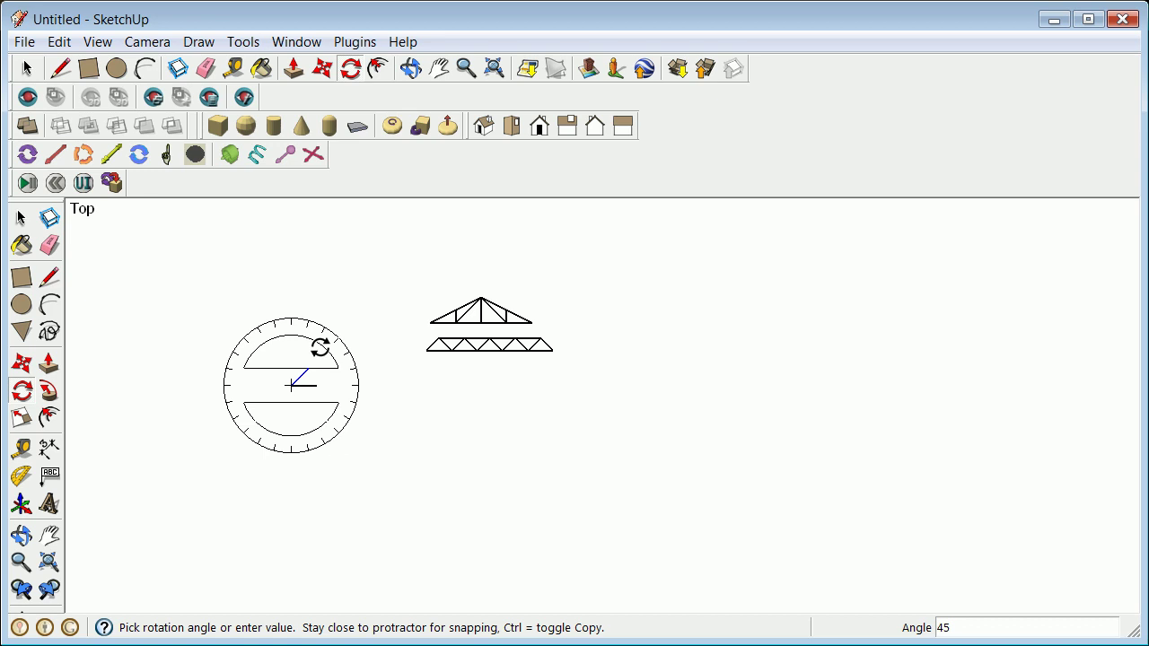
{"action": "left_click", "coordinate": [320, 348]}
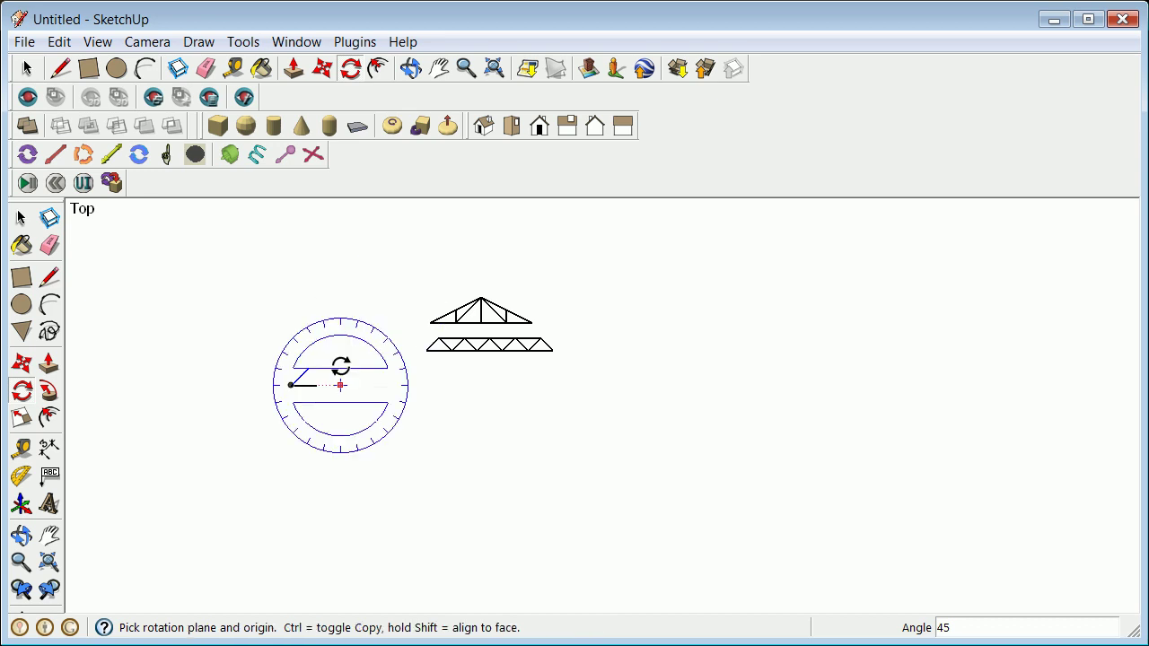
{"action": "left_click", "coordinate": [21, 219]}
{"action": "left_click", "coordinate": [22, 221]}
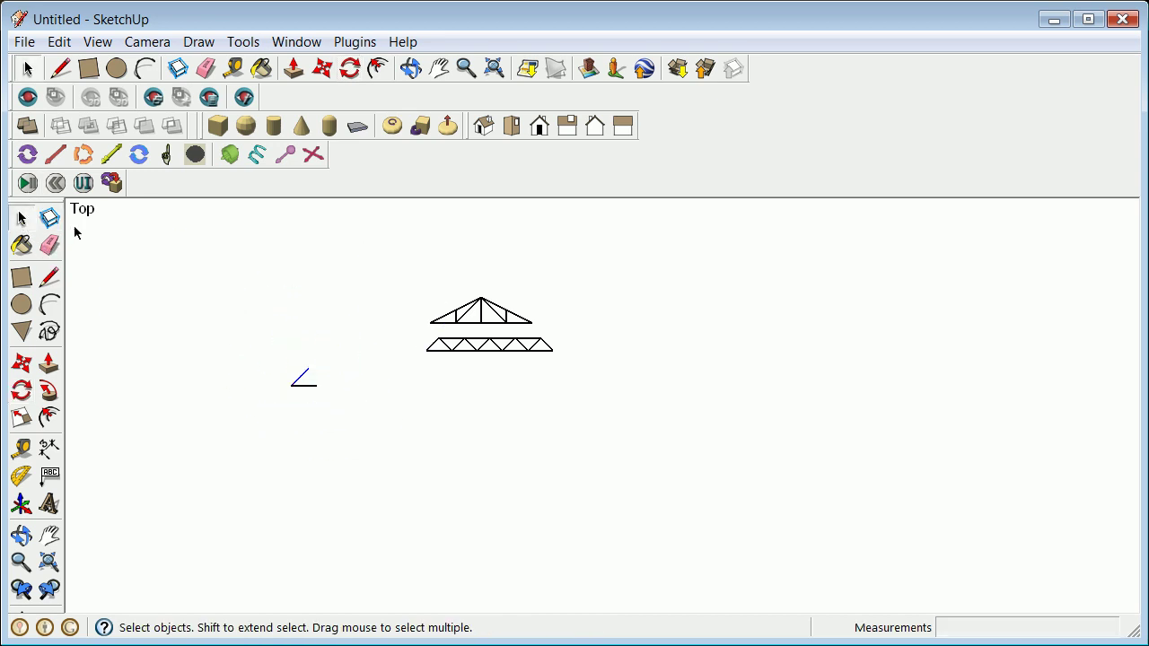
Place a vertical 90° guide through the short line's right end, then start the diagonal toward it.
{"action": "scroll", "coordinate": [287, 326], "scroll_direction": "up", "scroll_amount": 1}
{"action": "scroll", "coordinate": [287, 326], "scroll_direction": "up", "scroll_amount": 1}
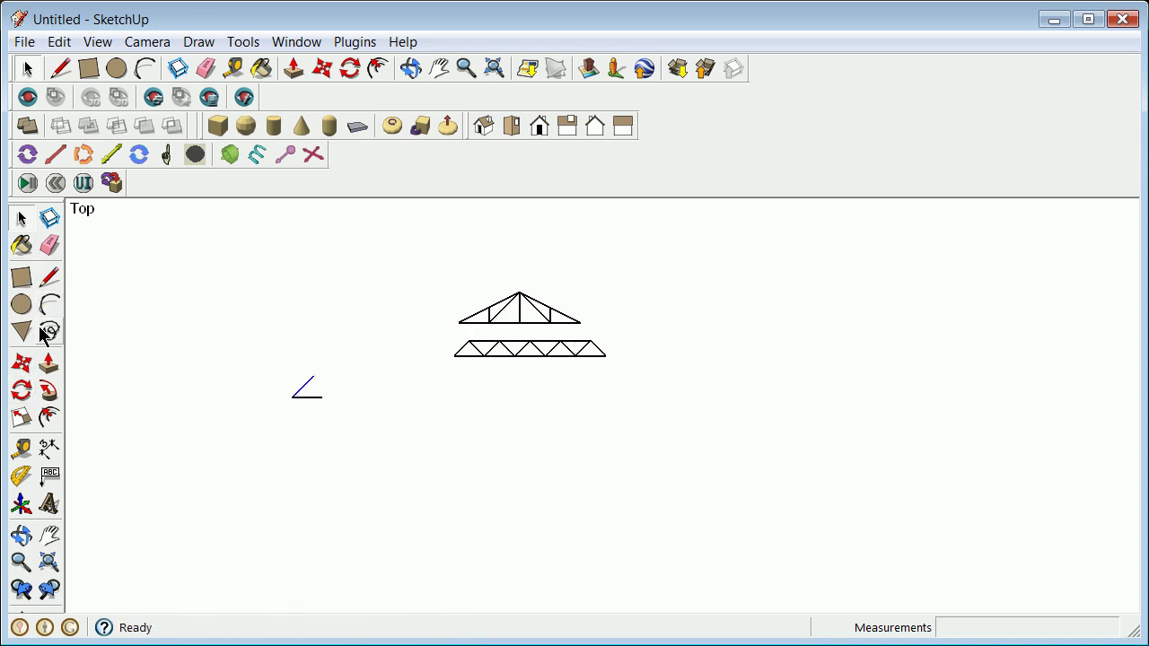
{"action": "left_click", "coordinate": [21, 476]}
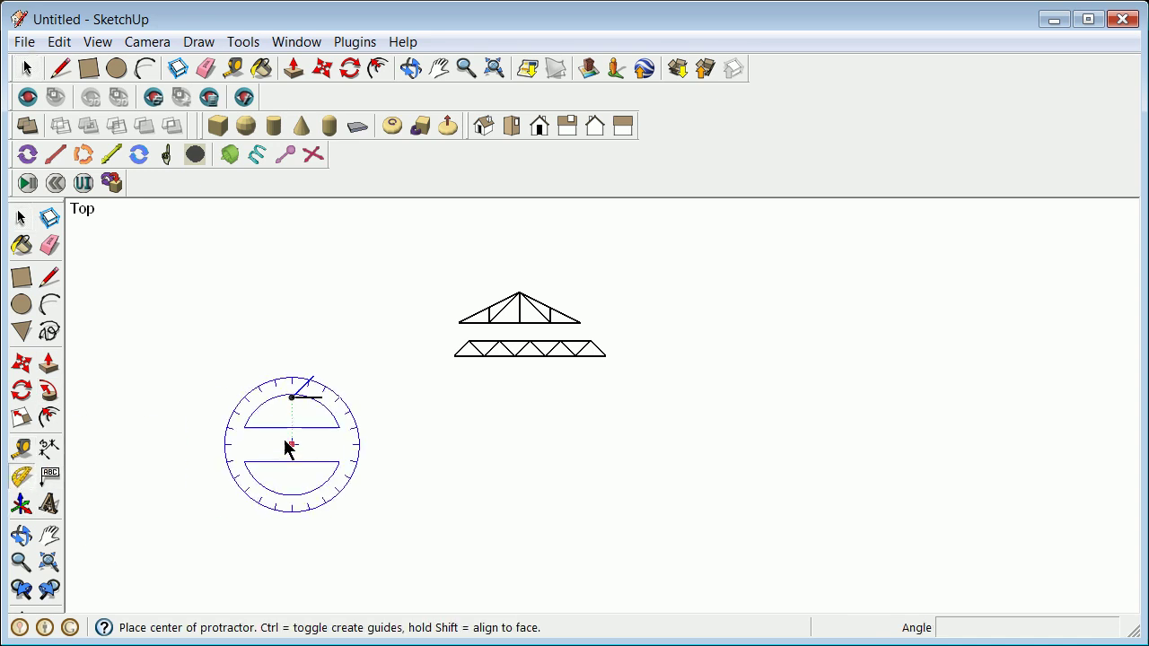
{"action": "left_click", "coordinate": [328, 409]}
{"action": "left_click", "coordinate": [374, 404]}
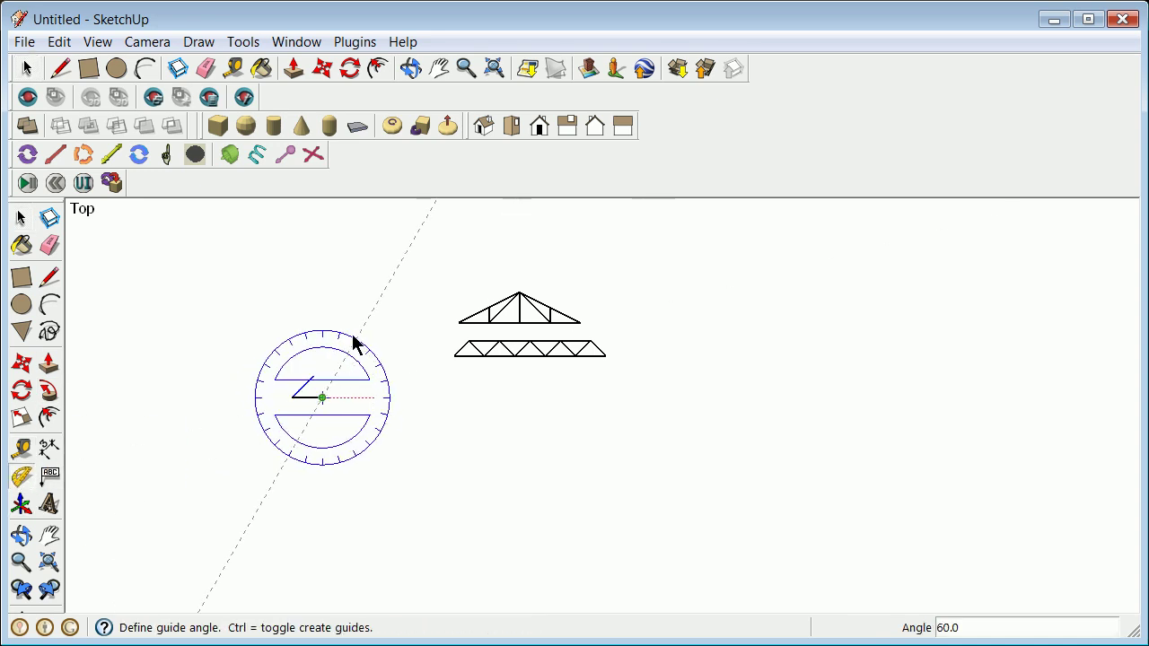
{"action": "left_click", "coordinate": [324, 312]}
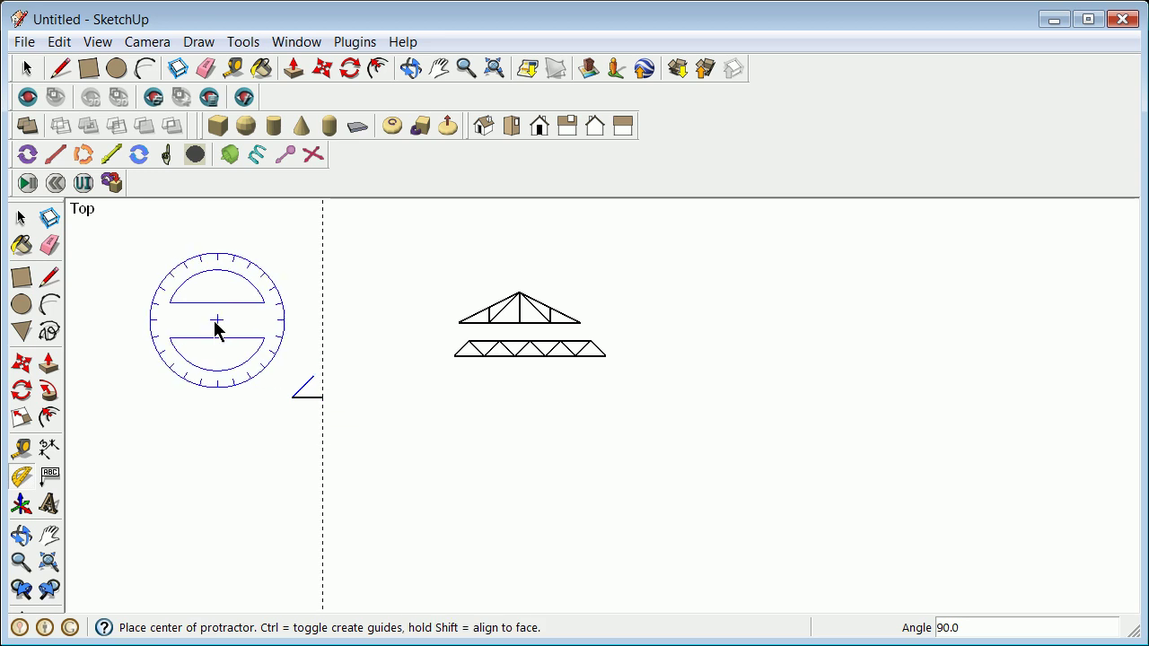
{"action": "left_click", "coordinate": [49, 277]}
{"action": "left_click", "coordinate": [321, 367]}
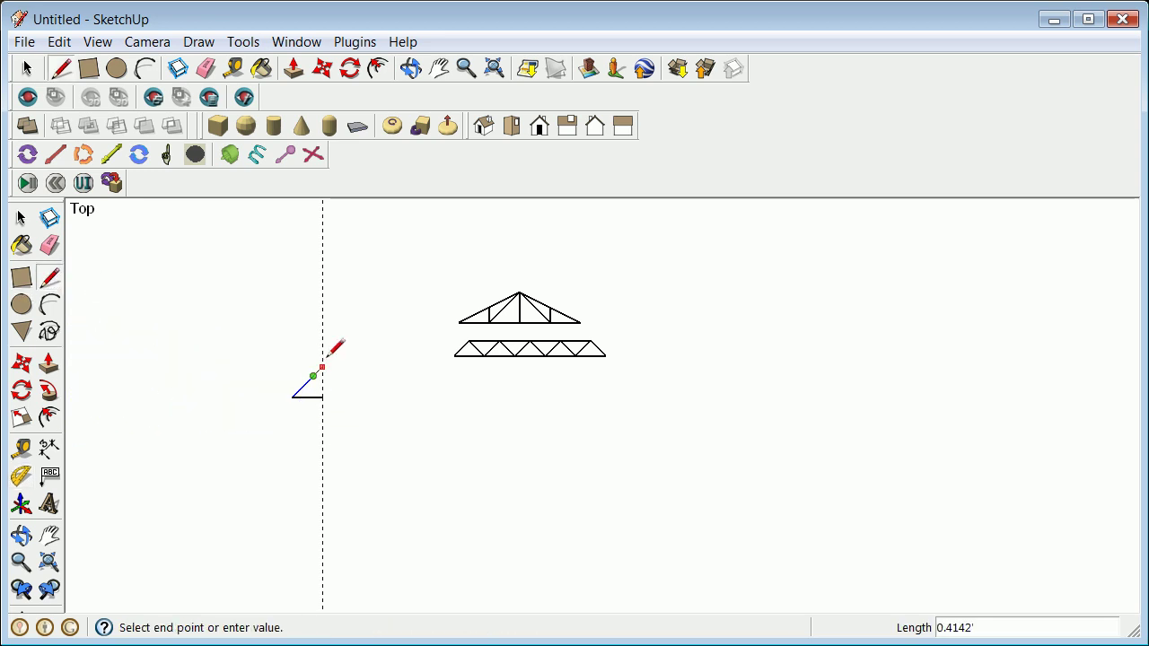
Draw a short helper segment at the apex and erase the stray diagonal edges.
{"action": "left_click", "coordinate": [20, 219]}
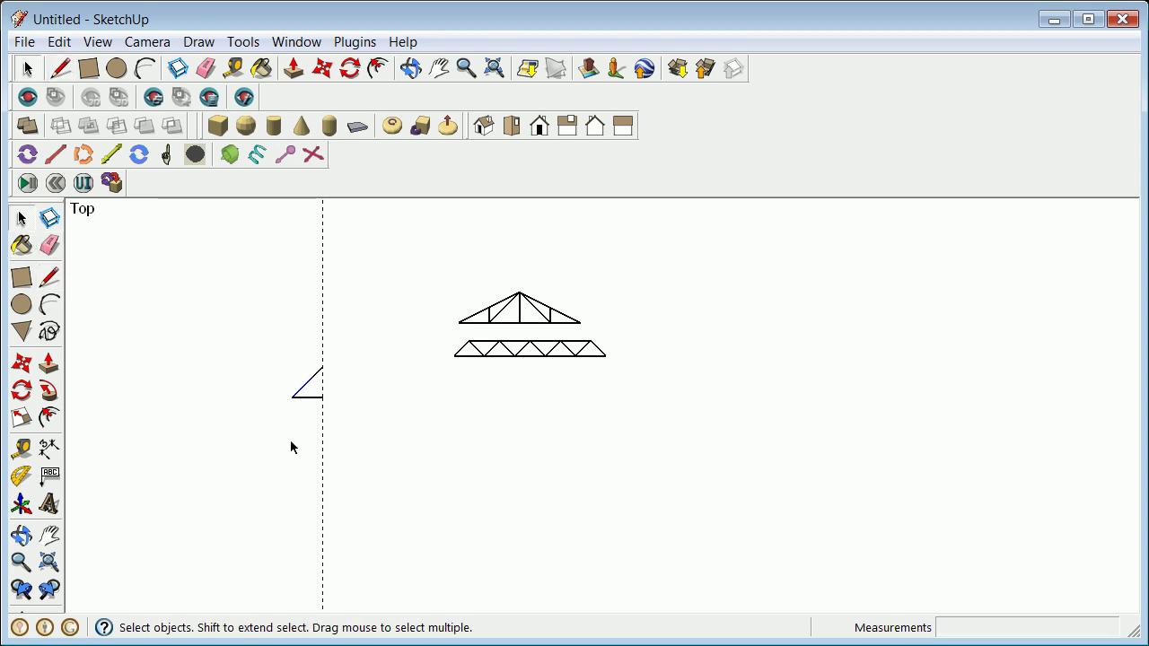
{"action": "scroll", "coordinate": [407, 496], "scroll_direction": "up", "scroll_amount": 3}
{"action": "left_click", "coordinate": [112, 325]}
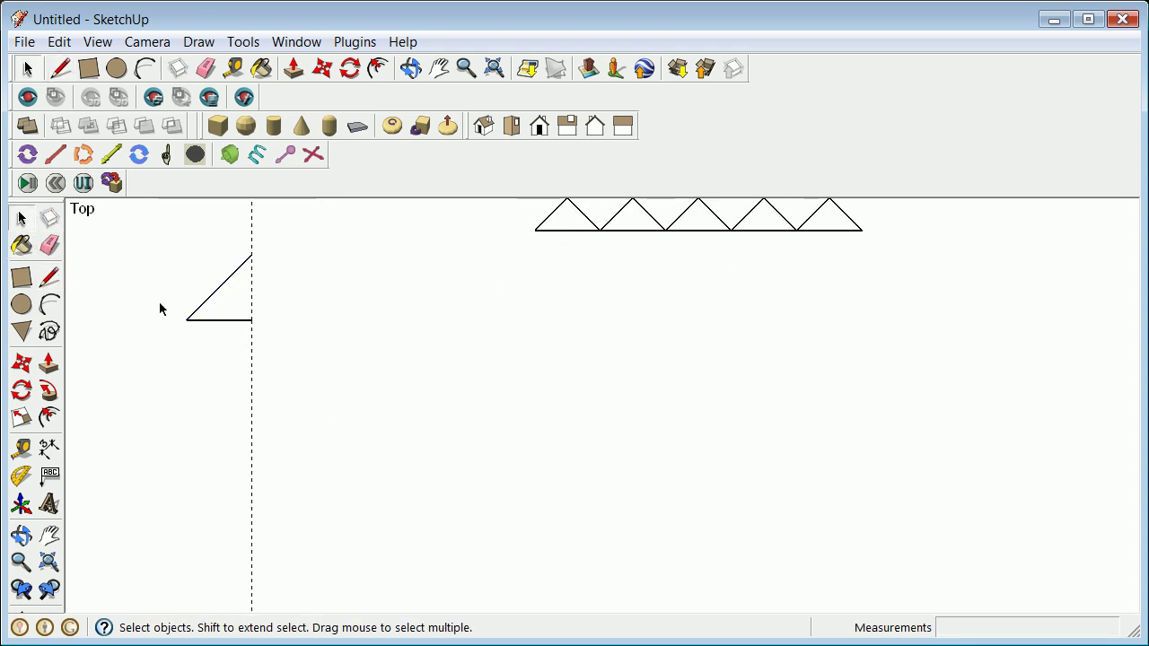
{"action": "left_click", "coordinate": [50, 277]}
{"action": "left_click", "coordinate": [251, 256]}
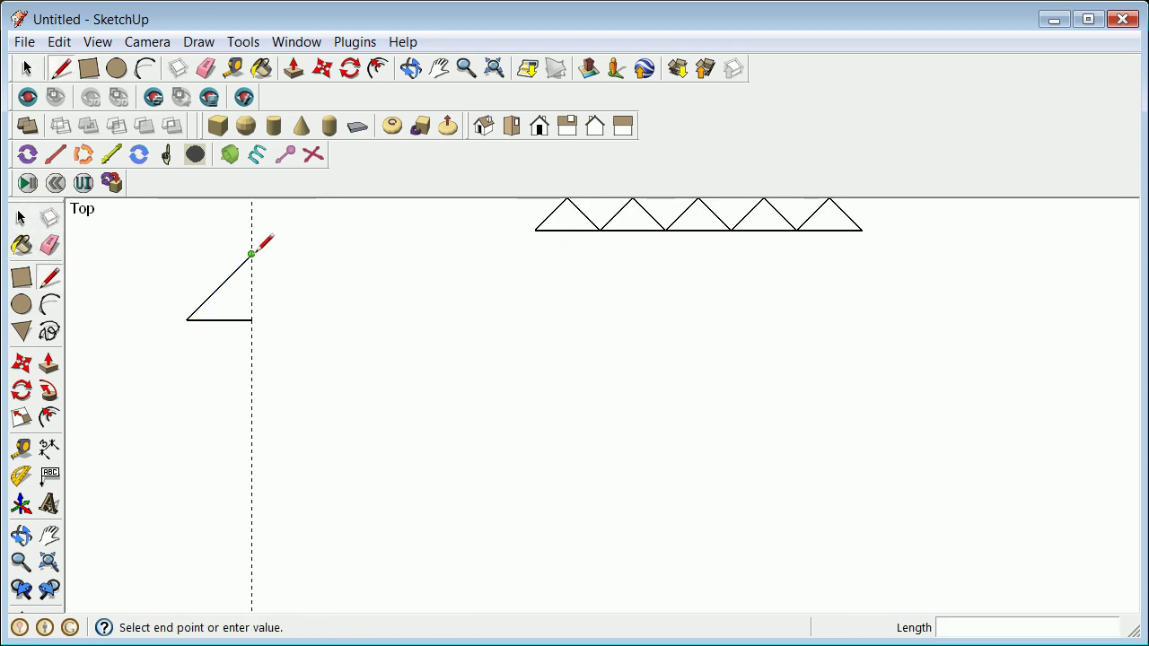
{"action": "left_click", "coordinate": [285, 256]}
{"action": "left_click", "coordinate": [21, 219]}
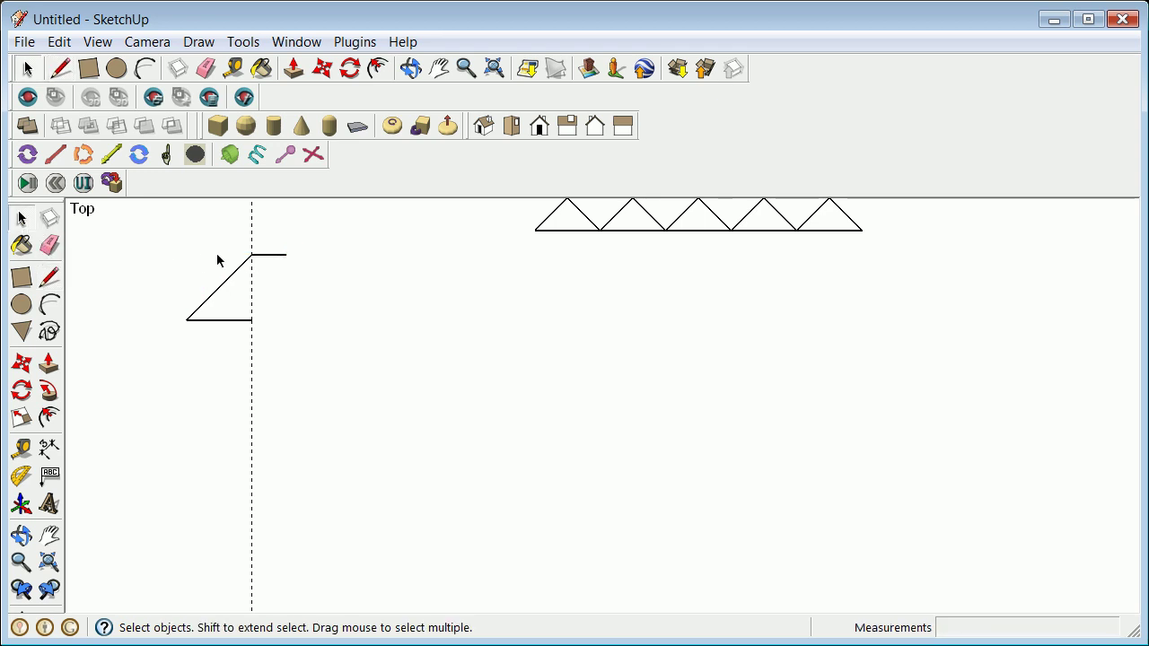
{"action": "left_click", "coordinate": [216, 288]}
{"action": "right_click", "coordinate": [234, 272]}
{"action": "left_click", "coordinate": [288, 314]}
{"action": "right_click", "coordinate": [225, 282]}
{"action": "left_click", "coordinate": [246, 316]}
Redraw the sloped edge from the base's left end to the top corner and erase the helper segment.
{"action": "left_click", "coordinate": [48, 278]}
{"action": "left_click", "coordinate": [186, 320]}
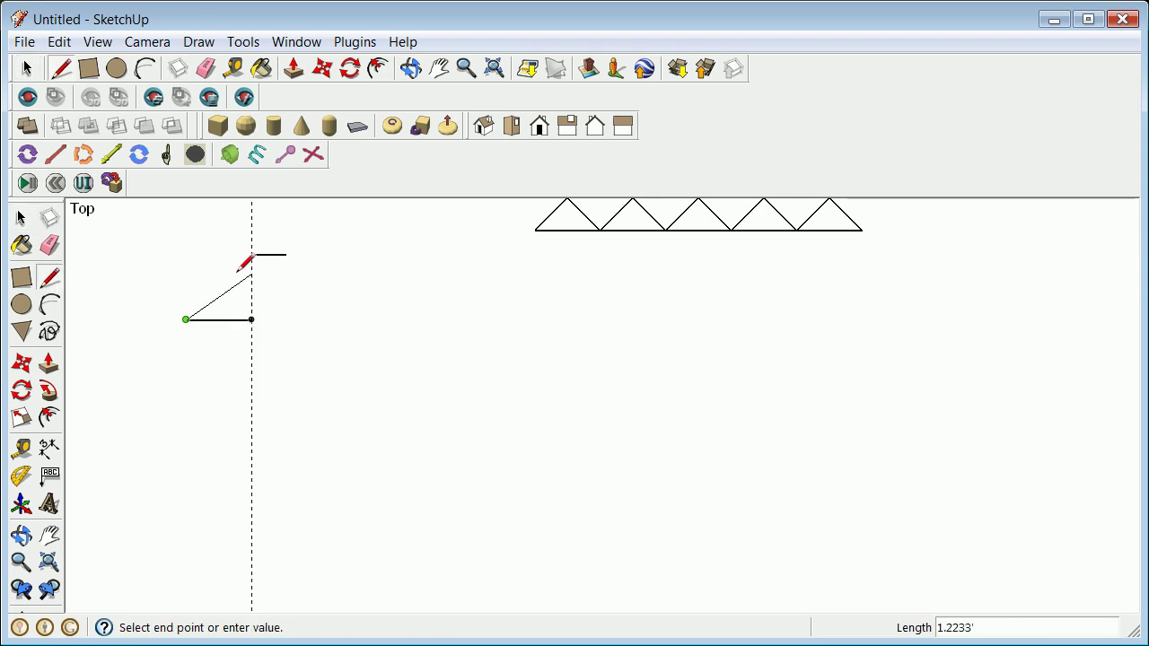
{"action": "left_click", "coordinate": [252, 254]}
{"action": "left_click", "coordinate": [21, 218]}
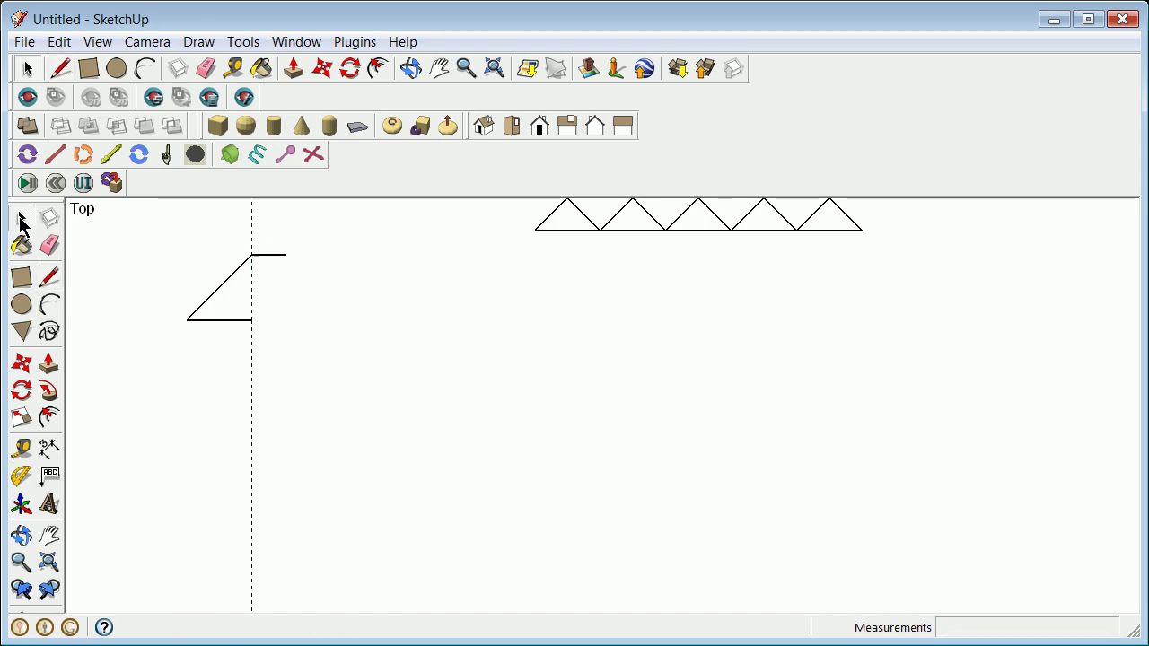
{"action": "right_click", "coordinate": [275, 256]}
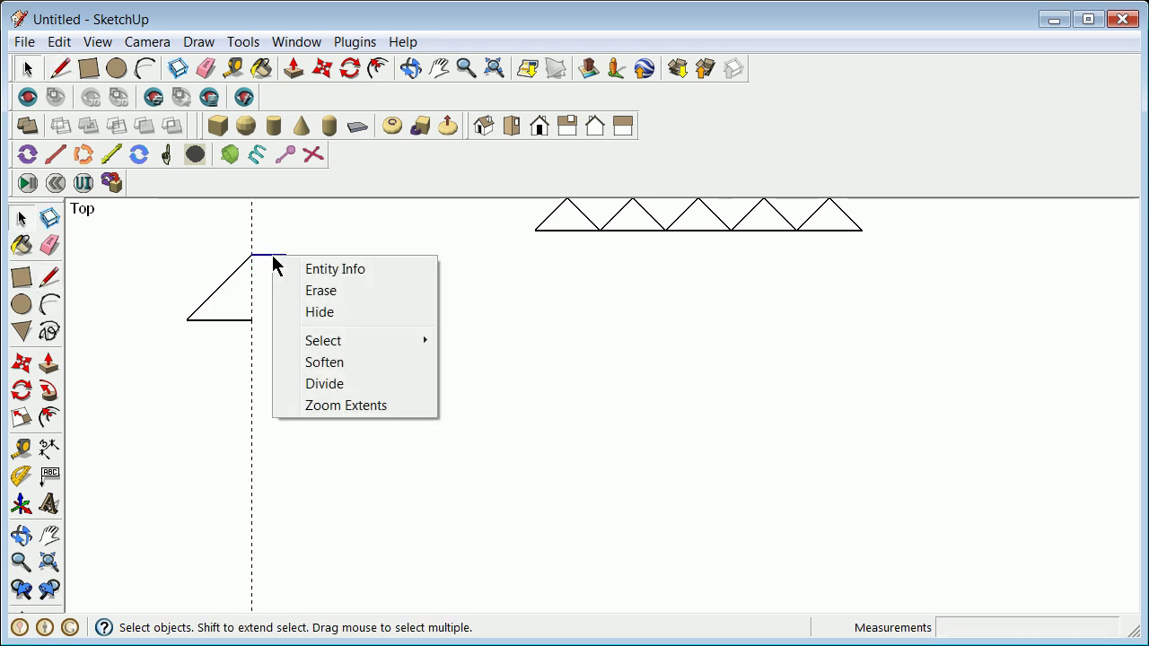
{"action": "left_click", "coordinate": [328, 292]}
Close the triangle with a vertical side from its bottom-right corner up to the top.
{"action": "left_click", "coordinate": [49, 277]}
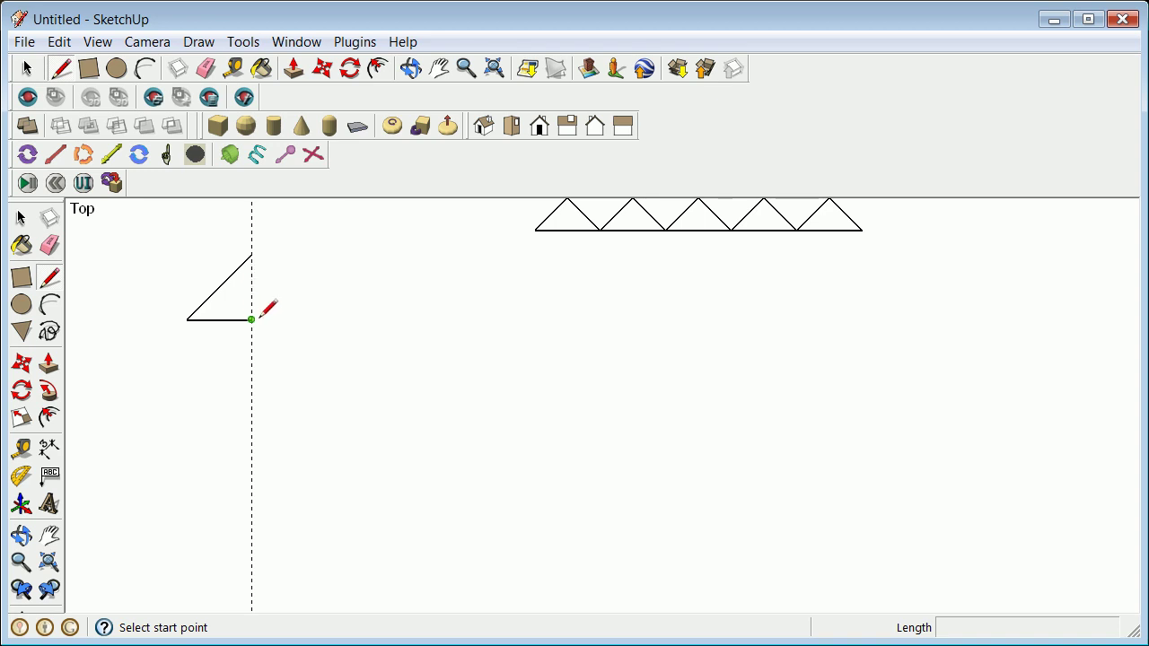
{"action": "left_click", "coordinate": [252, 319]}
{"action": "left_click", "coordinate": [252, 254]}
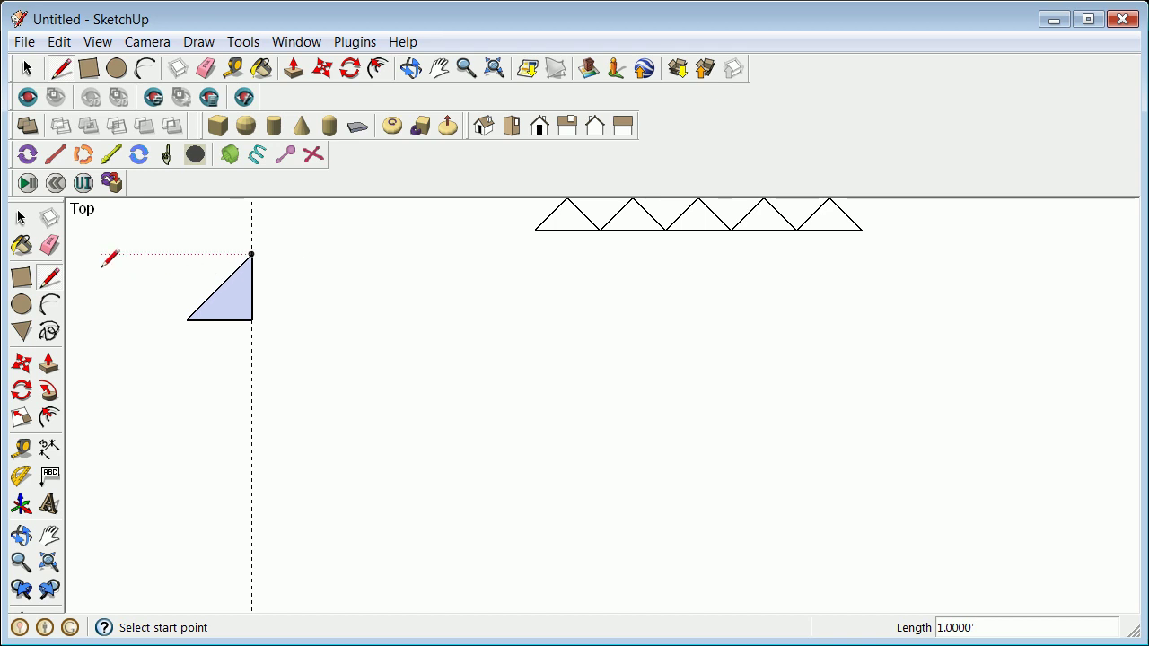
{"action": "left_click", "coordinate": [22, 218]}
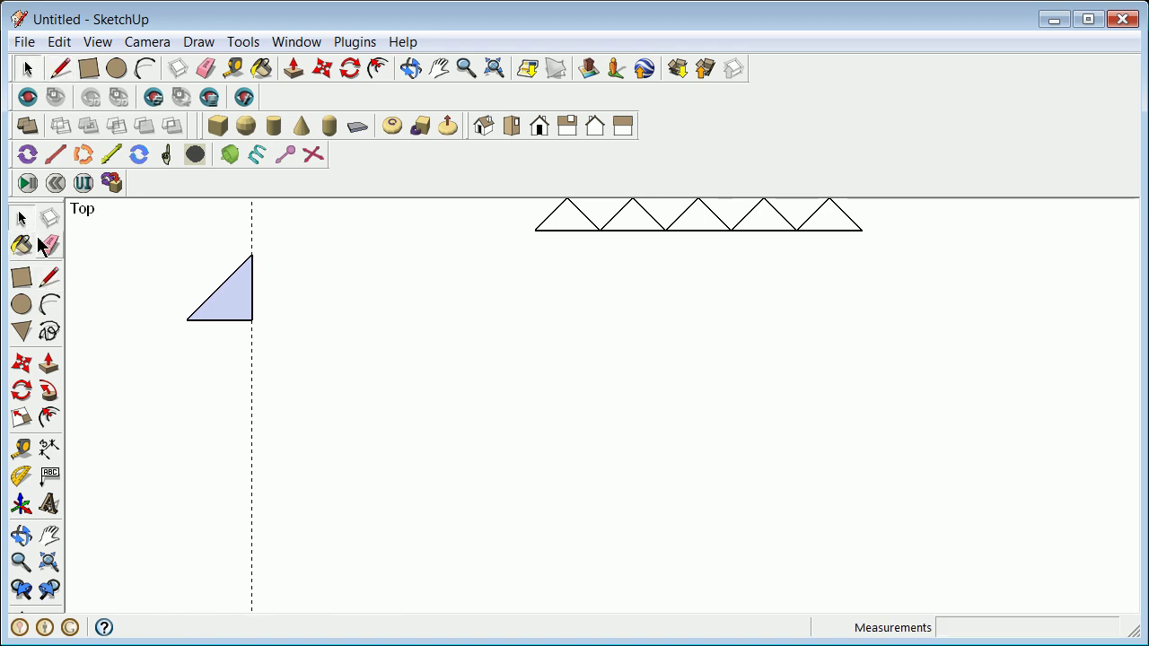
{"action": "left_click", "coordinate": [230, 321]}
{"action": "left_click", "coordinate": [156, 282]}
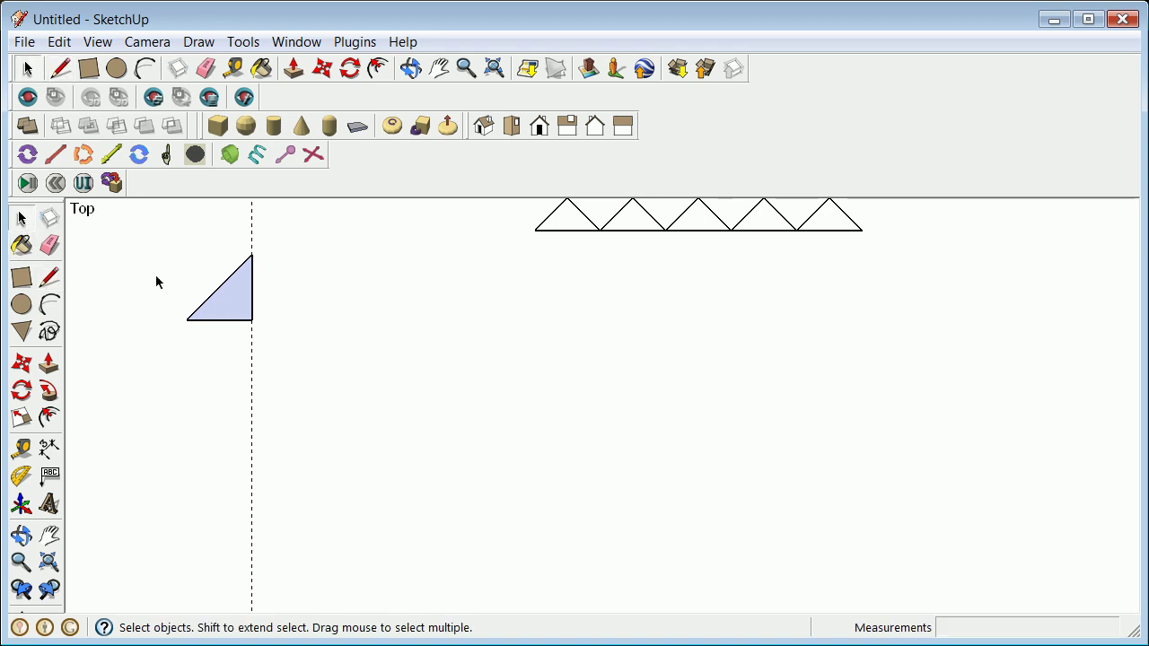
Erase the dashed guide and the triangle's face, then group the remaining edges.
{"action": "right_click", "coordinate": [254, 357]}
{"action": "left_click", "coordinate": [303, 393]}
{"action": "left_click_drag", "start_coordinate": [174, 237], "coordinate": [278, 343]}
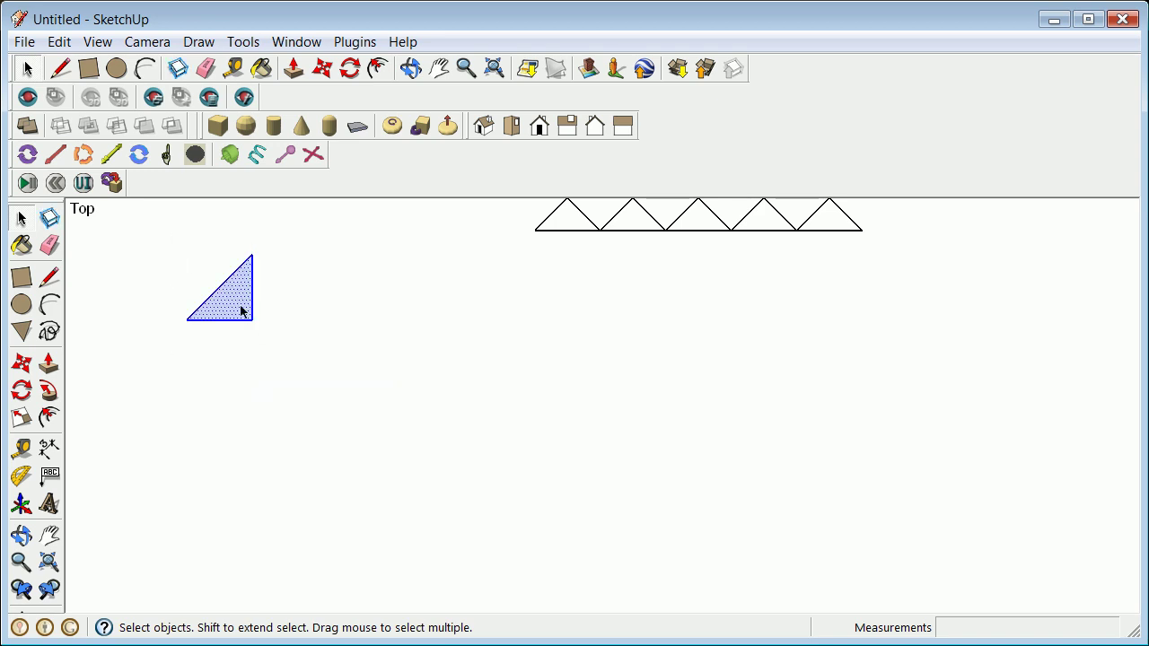
{"action": "right_click", "coordinate": [240, 311]}
{"action": "left_click", "coordinate": [301, 350]}
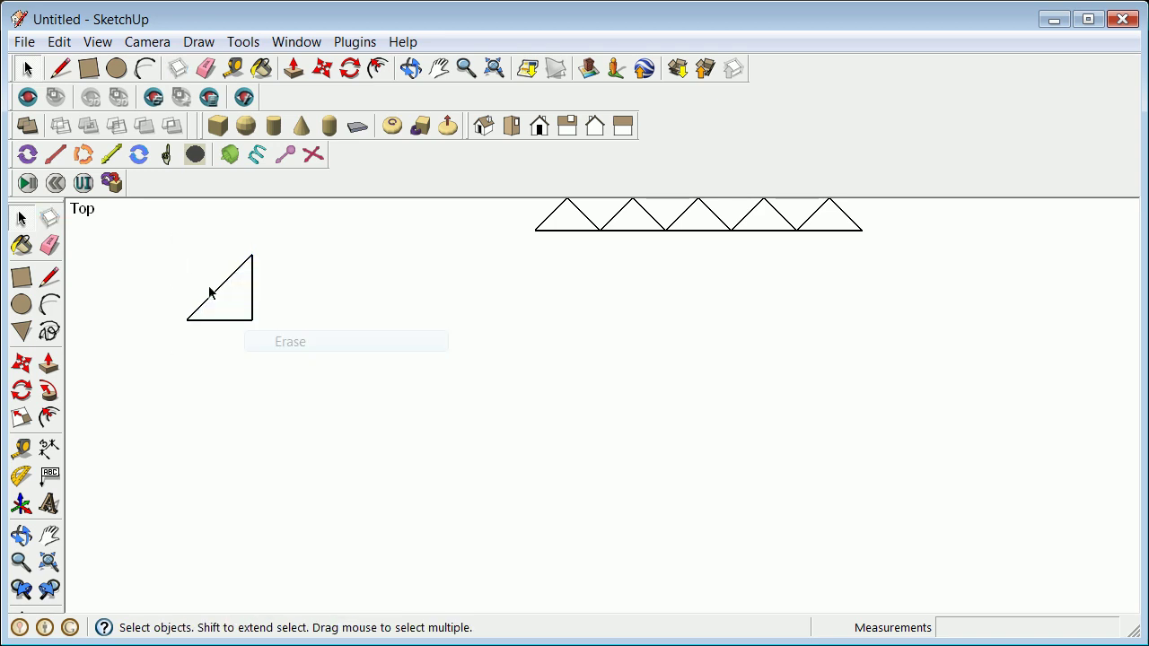
{"action": "mouse_move", "coordinate": [172, 241]}
{"action": "left_mouse_down"}
{"action": "mouse_move", "coordinate": [276, 335]}
{"action": "mouse_move", "coordinate": [280, 326]}
{"action": "left_mouse_up"}
{"action": "right_click", "coordinate": [255, 317]}
{"action": "mouse_move", "coordinate": [300, 425]}
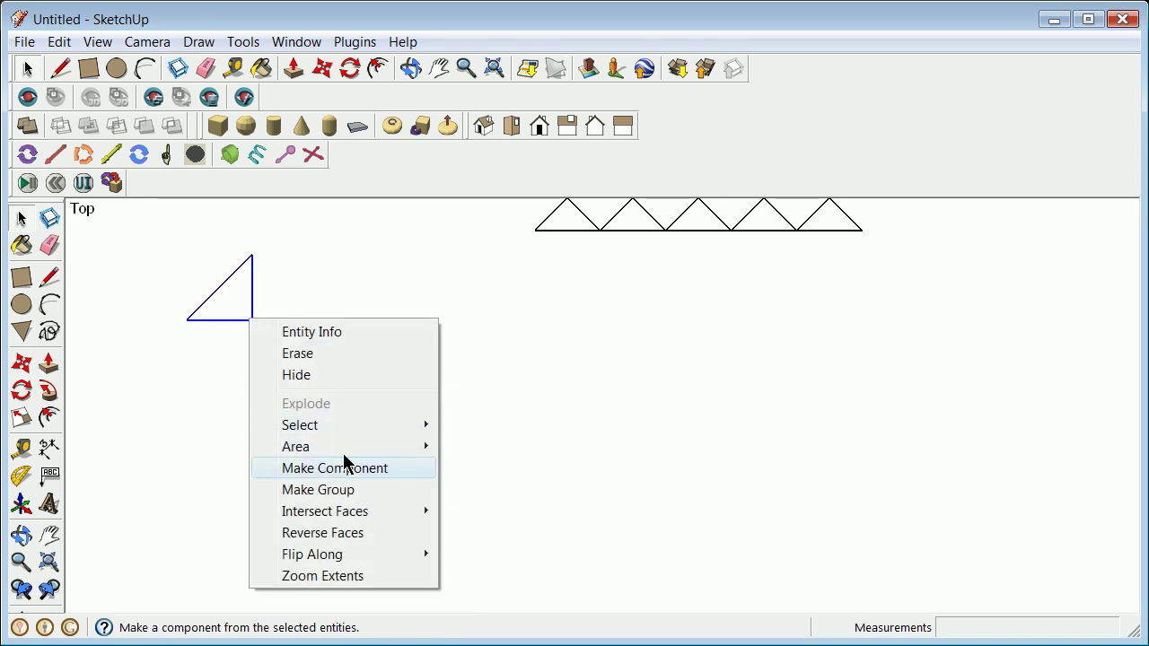
{"action": "left_click", "coordinate": [346, 489]}
Copy the triangle group about 1.4138' to the right.
{"action": "left_click", "coordinate": [23, 364]}
{"action": "left_click", "coordinate": [186, 323]}
{"action": "key", "text": "ctrl"}
{"action": "left_click", "coordinate": [280, 319]}
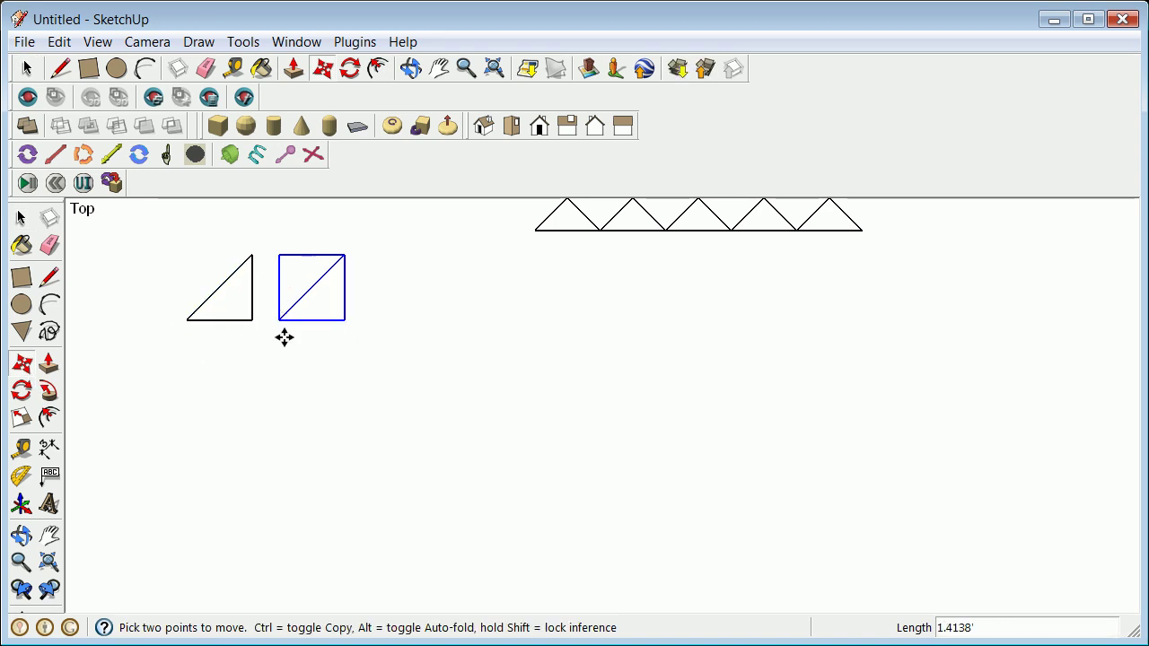
{"action": "left_click", "coordinate": [21, 218]}
{"action": "left_click", "coordinate": [303, 327]}
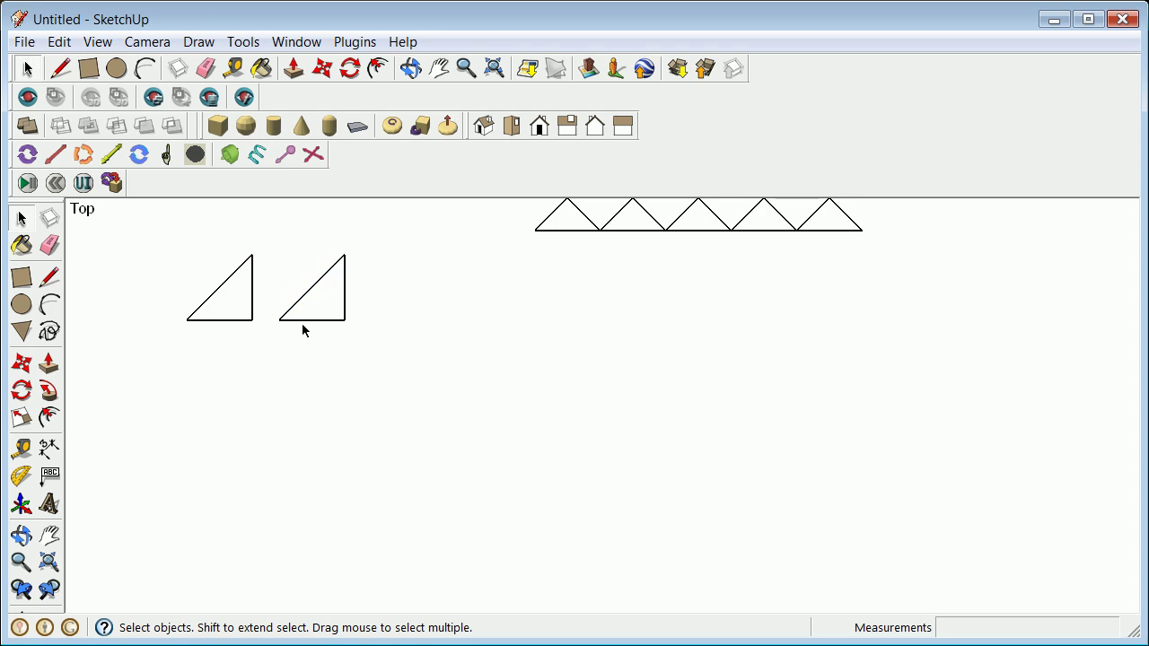
Flip the copied triangle along its red axis, explode it, and erase its vertical edge.
{"action": "right_click", "coordinate": [305, 326]}
{"action": "mouse_move", "coordinate": [369, 586]}
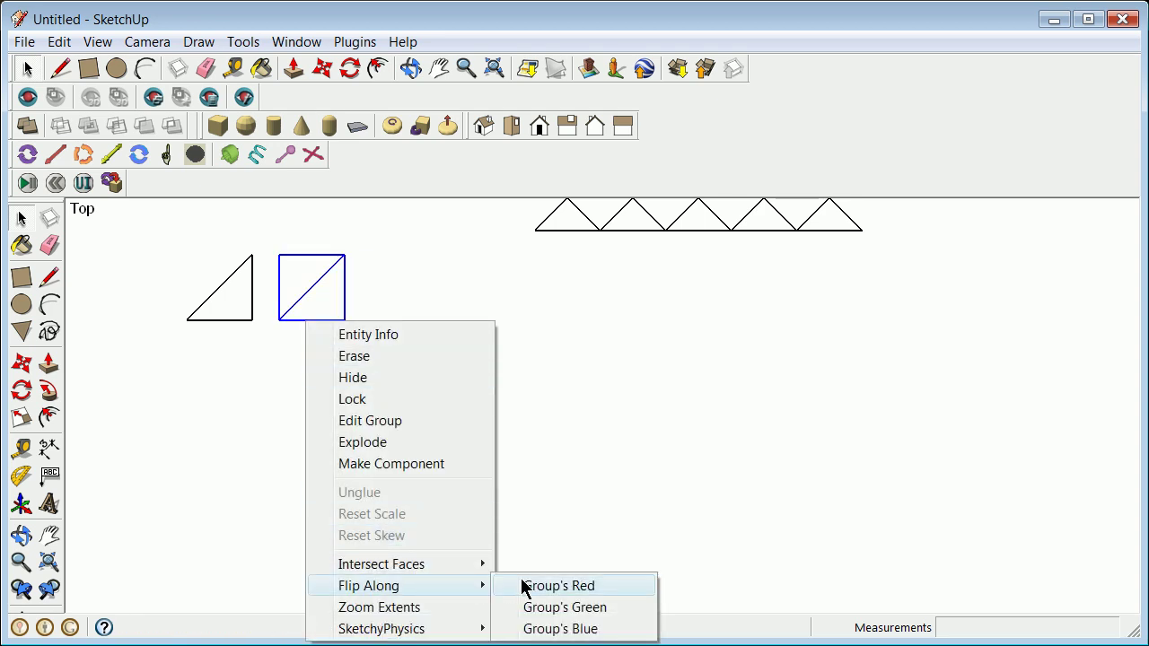
{"action": "left_click", "coordinate": [519, 586]}
{"action": "left_click", "coordinate": [282, 314]}
{"action": "right_click", "coordinate": [281, 288]}
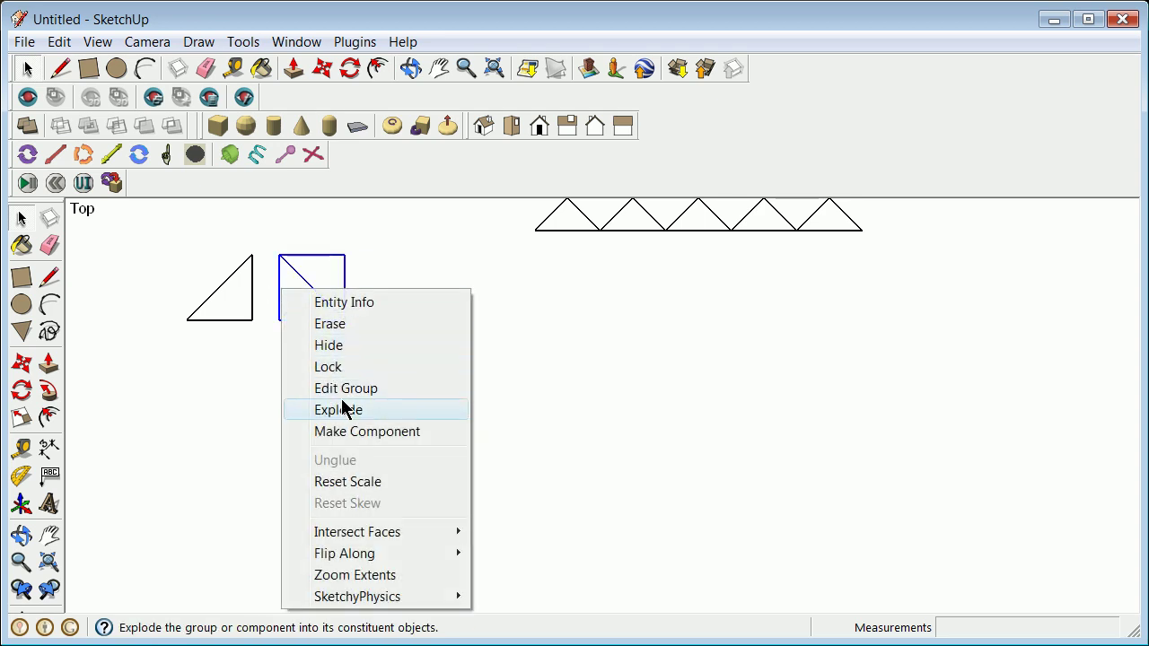
{"action": "left_click", "coordinate": [343, 410]}
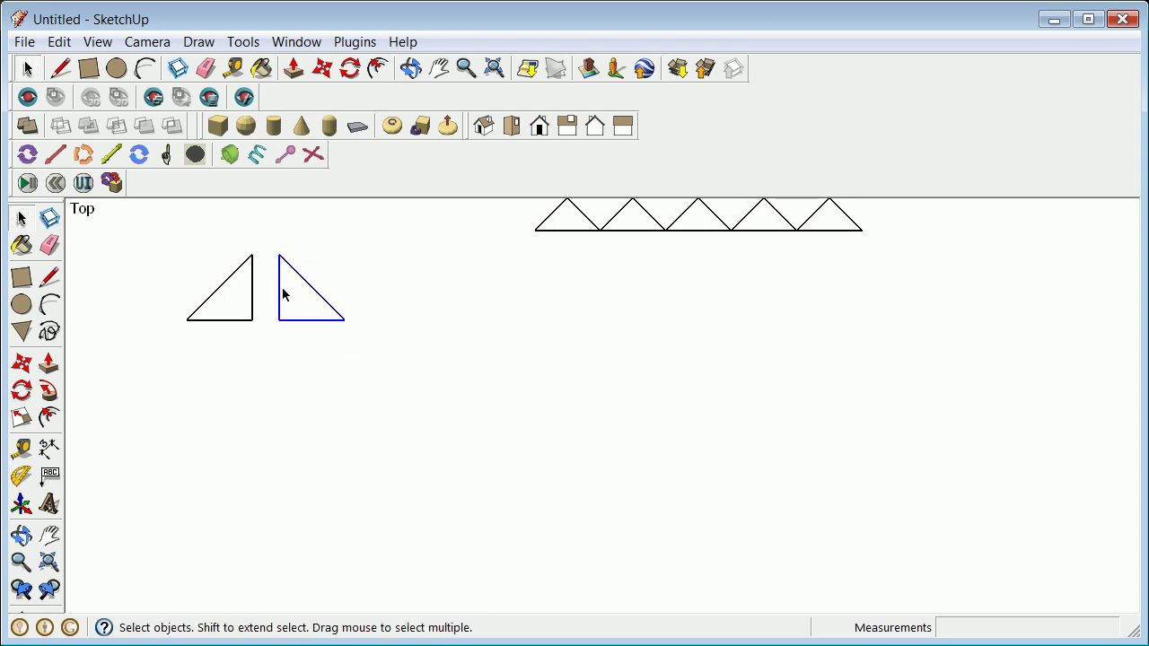
{"action": "right_click", "coordinate": [278, 293]}
{"action": "left_click", "coordinate": [308, 325]}
Move the two remaining edges so their top meets the first triangle's apex.
{"action": "left_click_drag", "start_coordinate": [270, 249], "coordinate": [351, 353]}
{"action": "left_click", "coordinate": [25, 362]}
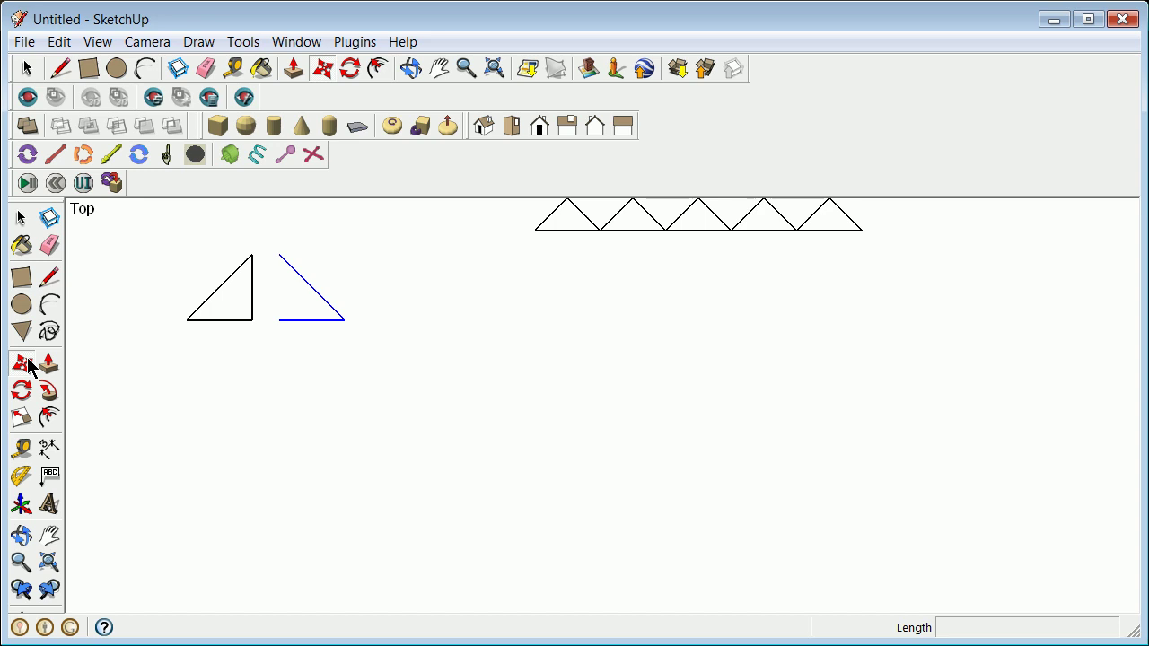
{"action": "left_click", "coordinate": [279, 256]}
{"action": "left_click", "coordinate": [252, 258]}
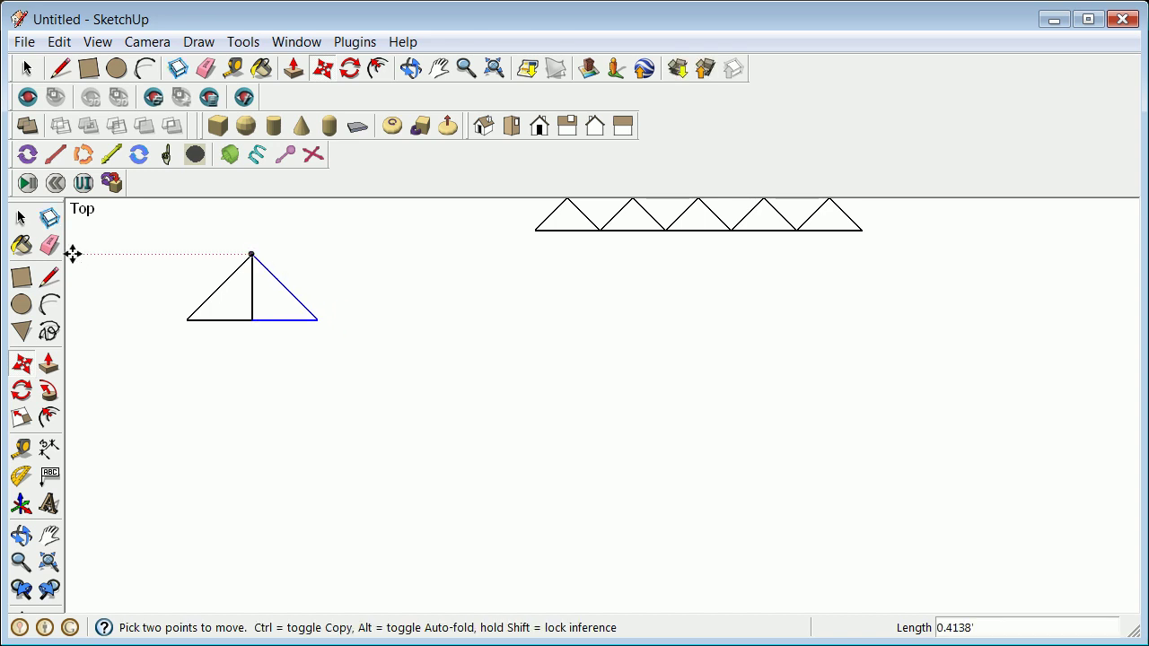
{"action": "left_click", "coordinate": [21, 218]}
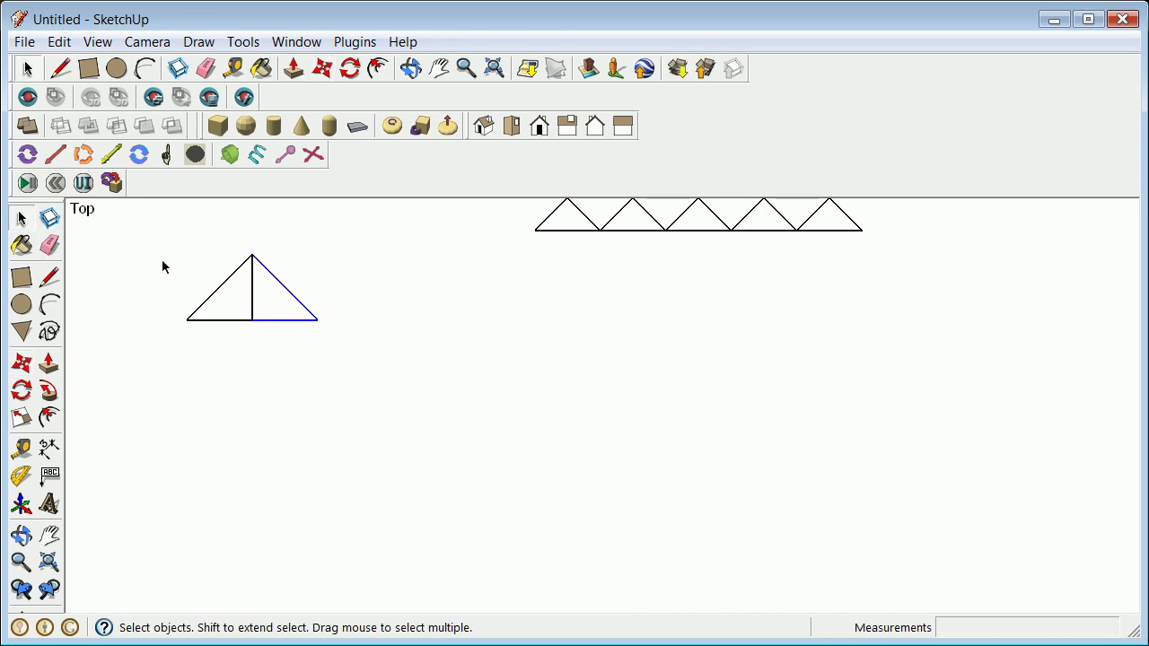
Explode the left triangle group and select the whole peaked truss.
{"action": "left_click", "coordinate": [221, 295]}
{"action": "left_click", "coordinate": [218, 291]}
{"action": "right_click", "coordinate": [218, 287]}
{"action": "left_click", "coordinate": [285, 407]}
{"action": "left_click_drag", "start_coordinate": [147, 240], "coordinate": [342, 361]}
{"action": "left_click", "coordinate": [24, 364]}
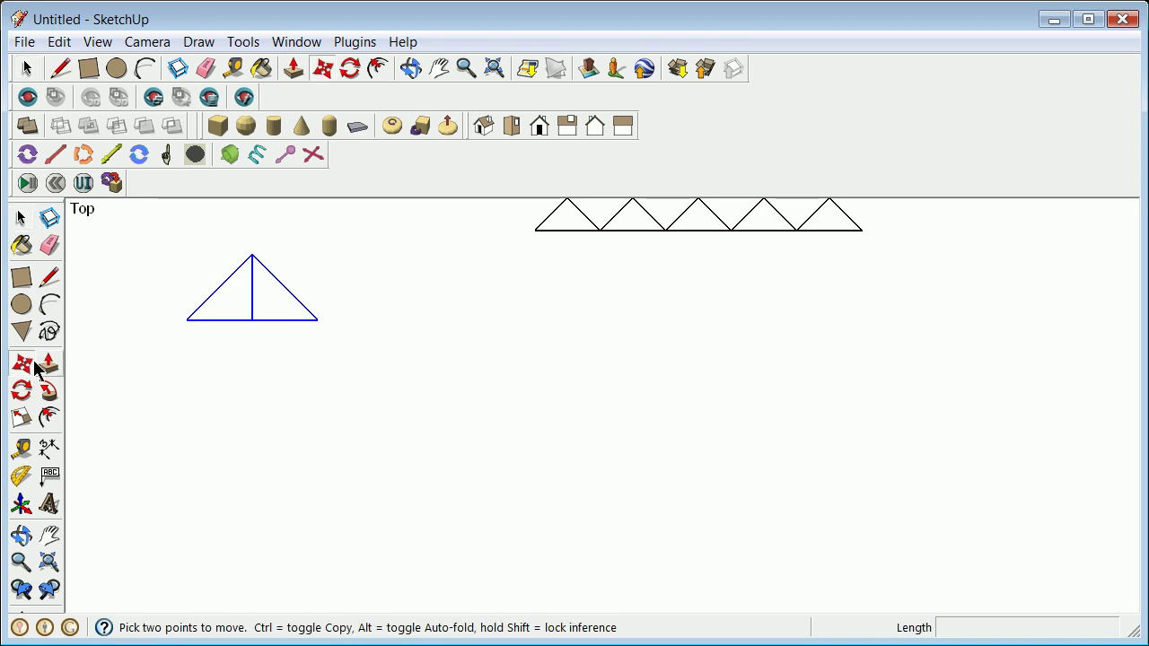
Copy the peaked truss to the right, beside the original.
{"action": "key", "text": "ctrl"}
{"action": "left_click", "coordinate": [186, 319]}
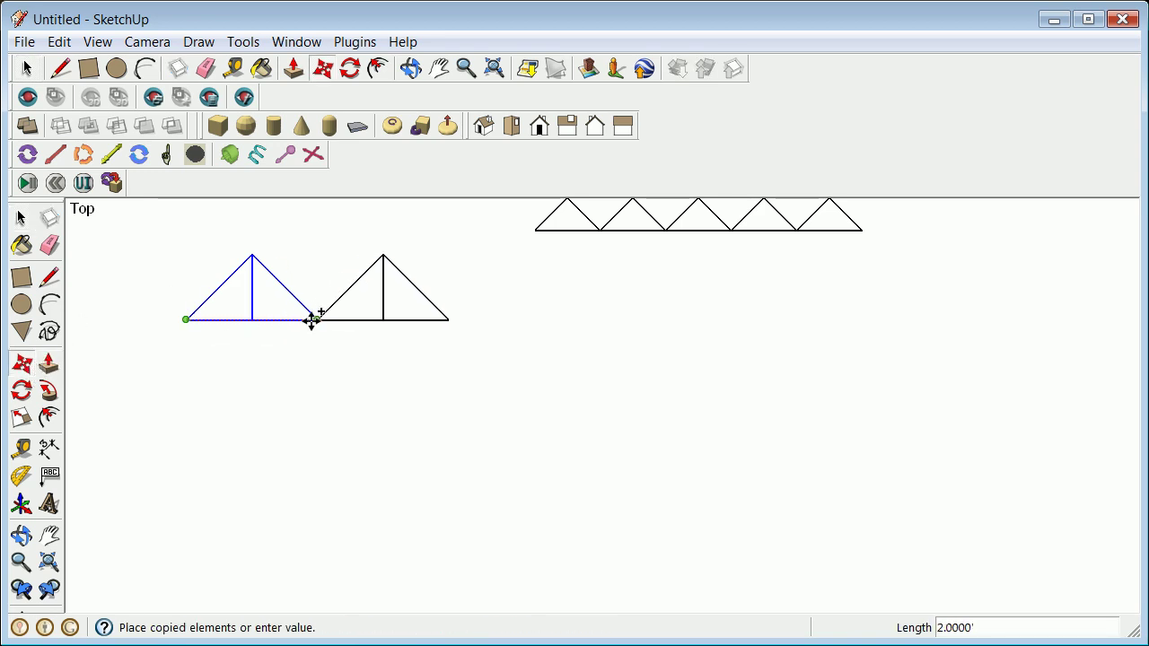
{"action": "left_click", "coordinate": [314, 319]}
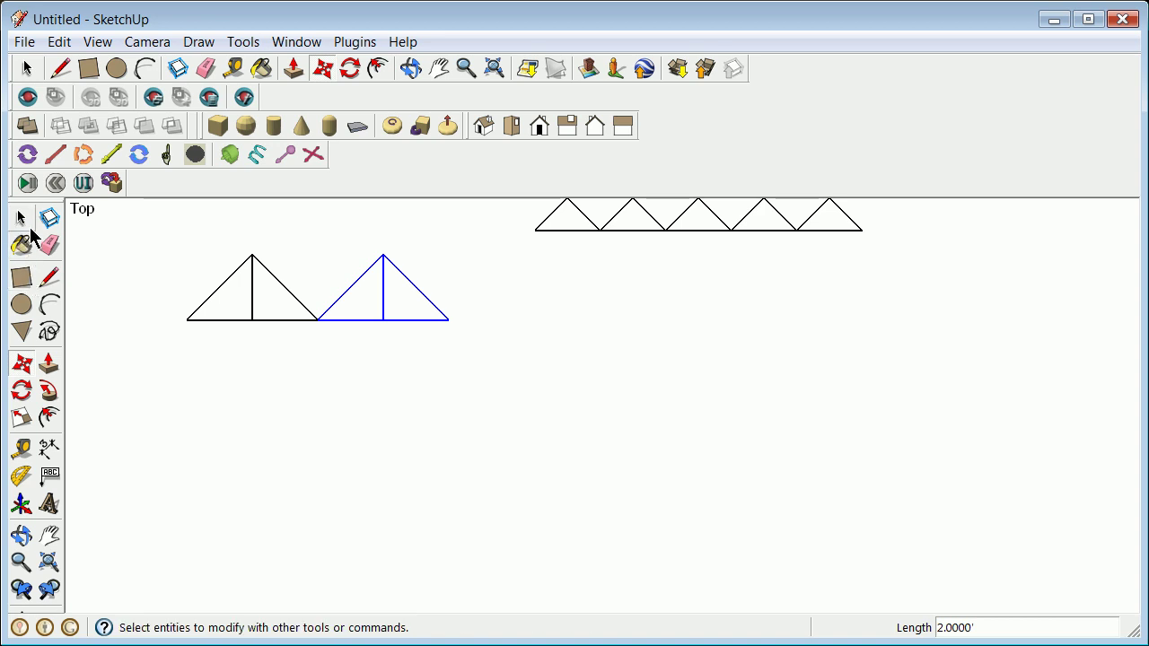
{"action": "left_click", "coordinate": [22, 218]}
{"action": "left_click", "coordinate": [256, 355]}
Draw a top chord between the two apexes and delete the resulting triangle face.
{"action": "left_click", "coordinate": [49, 280]}
{"action": "left_click", "coordinate": [251, 255]}
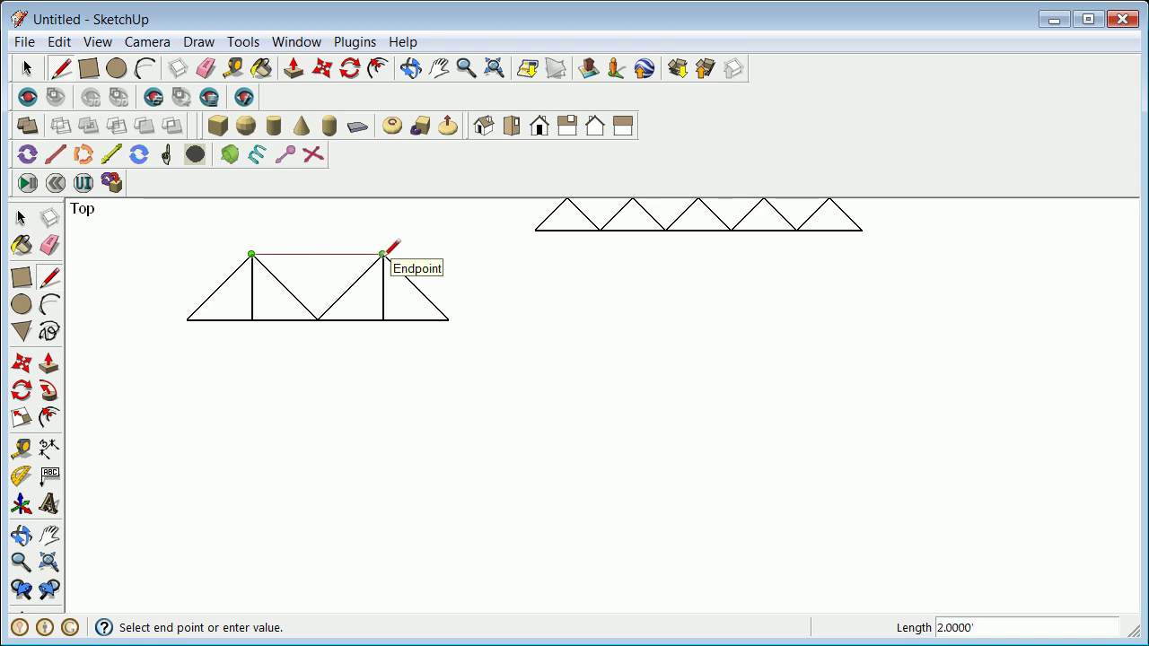
{"action": "left_click", "coordinate": [384, 255]}
{"action": "left_click", "coordinate": [23, 219]}
{"action": "left_click", "coordinate": [283, 273]}
{"action": "right_click", "coordinate": [312, 273]}
{"action": "left_click", "coordinate": [323, 311]}
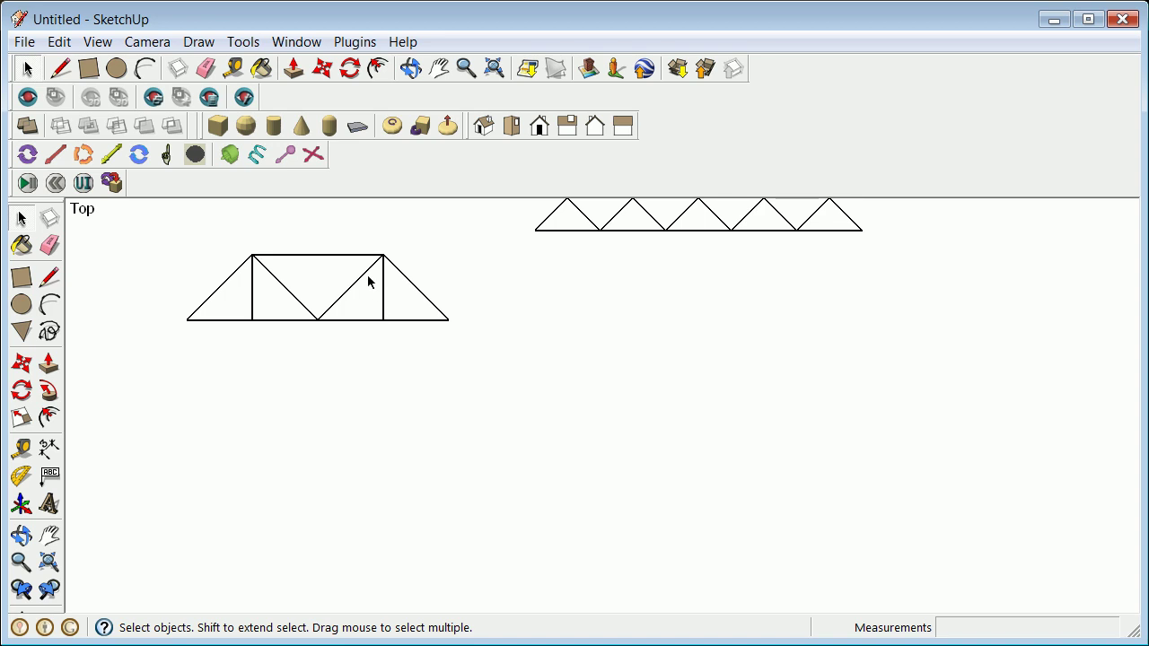
Copy the left vertical post to the middle bottom node, then select the whole flat-topped truss.
{"action": "left_click", "coordinate": [252, 292]}
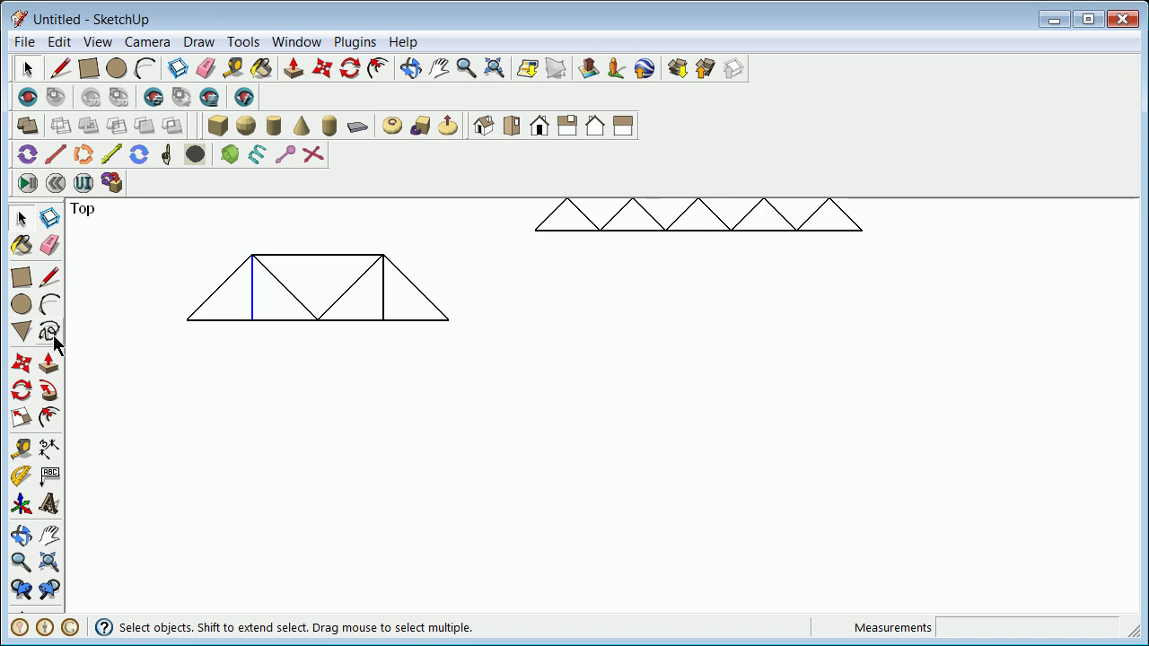
{"action": "left_click", "coordinate": [23, 363]}
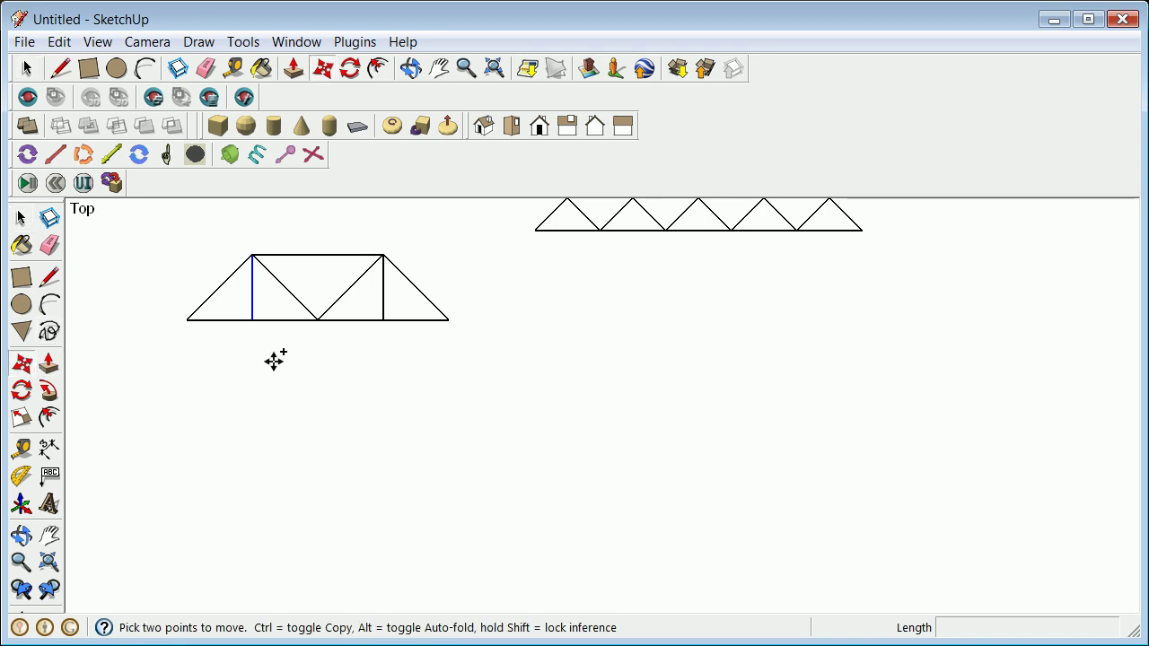
{"action": "left_click", "coordinate": [259, 319]}
{"action": "left_click", "coordinate": [260, 319]}
{"action": "left_click", "coordinate": [318, 320]}
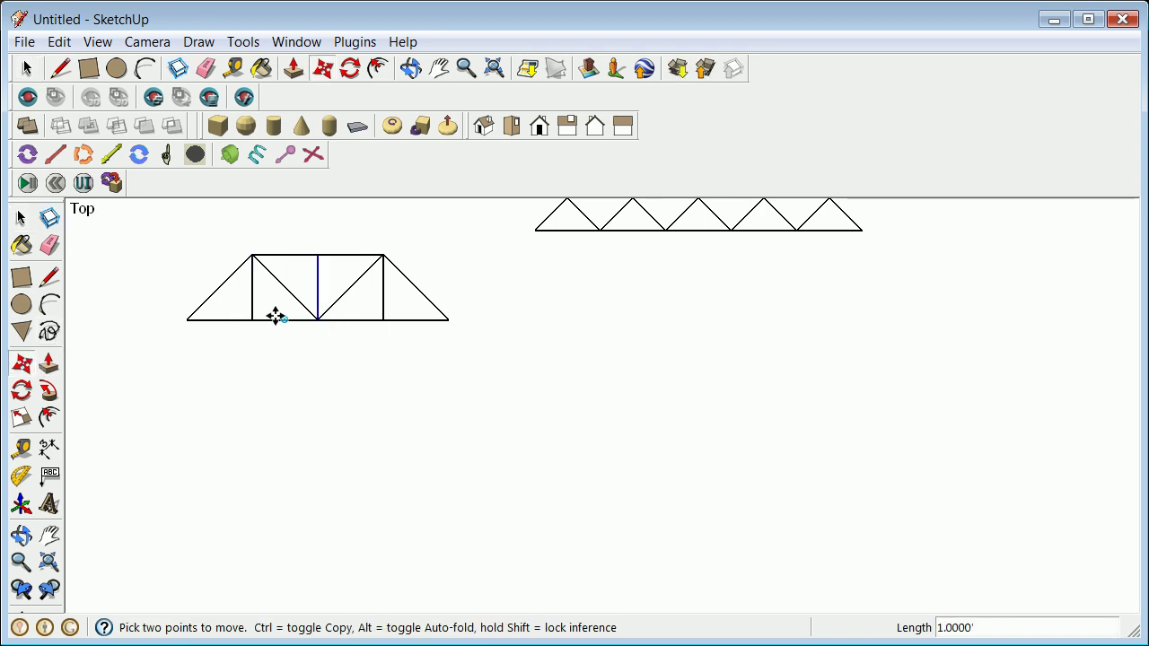
{"action": "left_click", "coordinate": [22, 220]}
{"action": "left_click", "coordinate": [23, 220]}
{"action": "left_click", "coordinate": [188, 309]}
{"action": "left_click_drag", "start_coordinate": [165, 246], "coordinate": [478, 387]}
{"action": "key", "text": "ctrl+t"}
{"action": "mouse_move", "coordinate": [173, 235]}
{"action": "left_mouse_down"}
{"action": "mouse_move", "coordinate": [443, 362]}
{"action": "mouse_move", "coordinate": [424, 363]}
{"action": "left_mouse_up"}
Make the flat-topped truss a component named truss3, with axes at its lower-left base corner.
{"action": "right_click", "coordinate": [301, 324]}
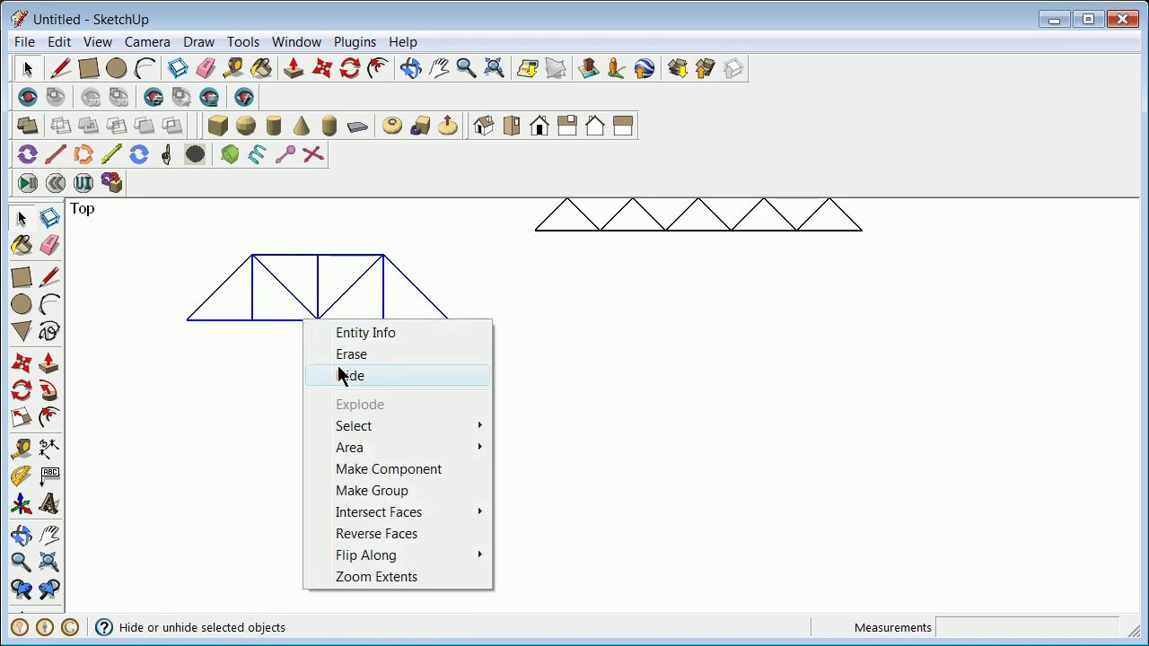
{"action": "left_click", "coordinate": [388, 469]}
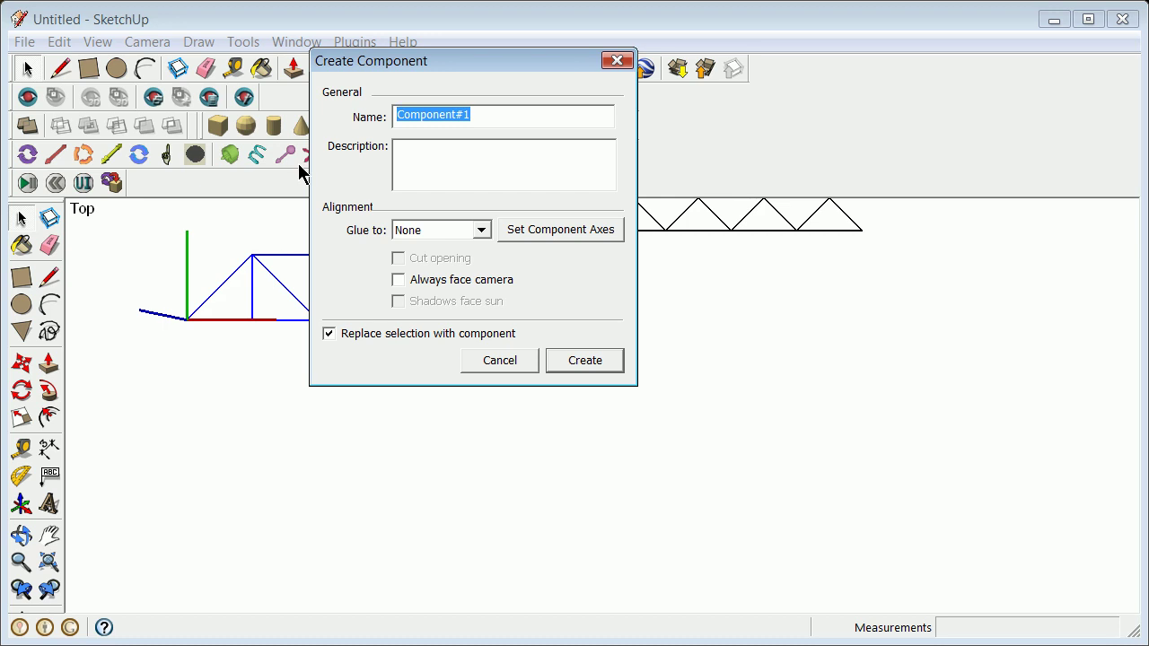
{"action": "type", "text": "truss3"}
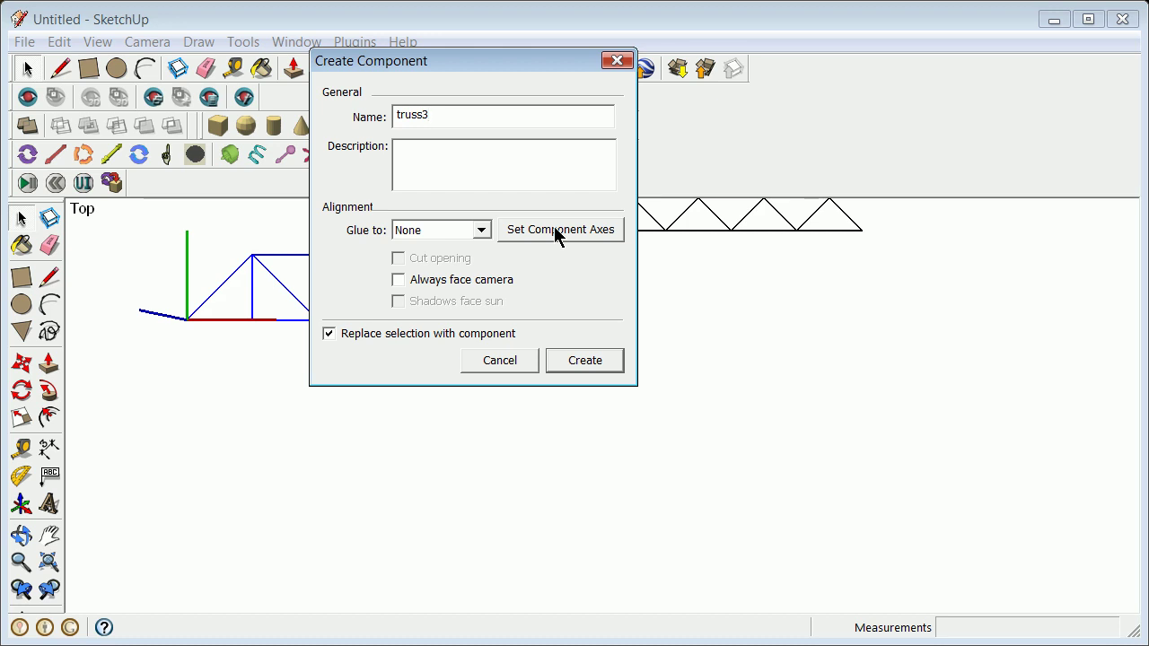
{"action": "left_click", "coordinate": [554, 229]}
{"action": "left_click", "coordinate": [188, 320]}
{"action": "left_click", "coordinate": [232, 320]}
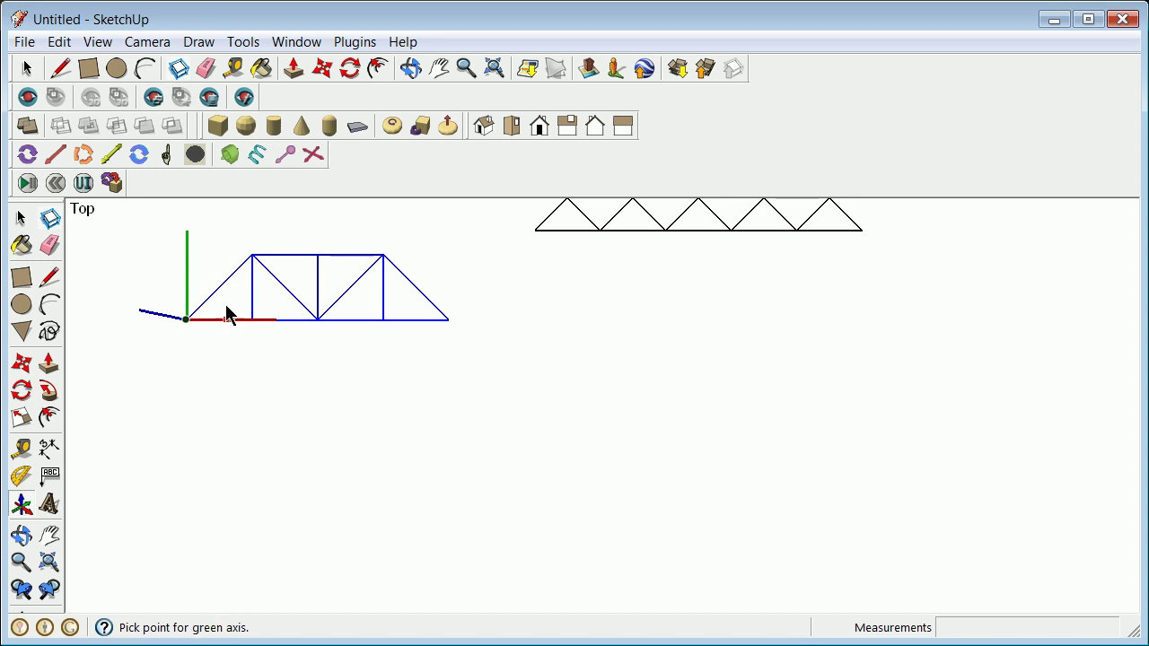
{"action": "left_click", "coordinate": [188, 257]}
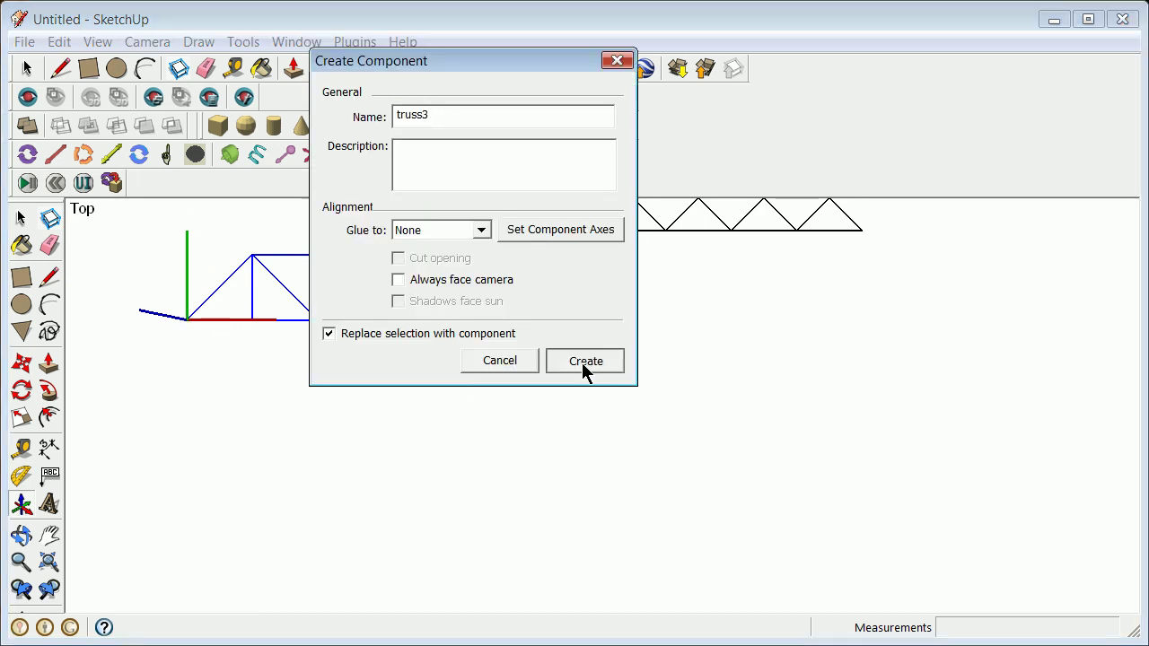
{"action": "left_click", "coordinate": [582, 363]}
{"action": "left_click", "coordinate": [268, 388]}
{"action": "scroll", "coordinate": [270, 381], "scroll_direction": "down", "scroll_amount": 3}
{"action": "left_click", "coordinate": [259, 352]}
Move truss3 along the red axis so it lines up beneath the other two trusses.
{"action": "left_click", "coordinate": [22, 362]}
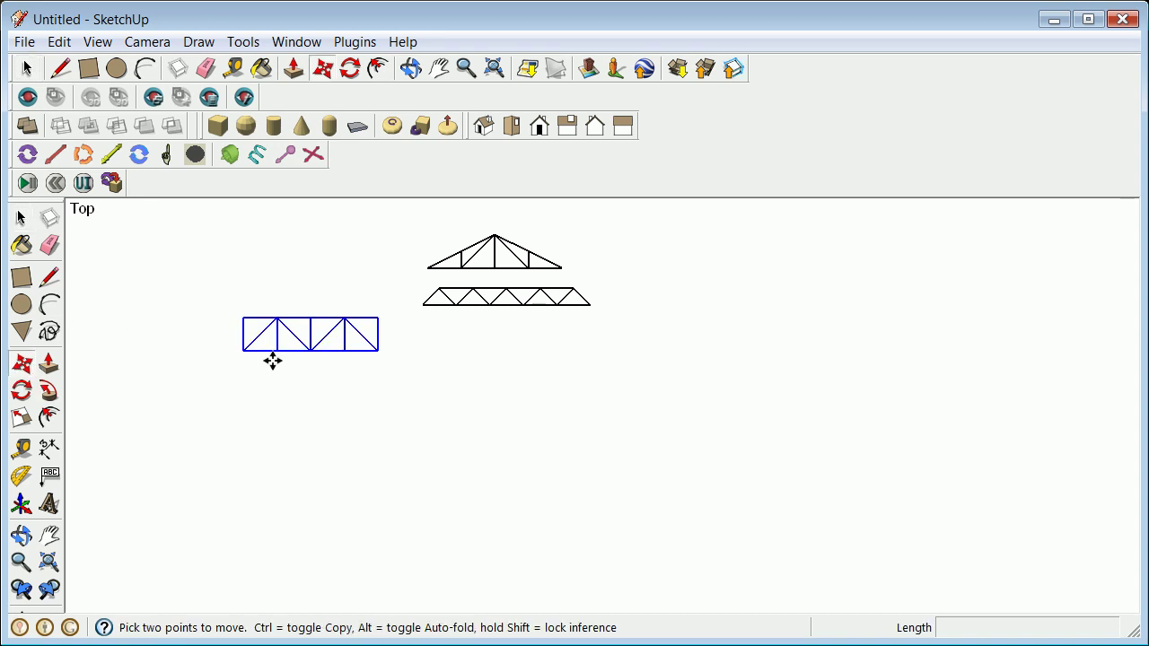
{"action": "left_click", "coordinate": [249, 352]}
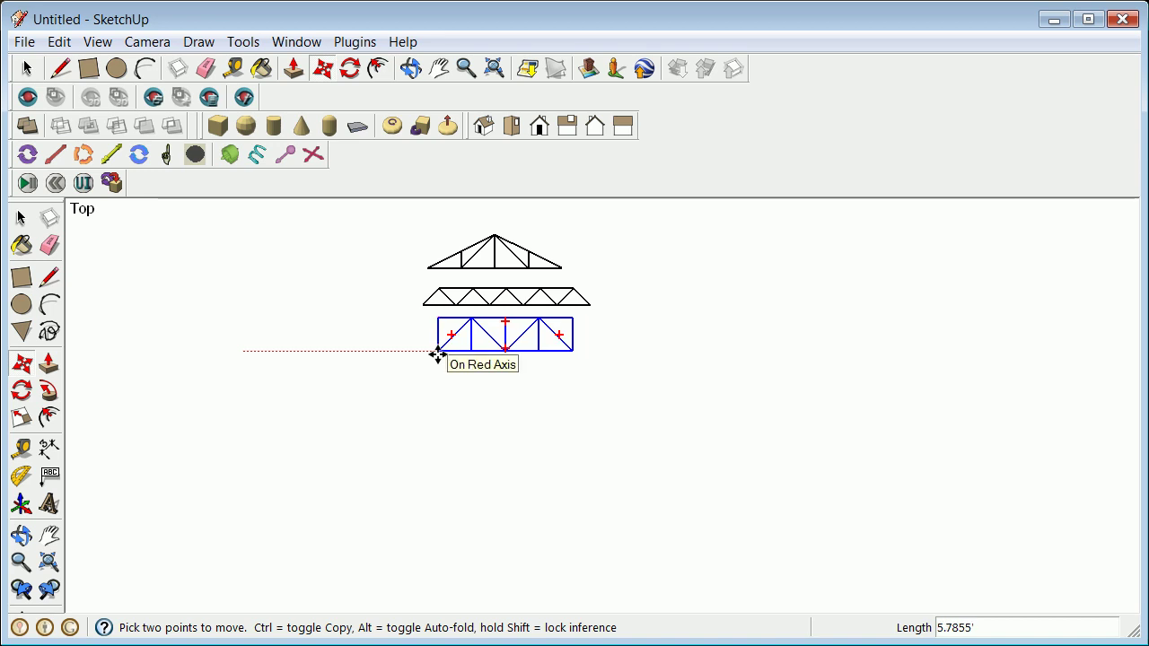
{"action": "left_click", "coordinate": [437, 351]}
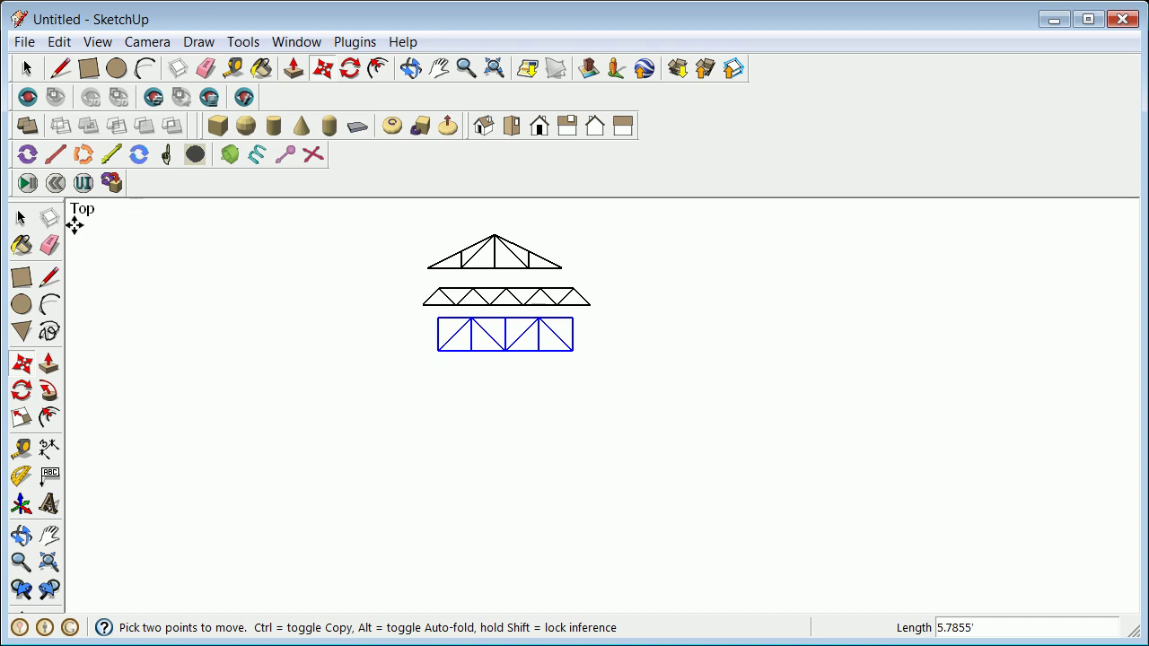
{"action": "left_click", "coordinate": [21, 221]}
{"action": "left_click", "coordinate": [22, 223]}
Copy the flat truss down to the bottom of the stack.
{"action": "left_click", "coordinate": [503, 296]}
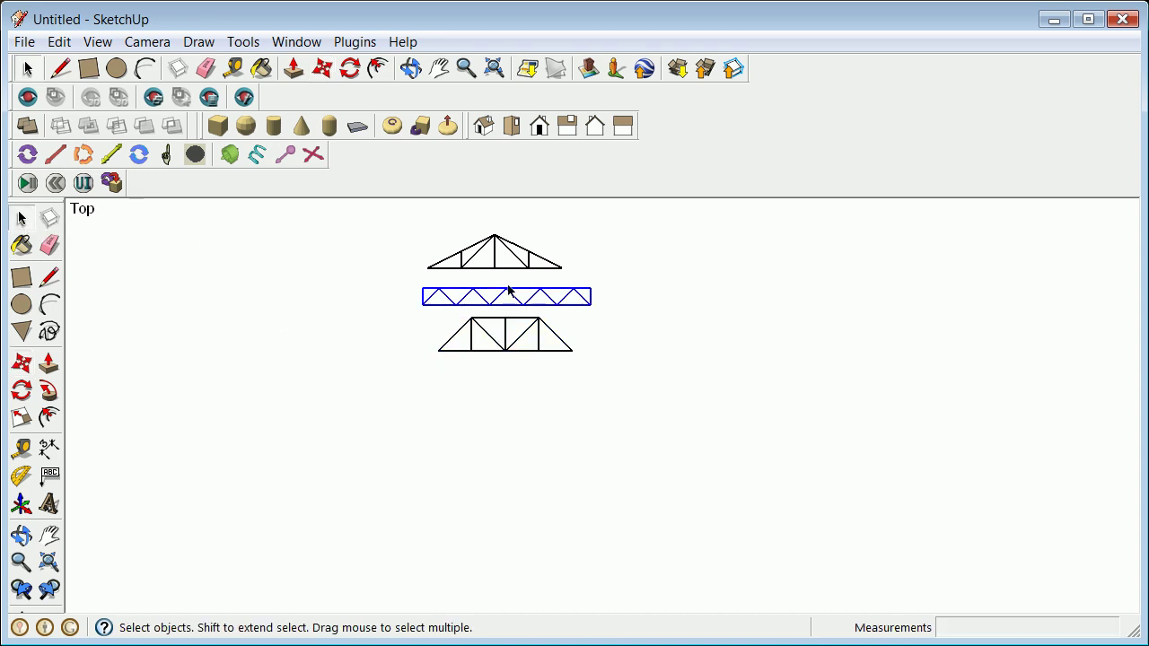
{"action": "left_click", "coordinate": [22, 363]}
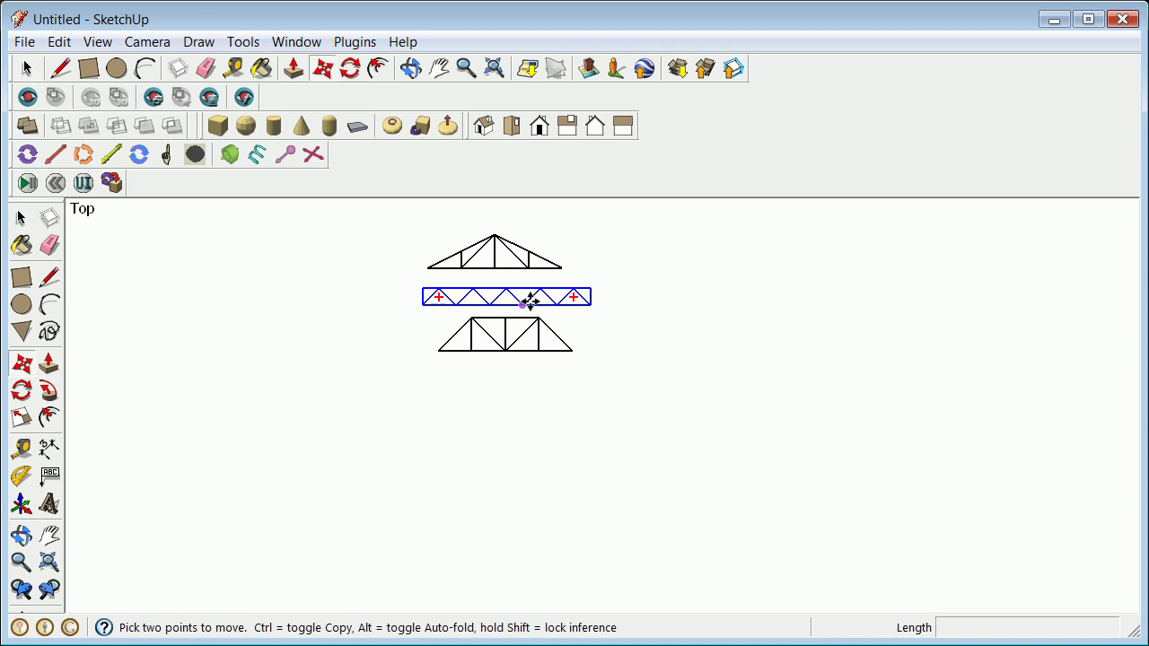
{"action": "left_click", "coordinate": [424, 302]}
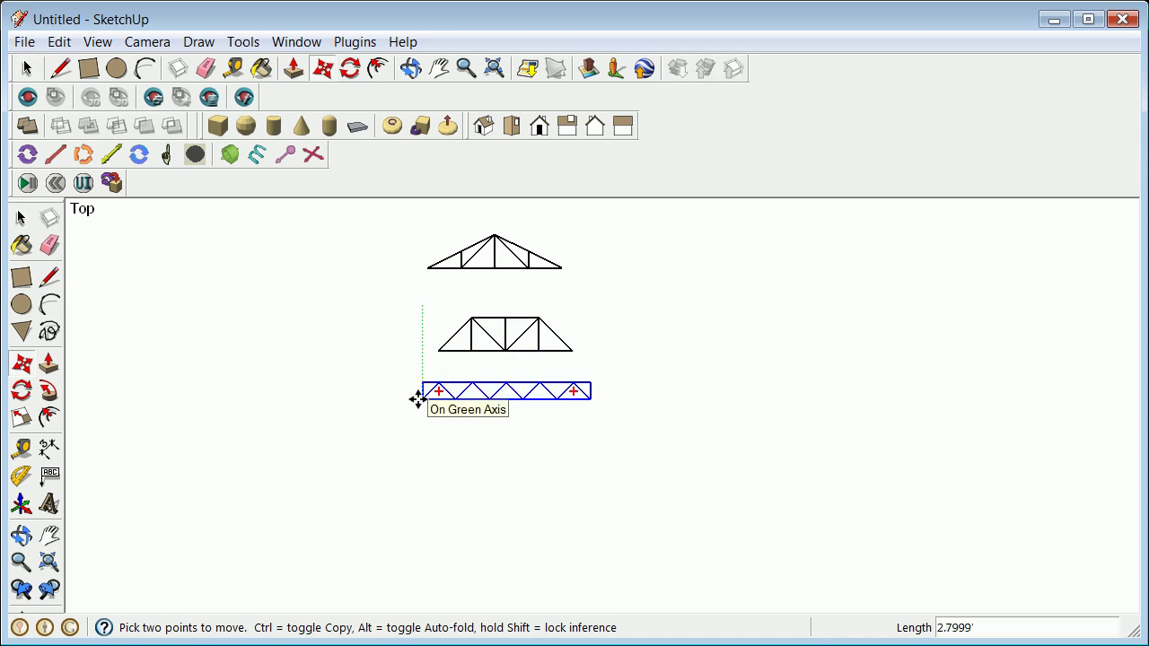
{"action": "key", "text": "ctrl"}
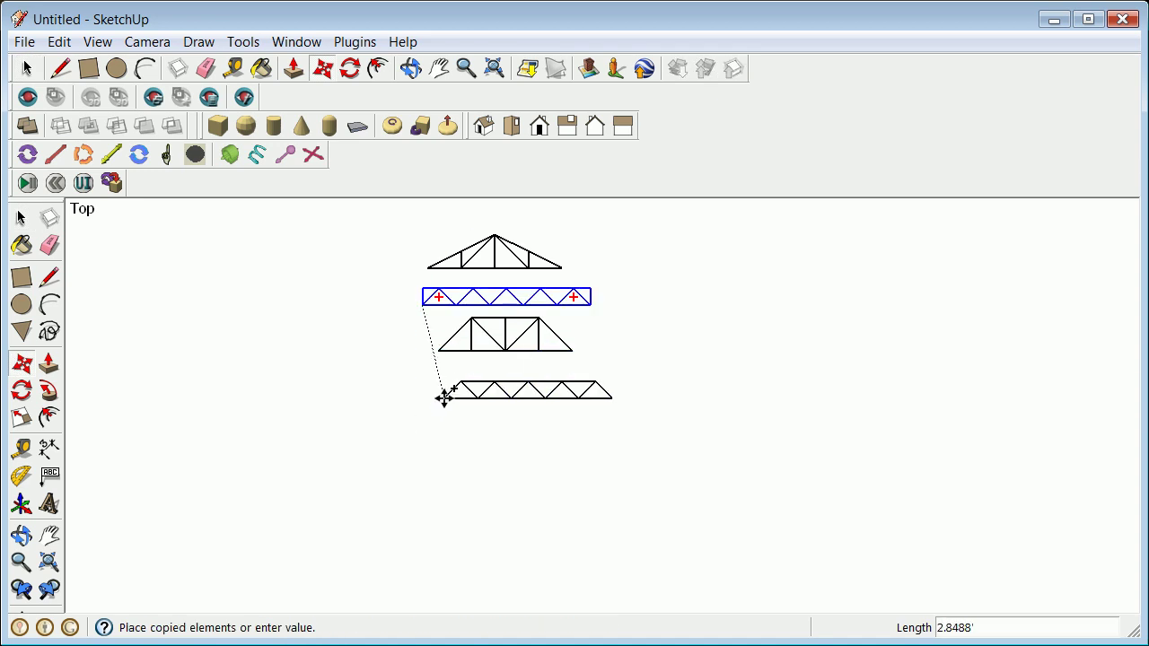
{"action": "left_click", "coordinate": [423, 389]}
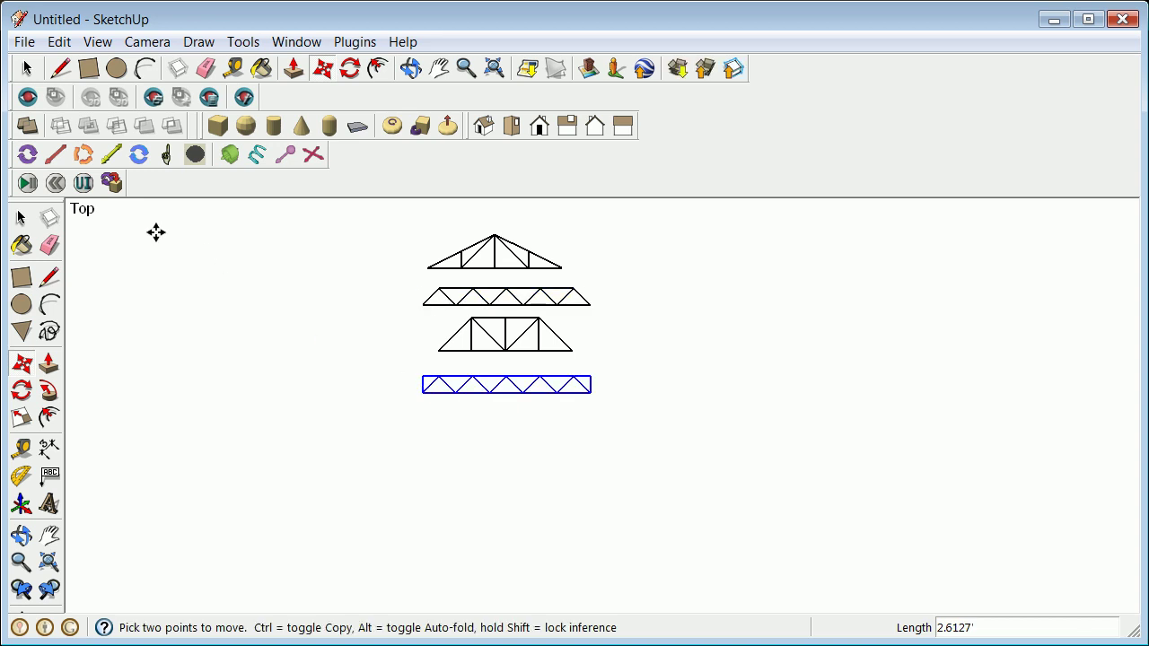
{"action": "left_click", "coordinate": [27, 224]}
{"action": "scroll", "coordinate": [544, 379], "scroll_direction": "up", "scroll_amount": 2}
Explode the copied bottom truss component into loose geometry.
{"action": "scroll", "coordinate": [544, 380], "scroll_direction": "up", "scroll_amount": 2}
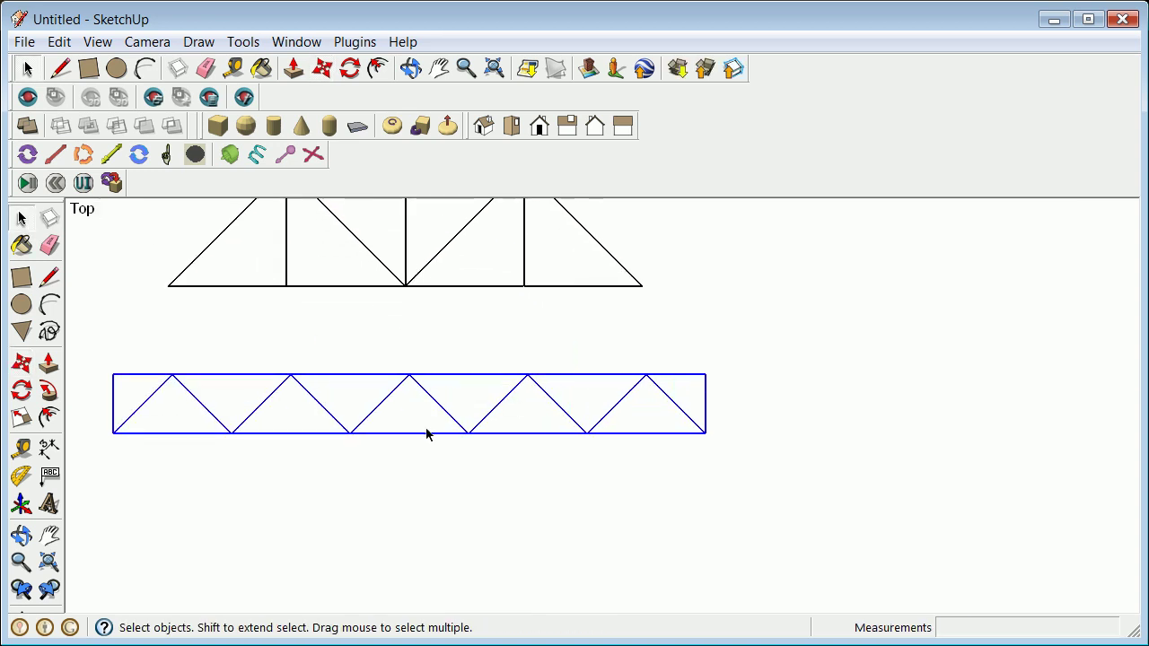
{"action": "right_click", "coordinate": [416, 435]}
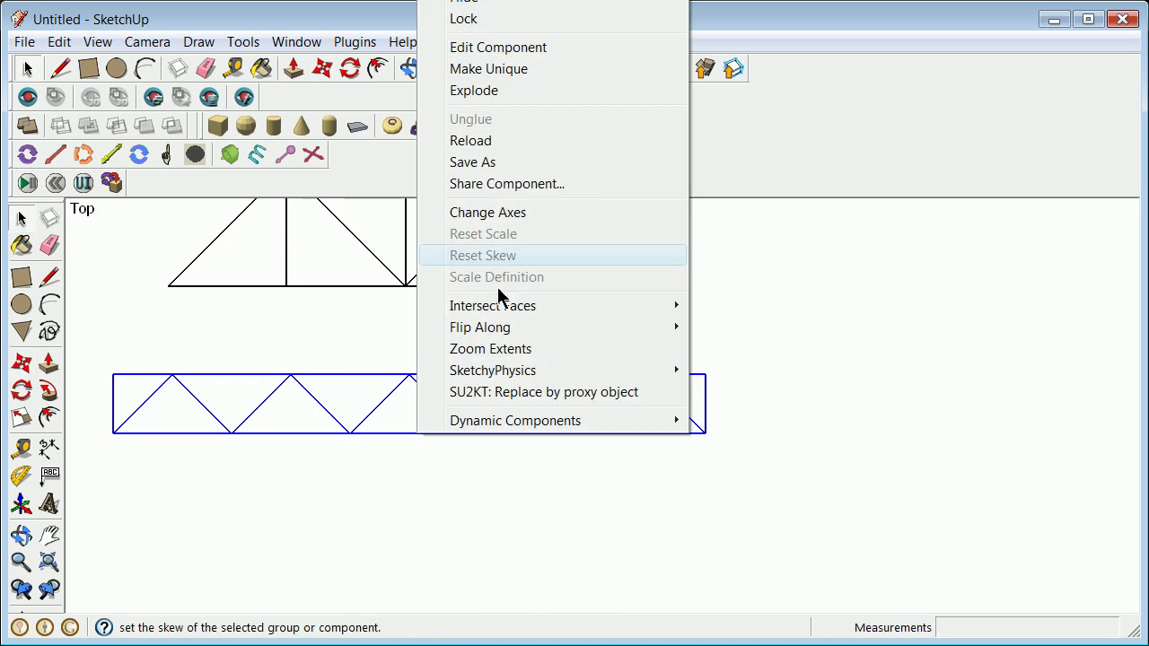
{"action": "left_click", "coordinate": [472, 90]}
{"action": "left_click", "coordinate": [456, 403]}
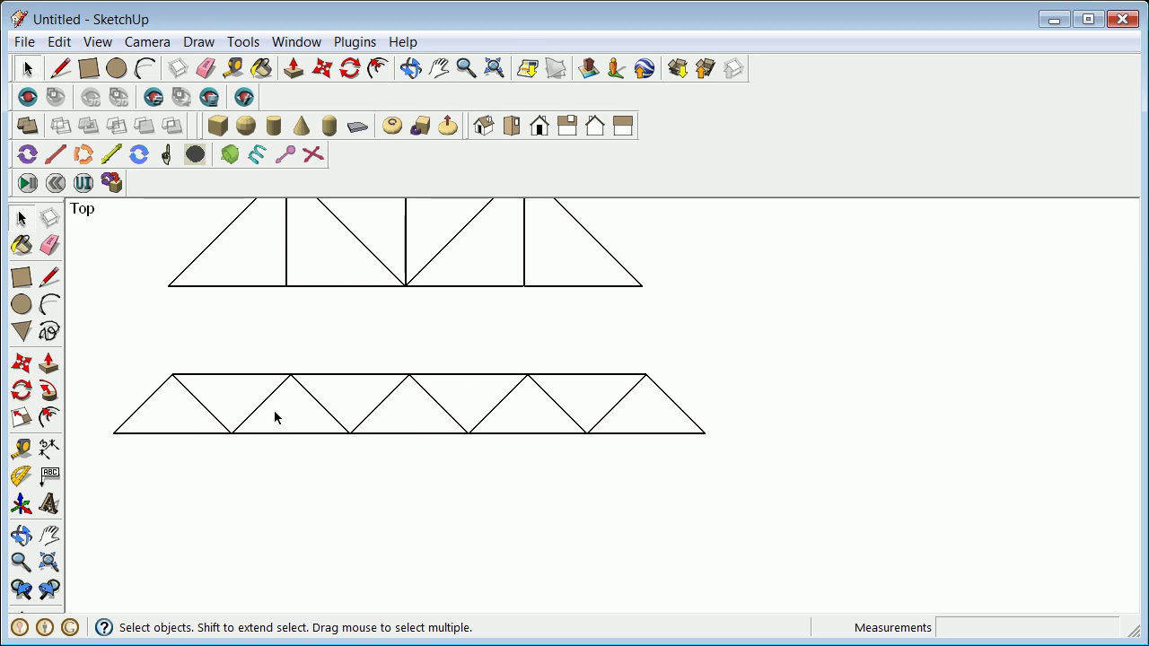
Erase the right-hand three panels of the bottom truss.
{"action": "left_click_drag", "start_coordinate": [678, 358], "coordinate": [490, 425]}
{"action": "left_click", "coordinate": [488, 426]}
{"action": "left_click_drag", "start_coordinate": [473, 434], "coordinate": [488, 429]}
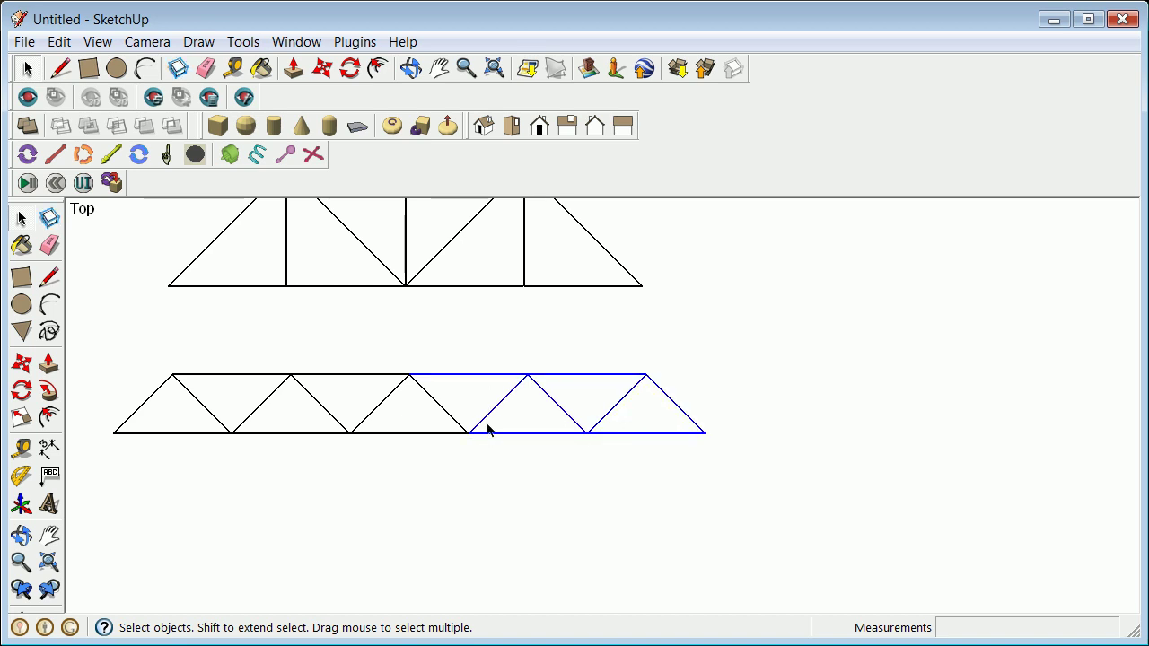
{"action": "right_click", "coordinate": [488, 423]}
{"action": "left_click", "coordinate": [528, 456]}
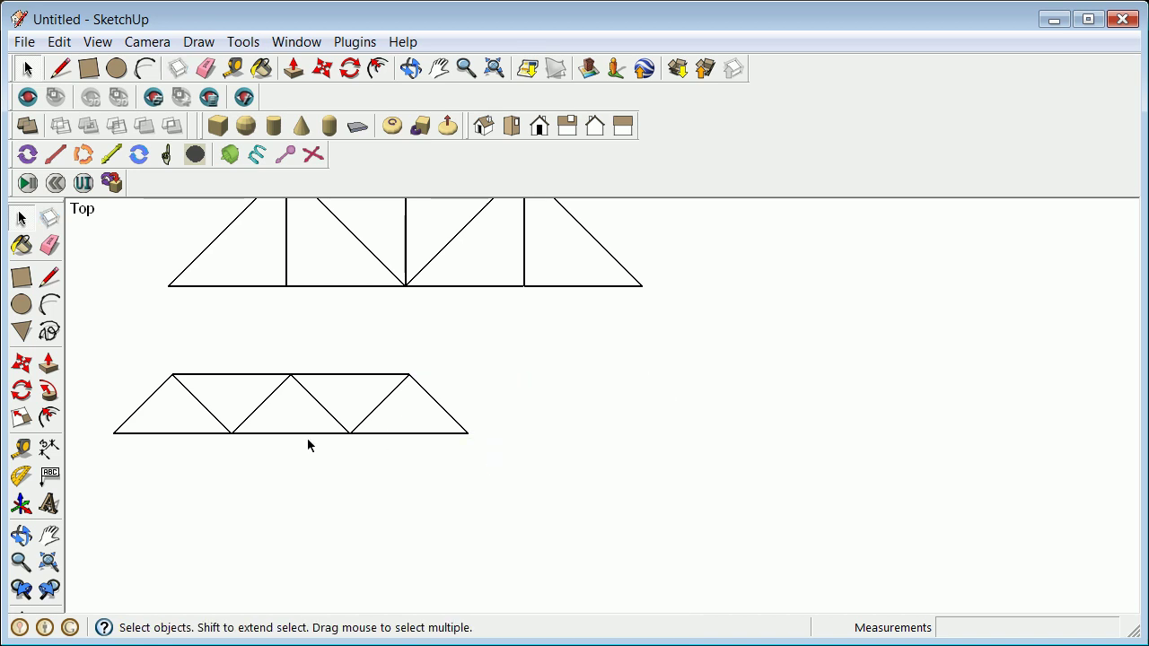
Draw a vertical member at the first top corner and erase the unwanted triangle faces.
{"action": "left_click", "coordinate": [245, 425]}
{"action": "left_click", "coordinate": [109, 348]}
{"action": "left_click", "coordinate": [48, 280]}
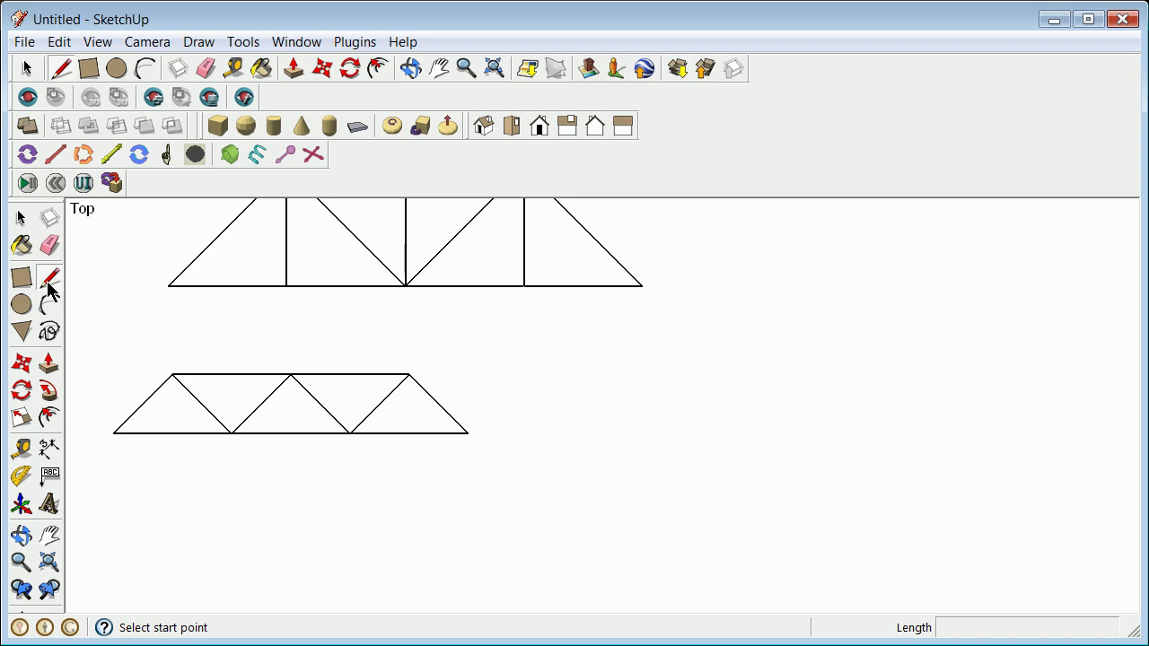
{"action": "left_click", "coordinate": [173, 374]}
{"action": "left_click", "coordinate": [173, 432]}
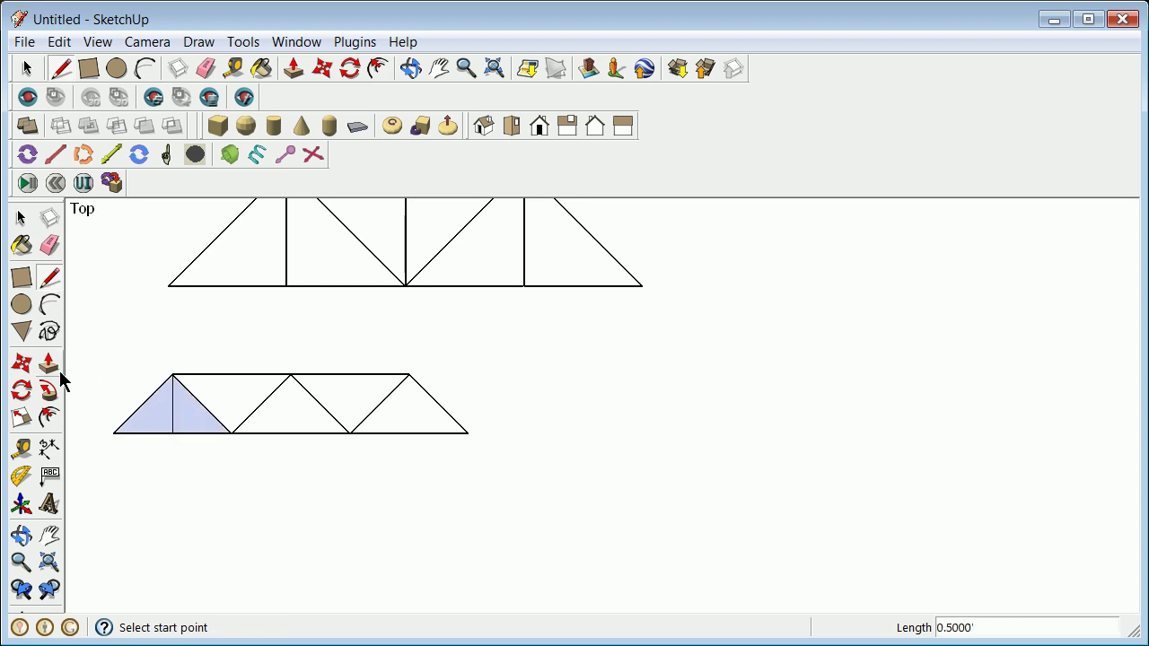
{"action": "left_click", "coordinate": [21, 218]}
{"action": "left_click", "coordinate": [168, 418]}
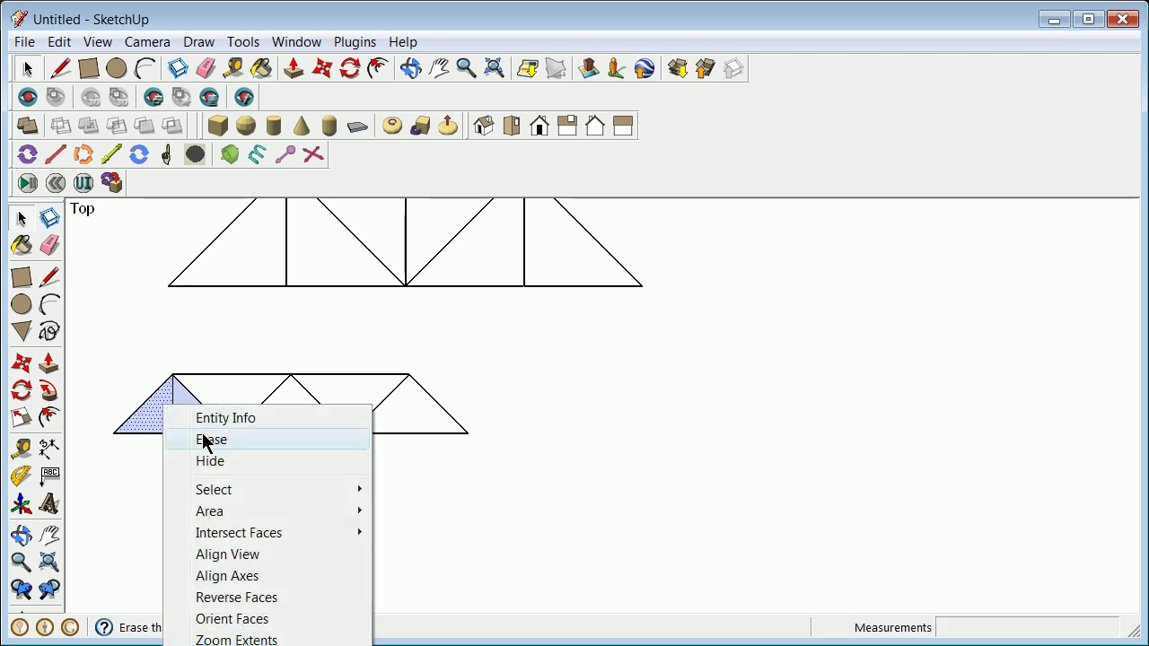
{"action": "left_click", "coordinate": [200, 441]}
{"action": "left_click", "coordinate": [190, 420]}
{"action": "right_click", "coordinate": [191, 418]}
{"action": "left_click", "coordinate": [222, 454]}
Copy the vertical so it also stands under the middle and right top corners.
{"action": "left_click", "coordinate": [172, 415]}
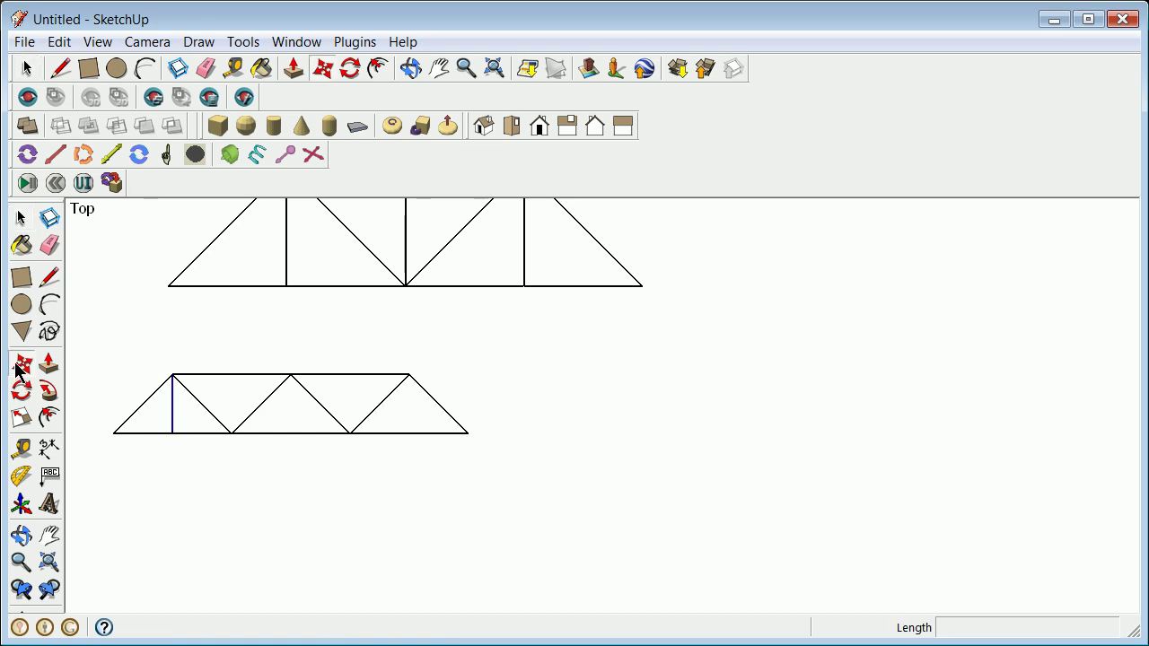
{"action": "left_click", "coordinate": [18, 368]}
{"action": "left_click", "coordinate": [172, 374]}
{"action": "key", "text": "ctrl"}
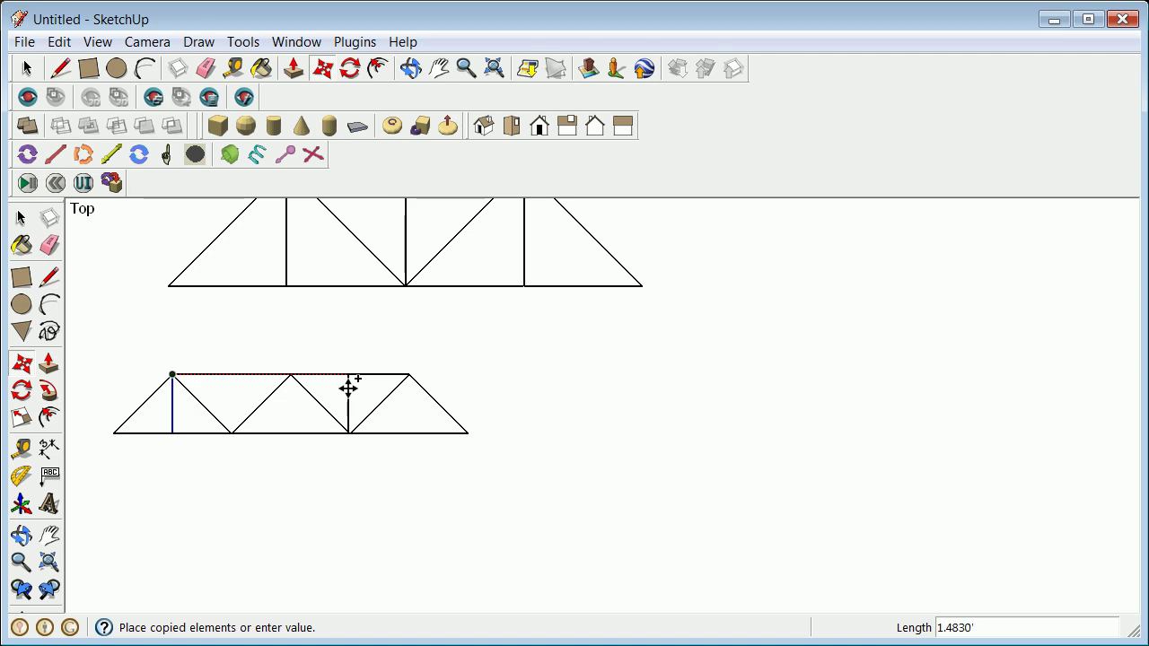
{"action": "left_click", "coordinate": [291, 376]}
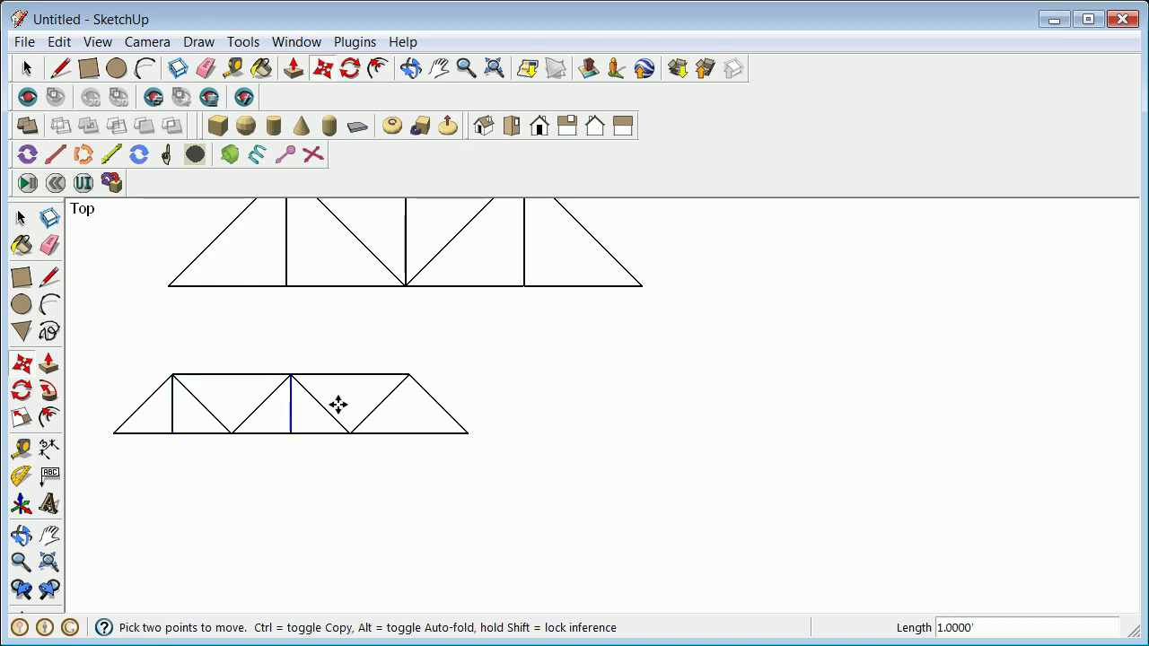
{"action": "left_click", "coordinate": [290, 376]}
{"action": "key", "text": "ctrl"}
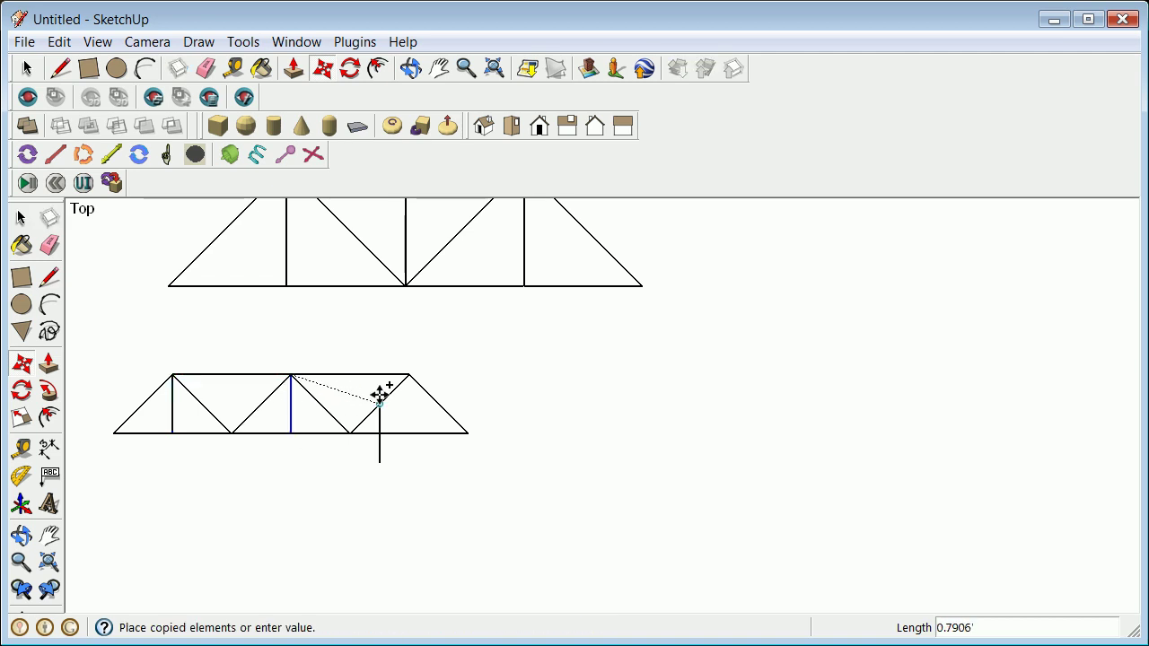
{"action": "left_click", "coordinate": [409, 375]}
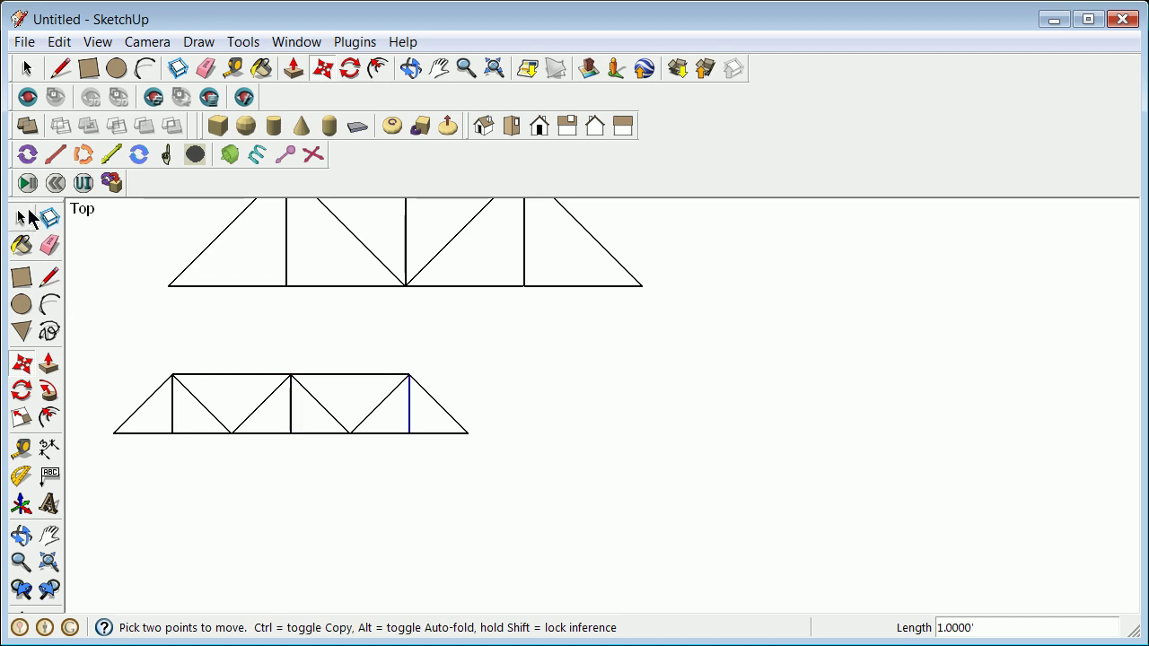
{"action": "left_click", "coordinate": [27, 219]}
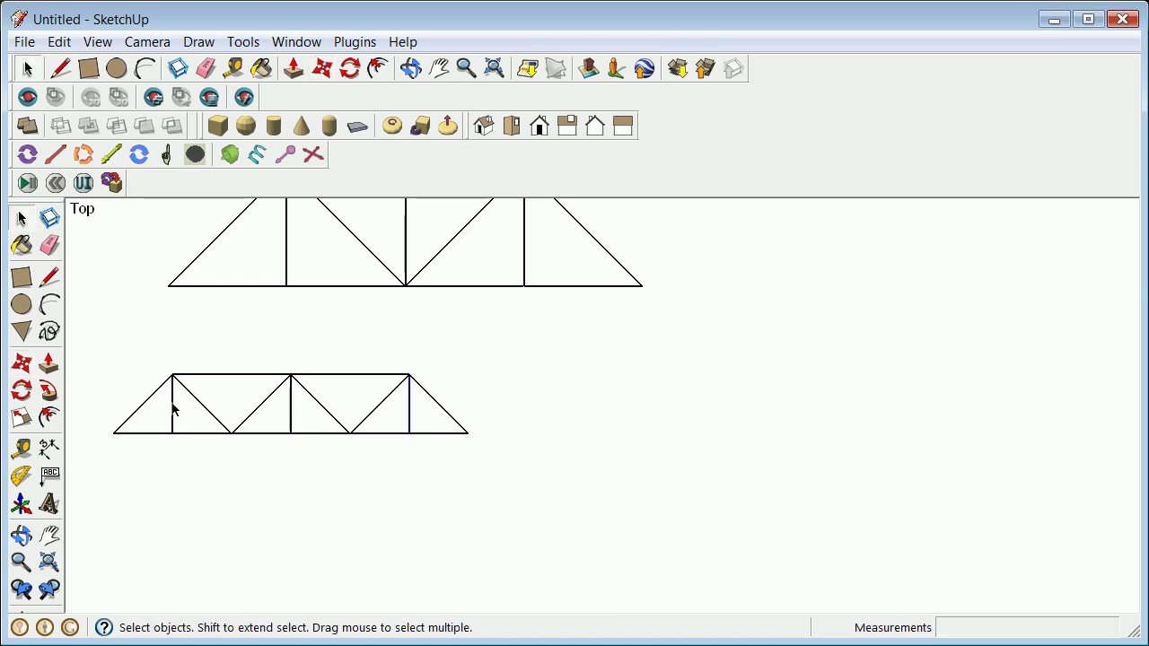
Copy verticals to the two remaining bottom panel points at 0.5' spacing.
{"action": "left_click", "coordinate": [22, 362]}
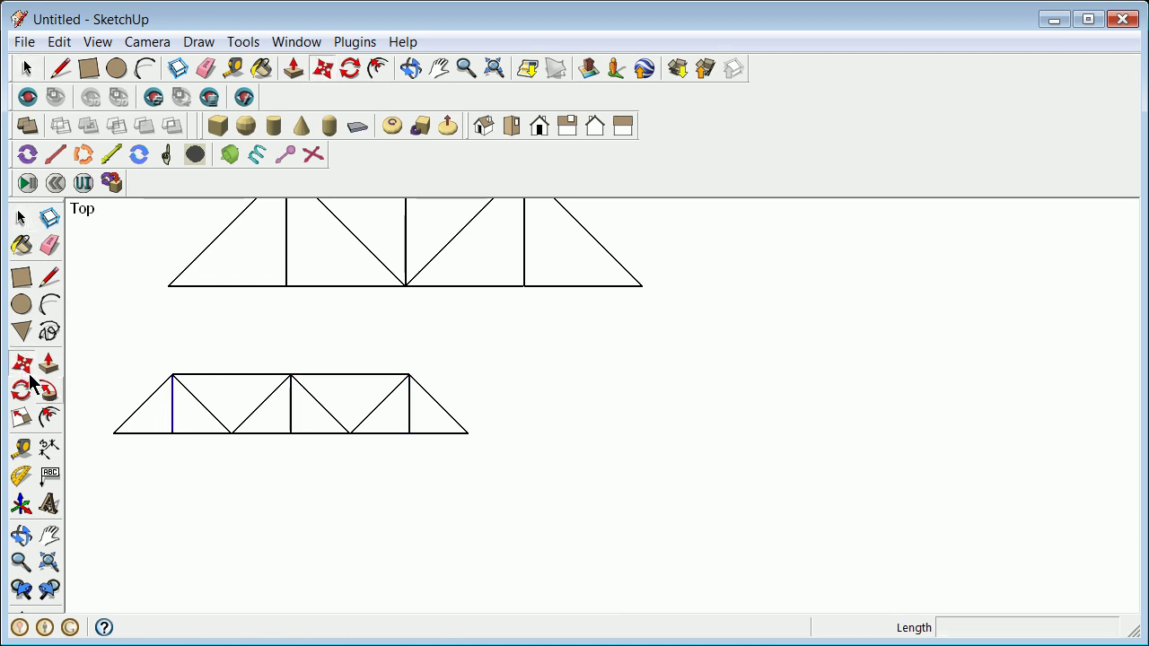
{"action": "left_click", "coordinate": [172, 433]}
{"action": "key", "text": "ctrl"}
{"action": "left_click", "coordinate": [232, 433]}
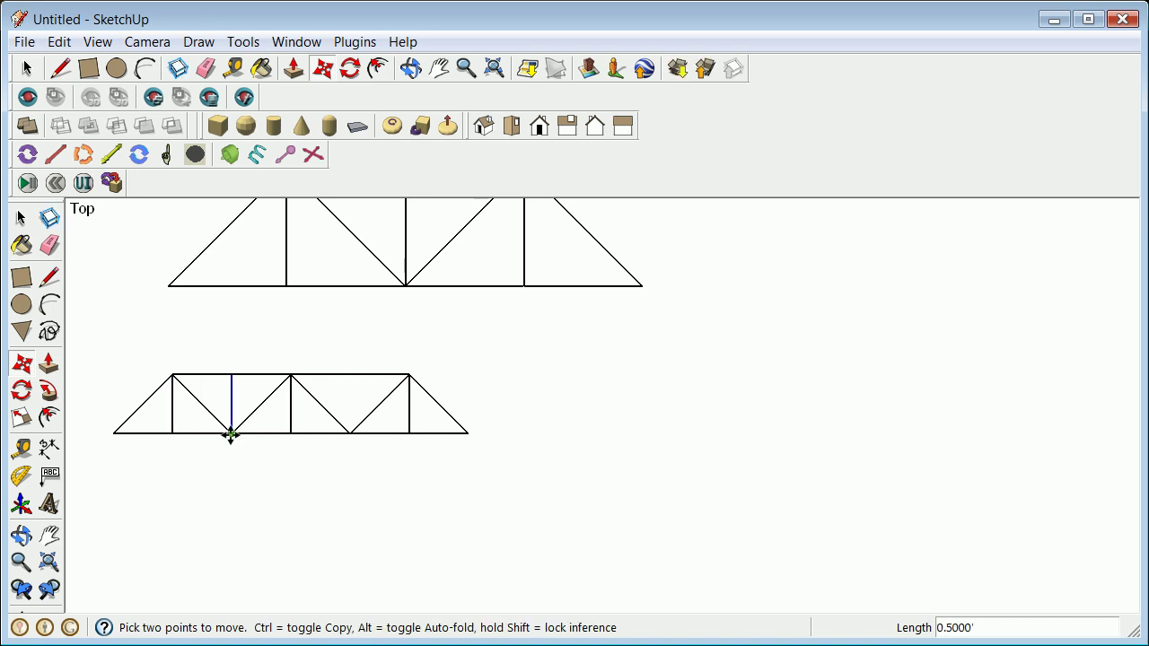
{"action": "left_click", "coordinate": [232, 434]}
{"action": "key", "text": "ctrl"}
{"action": "left_click", "coordinate": [351, 434]}
{"action": "left_click", "coordinate": [21, 218]}
{"action": "left_click", "coordinate": [116, 344]}
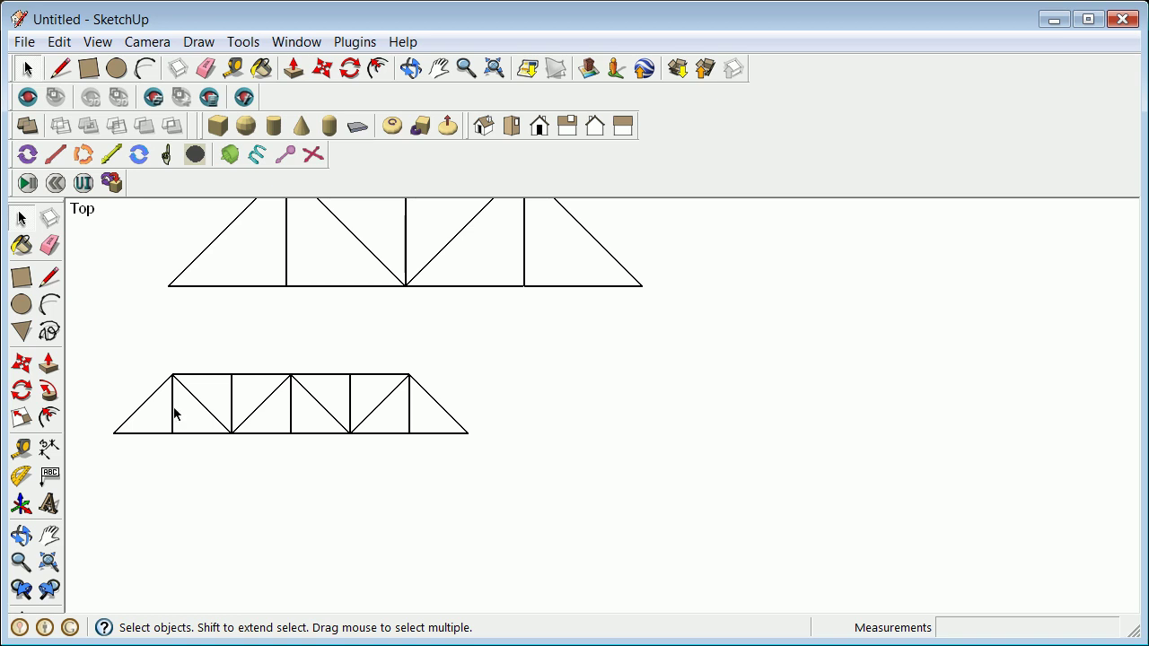
Scale the bottom truss by a factor of 2, then reselect the whole truss.
{"action": "scroll", "coordinate": [187, 460], "scroll_direction": "down", "scroll_amount": 2}
{"action": "scroll", "coordinate": [188, 461], "scroll_direction": "down", "scroll_amount": 1}
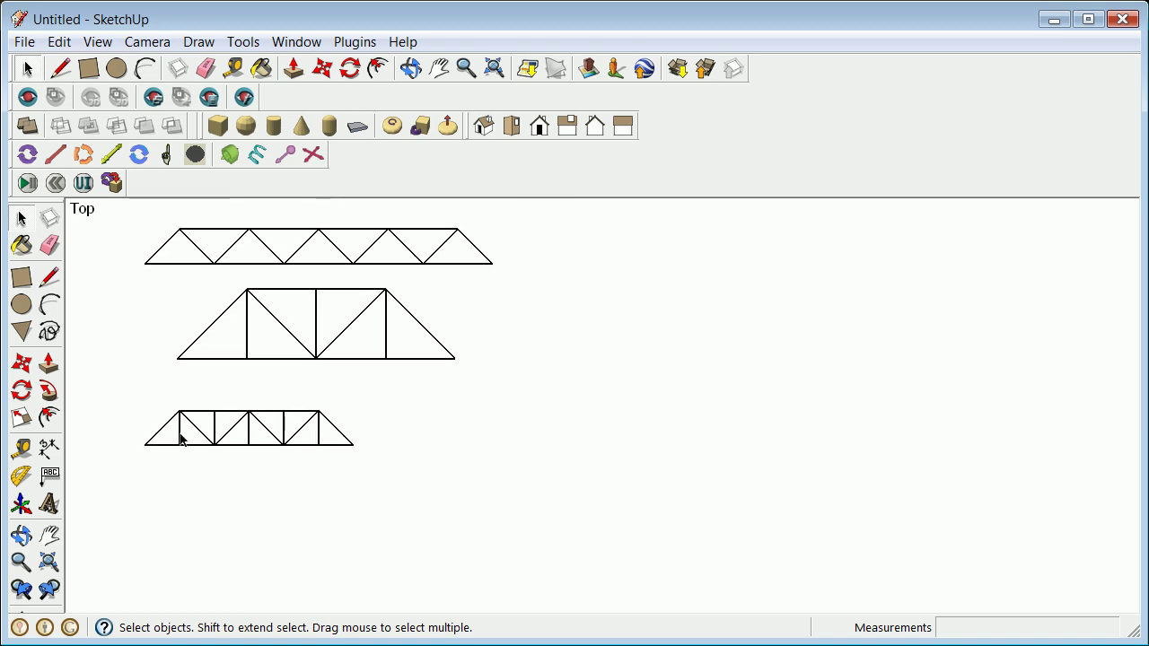
{"action": "left_click_drag", "start_coordinate": [132, 392], "coordinate": [372, 492]}
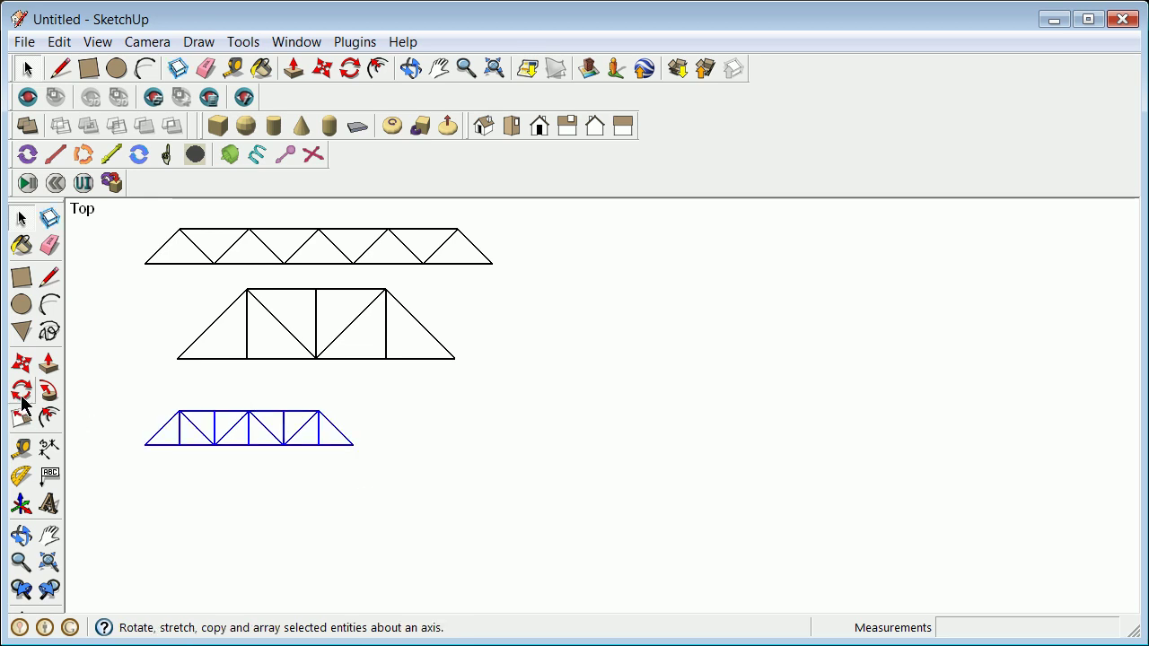
{"action": "left_click", "coordinate": [22, 419]}
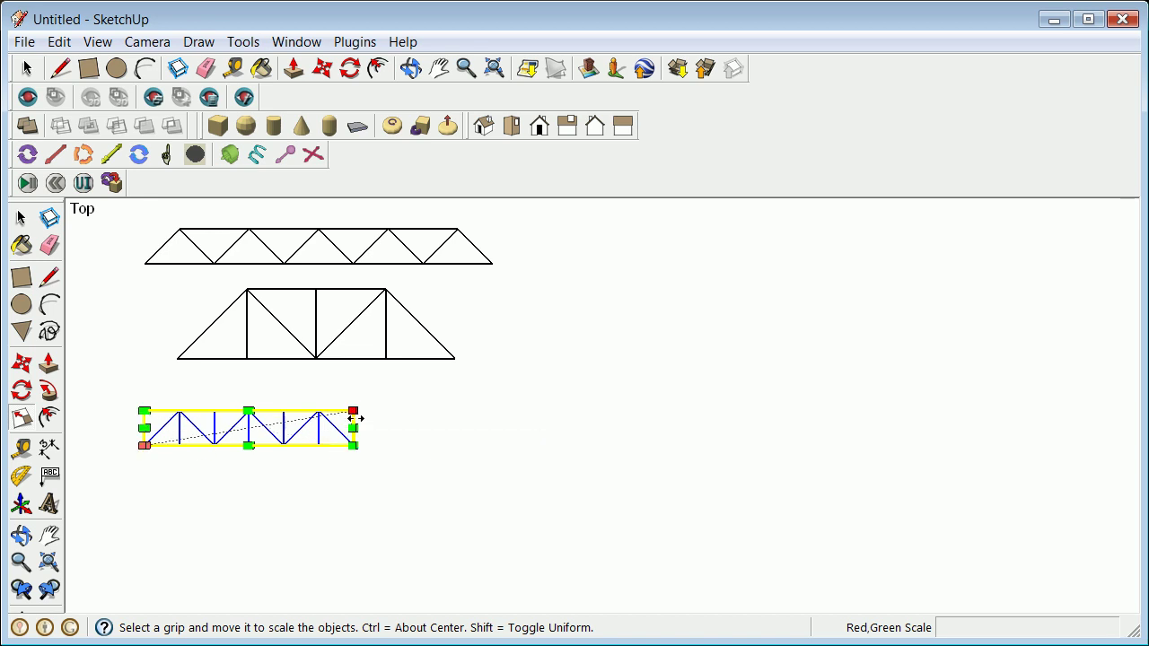
{"action": "left_click_drag", "start_coordinate": [353, 408], "coordinate": [365, 408]}
{"action": "type", "text": "2"}
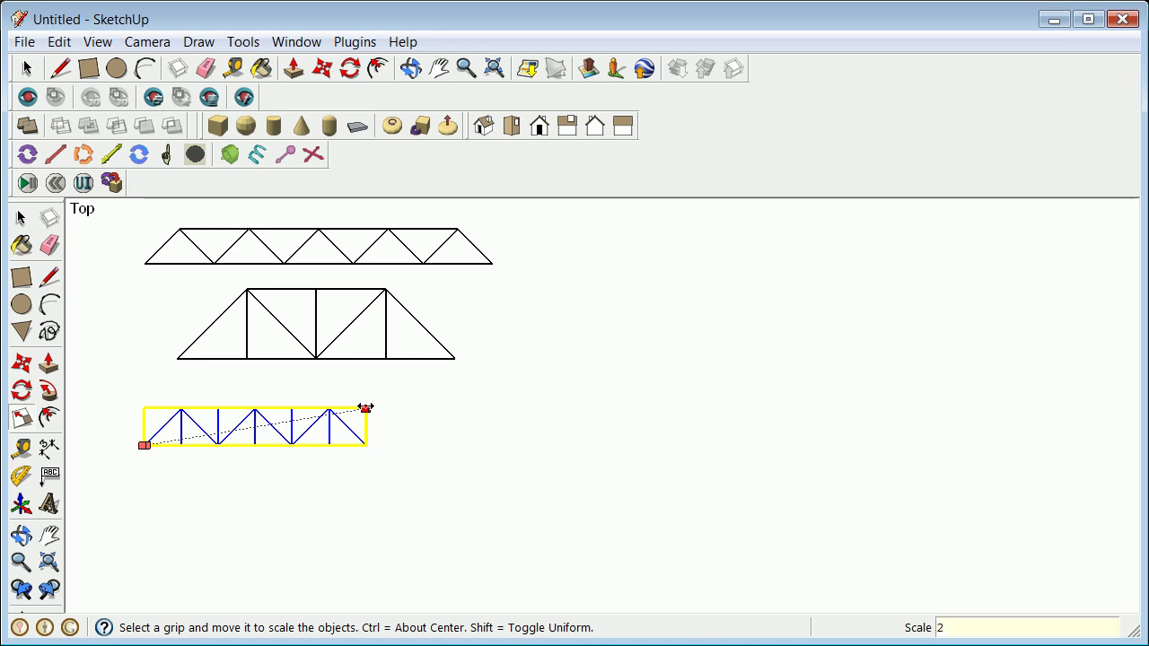
{"action": "key", "text": "Return"}
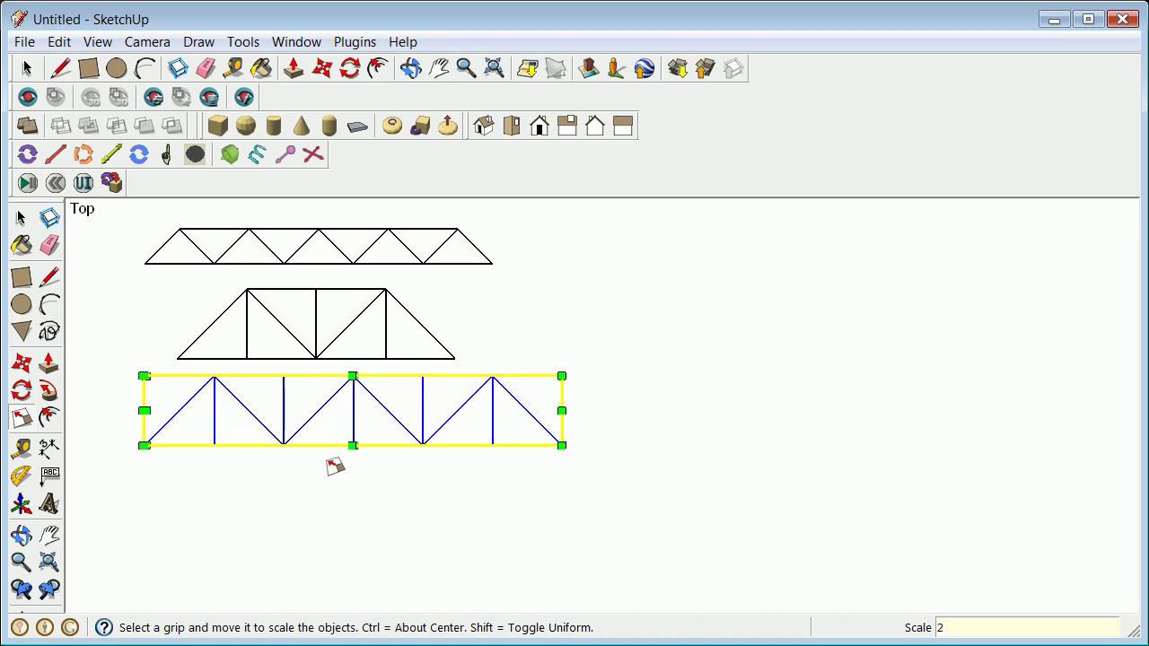
{"action": "left_click", "coordinate": [21, 219]}
{"action": "left_click", "coordinate": [157, 395]}
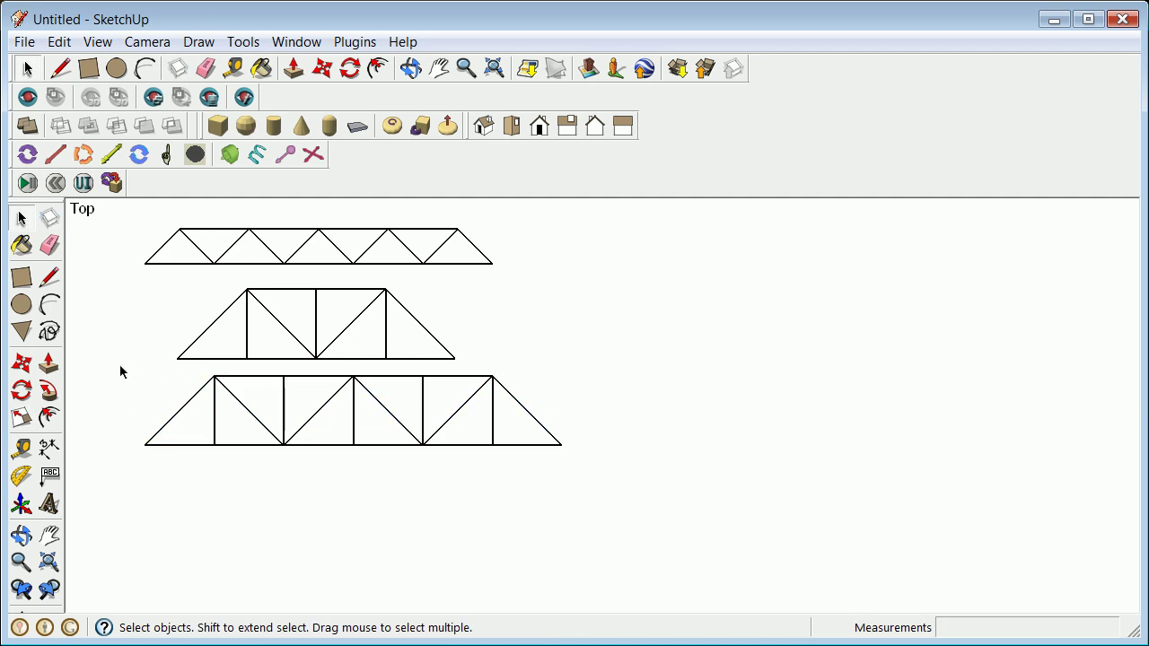
{"action": "left_click_drag", "start_coordinate": [112, 365], "coordinate": [614, 514]}
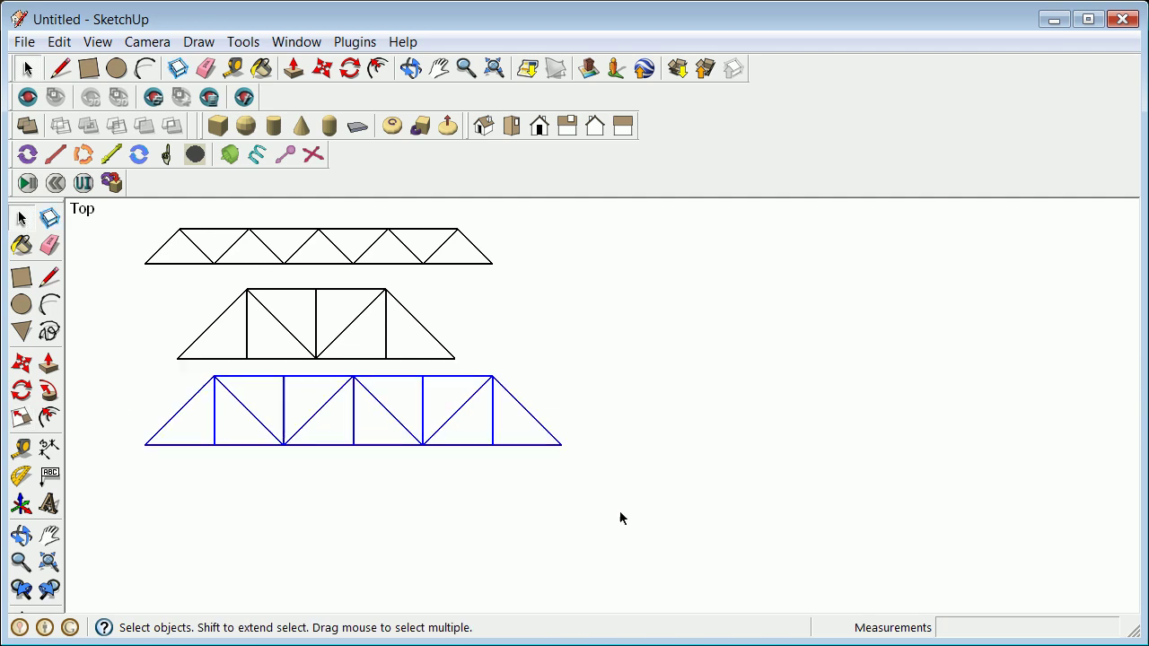
Make the enlarged bottom truss a component named truss4, with axes at its left base corner.
{"action": "right_click", "coordinate": [165, 449]}
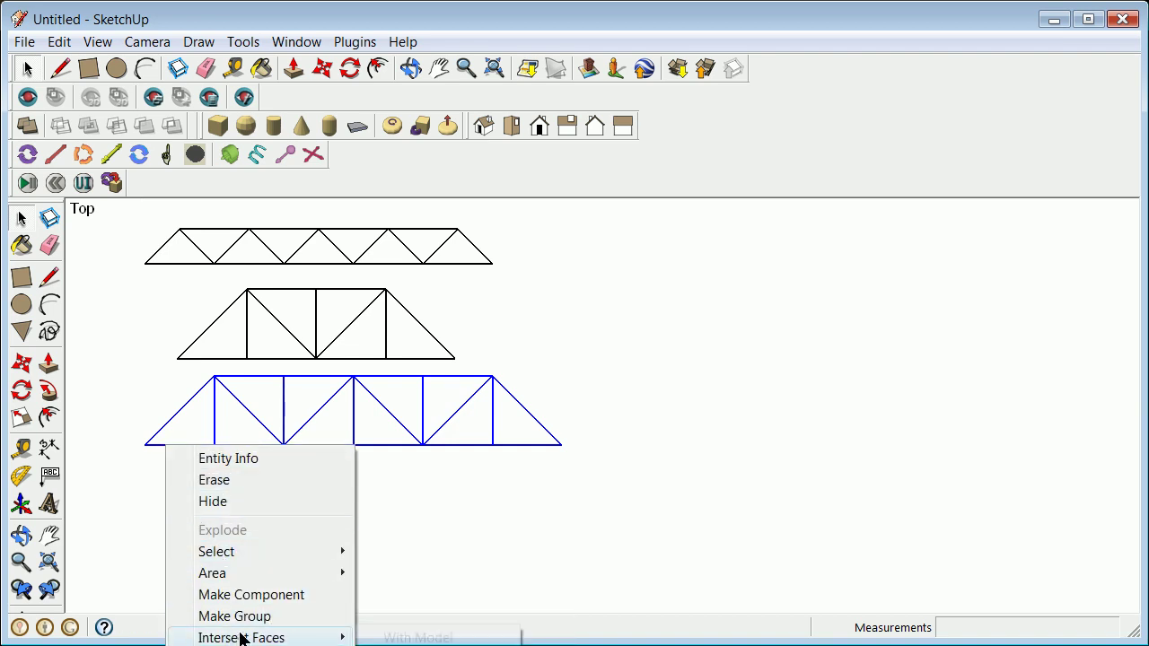
{"action": "left_click", "coordinate": [270, 594]}
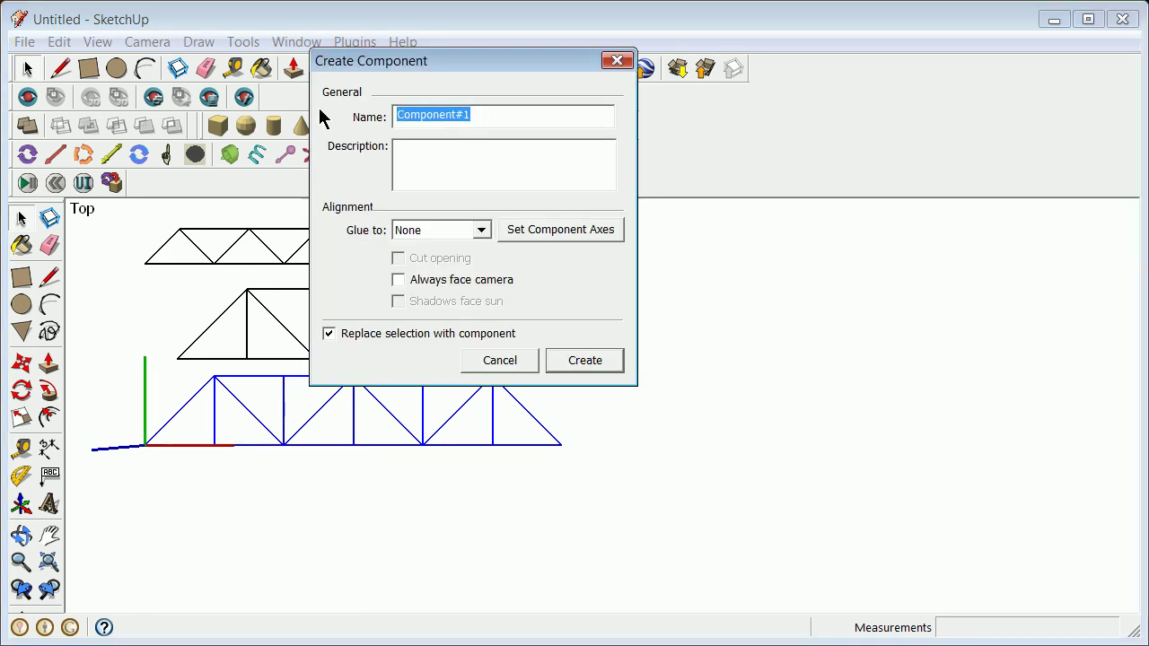
{"action": "type", "text": "truss"}
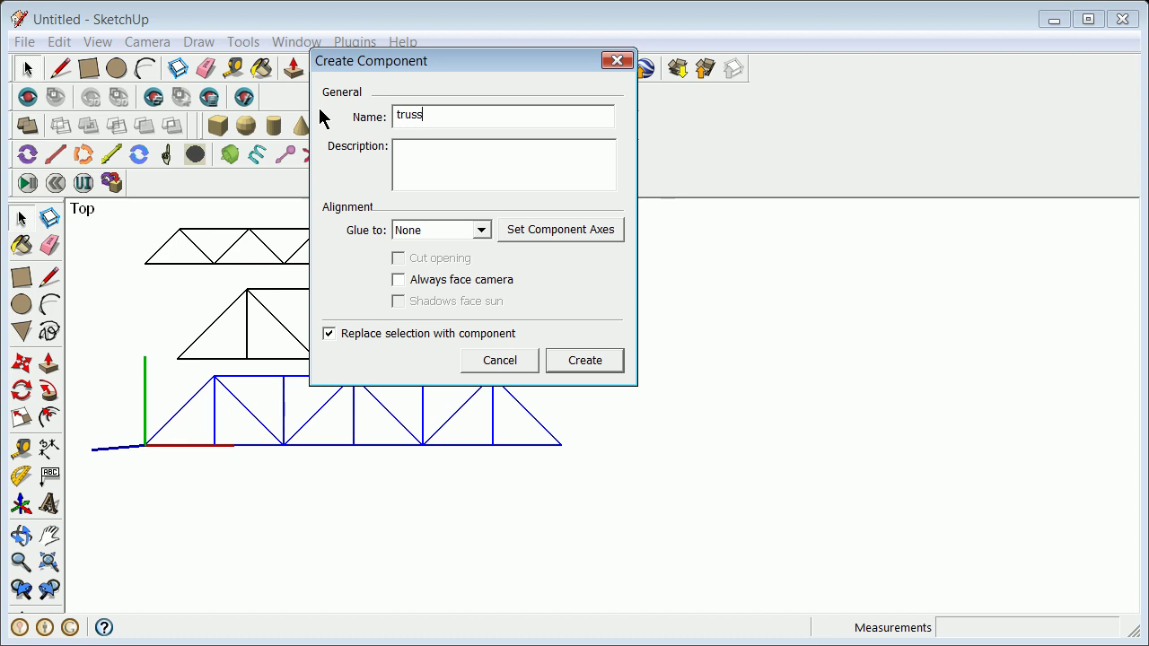
{"action": "type", "text": "4"}
{"action": "left_click", "coordinate": [541, 229]}
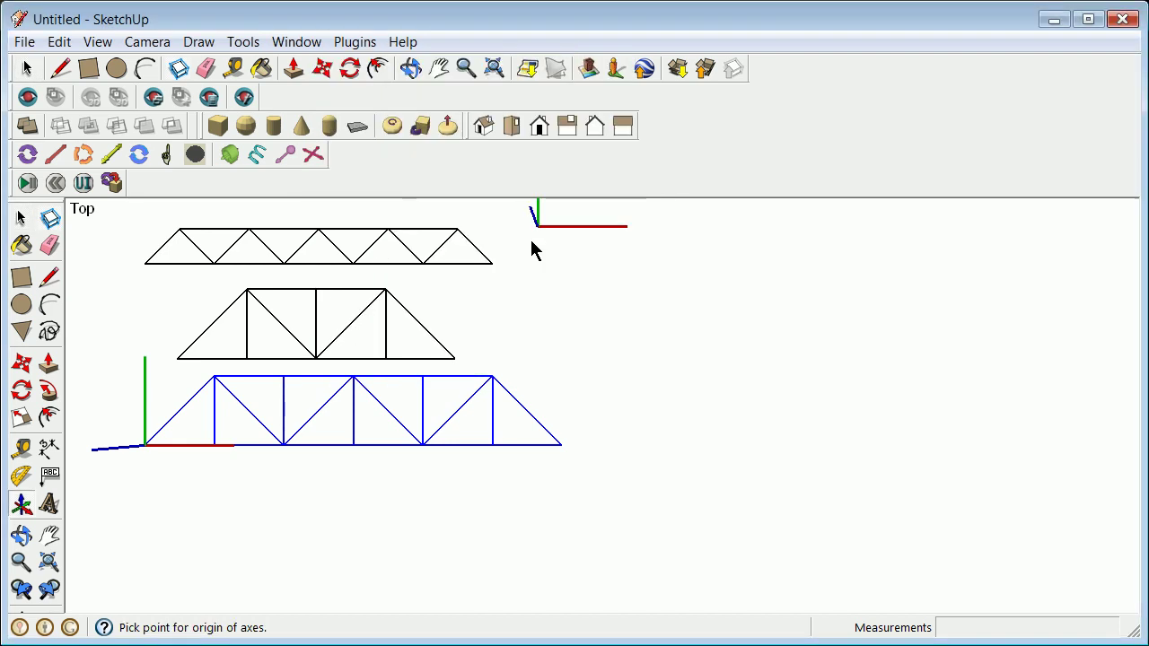
{"action": "left_click", "coordinate": [145, 445]}
{"action": "left_click", "coordinate": [215, 451]}
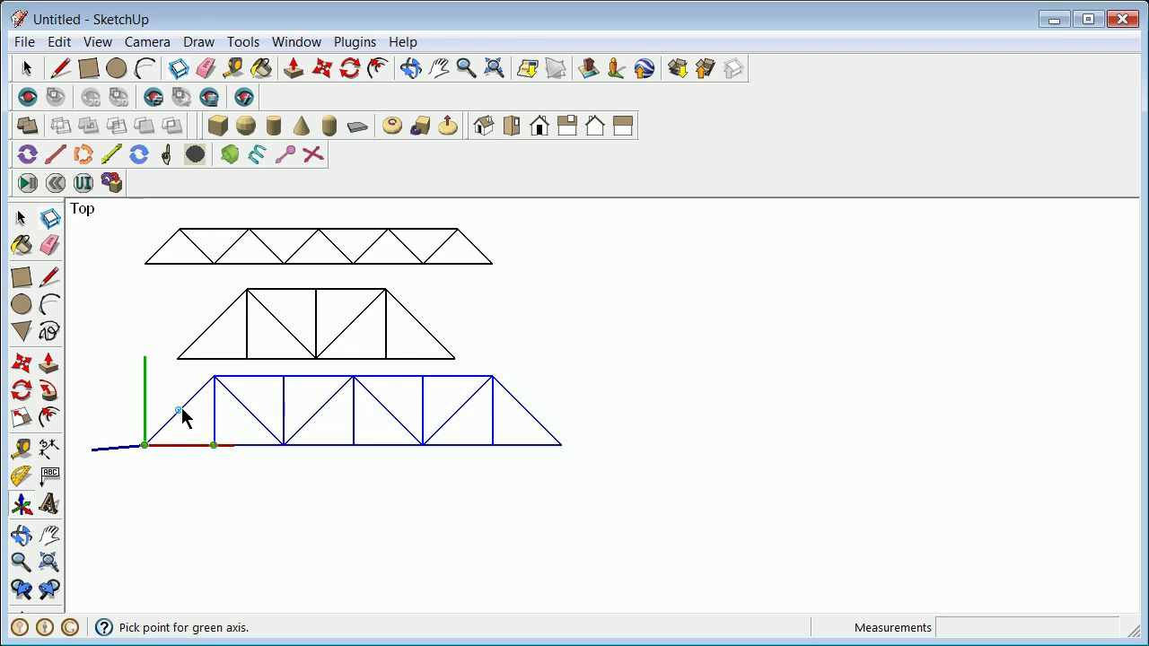
{"action": "left_click", "coordinate": [149, 387]}
{"action": "type", "text": "truss4"}
{"action": "left_click", "coordinate": [568, 361]}
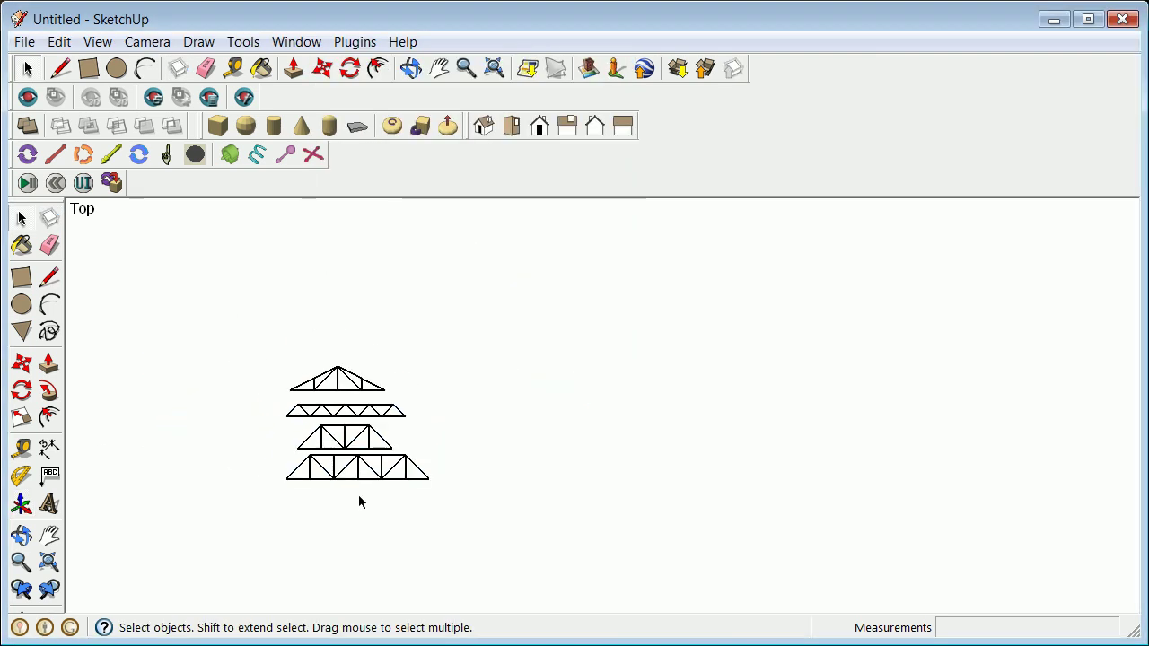
Place 3D text reading 'Unit Trusses' to the right of the top truss.
{"action": "scroll", "coordinate": [339, 440], "scroll_direction": "up", "scroll_amount": 3}
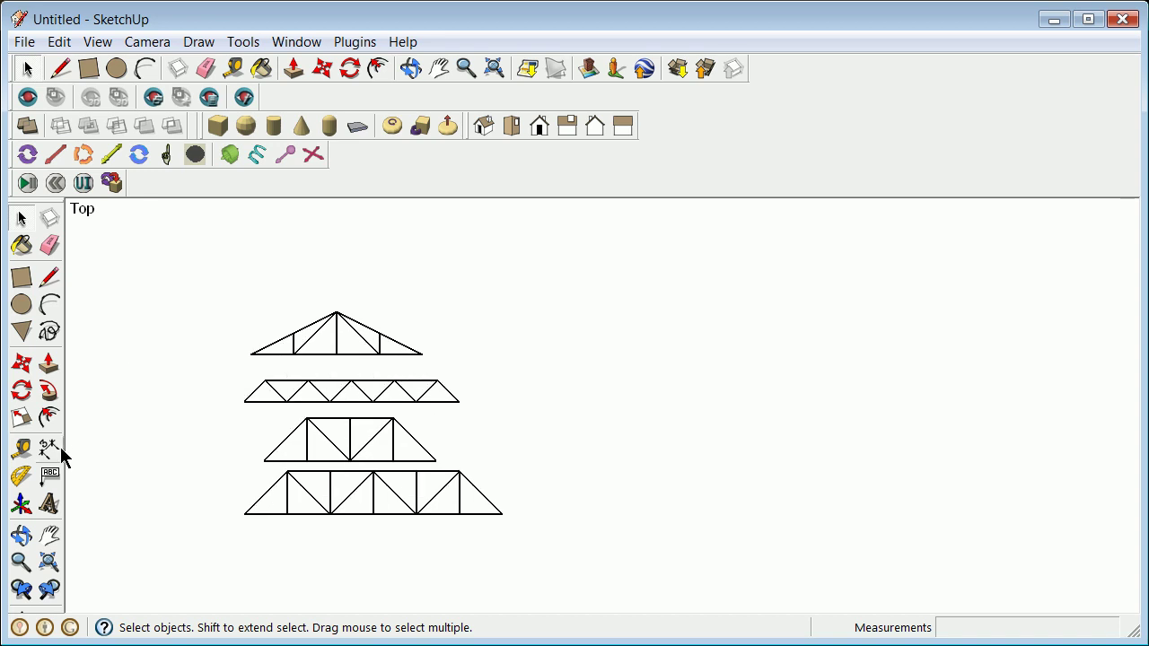
{"action": "left_click", "coordinate": [49, 505]}
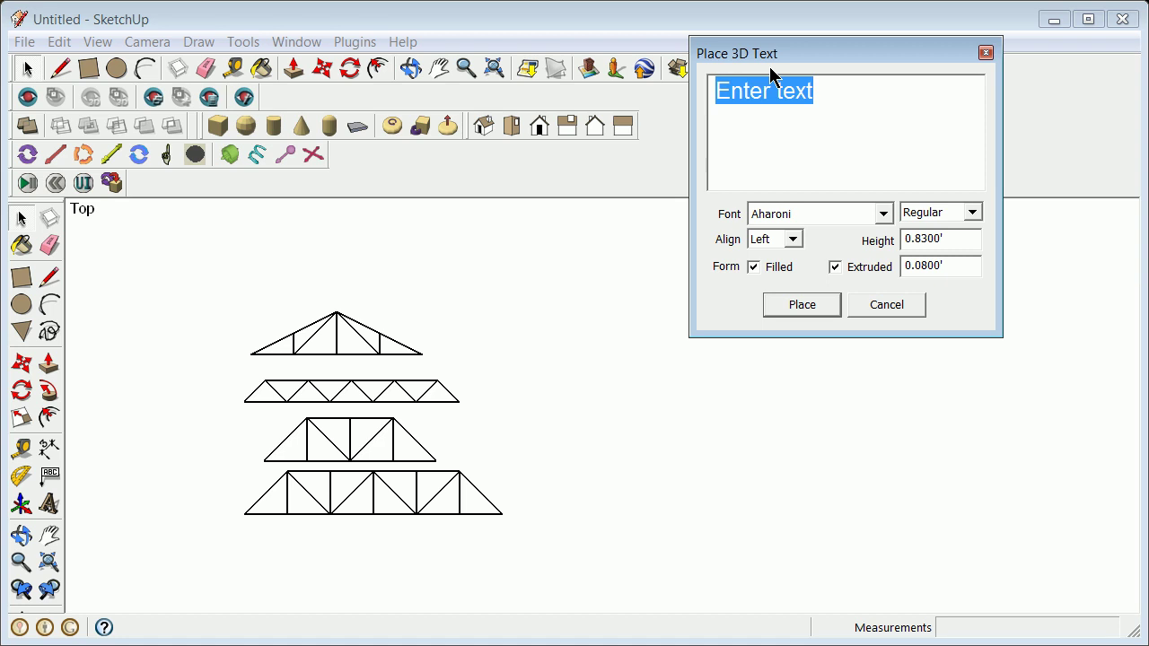
{"action": "type", "text": "Uni"}
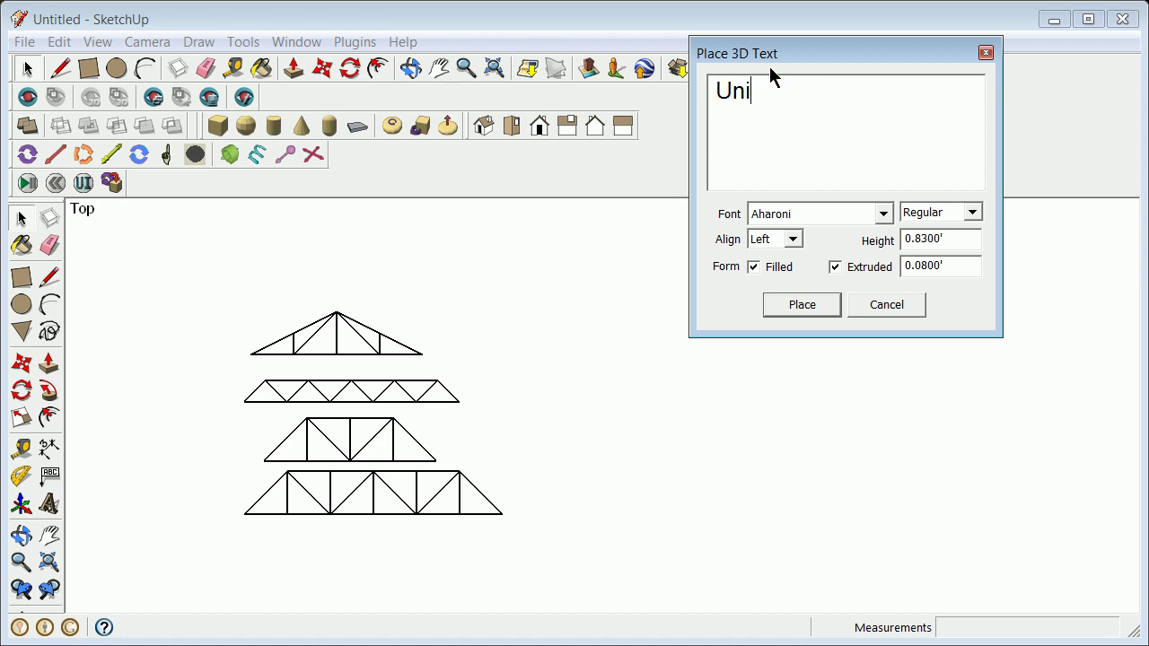
{"action": "type", "text": "t Trusses"}
{"action": "left_click", "coordinate": [802, 309]}
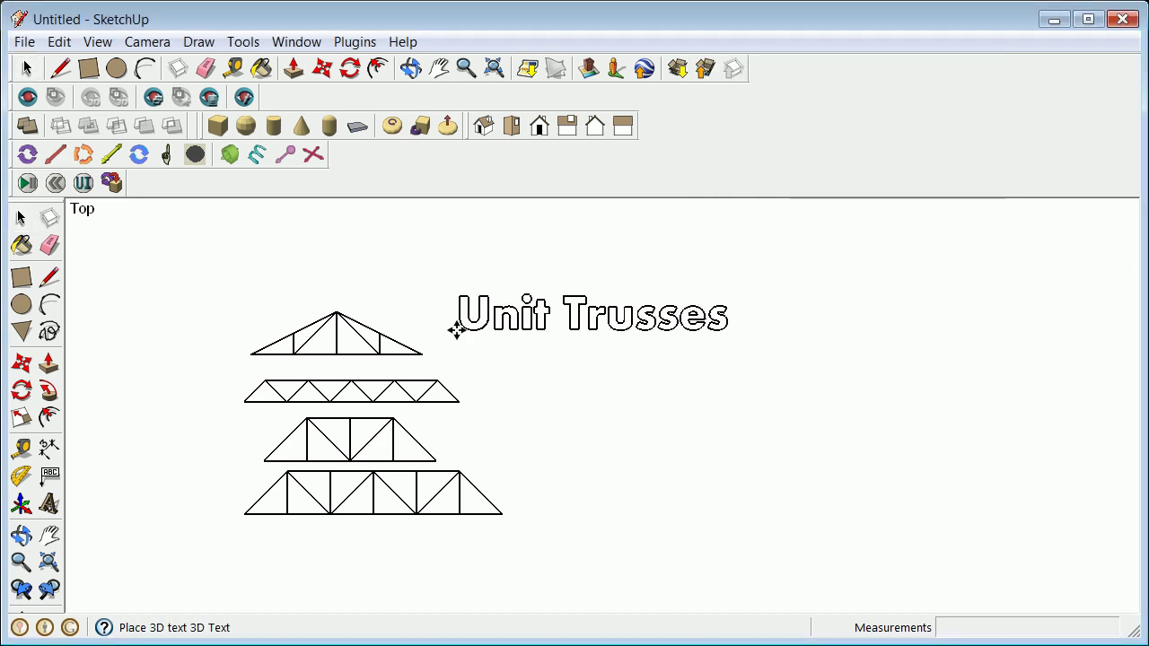
{"action": "left_click", "coordinate": [457, 329]}
{"action": "left_click", "coordinate": [26, 69]}
{"action": "left_click", "coordinate": [164, 249]}
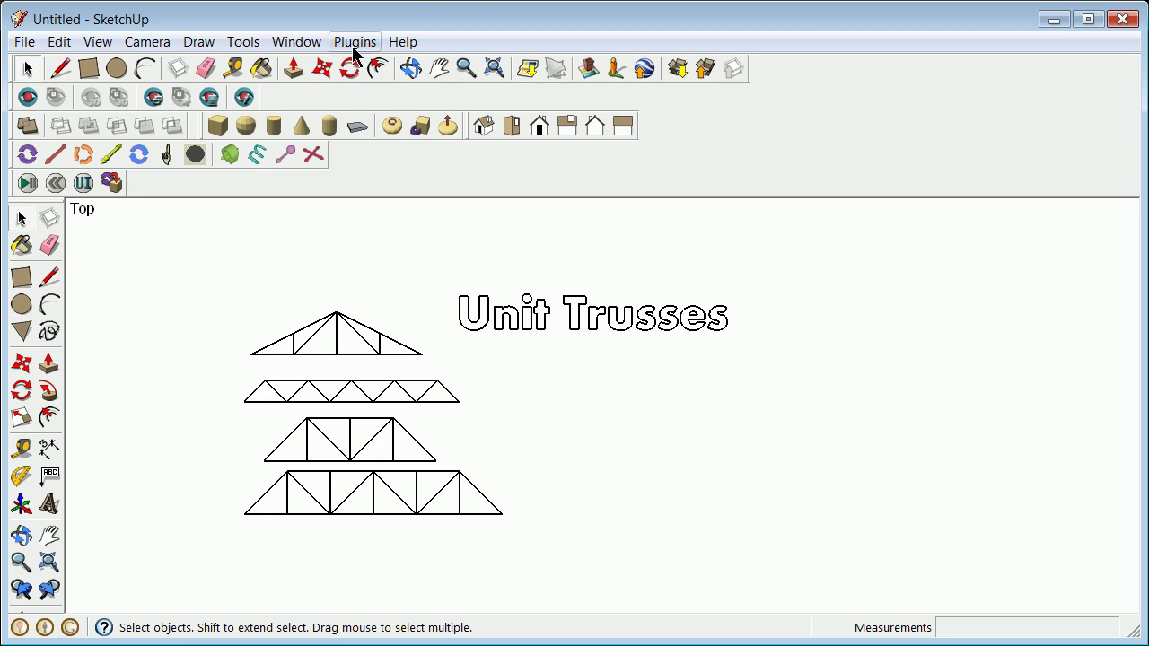
Save the model as unittrusses.skp using File > Save As.
{"action": "left_click", "coordinate": [25, 45]}
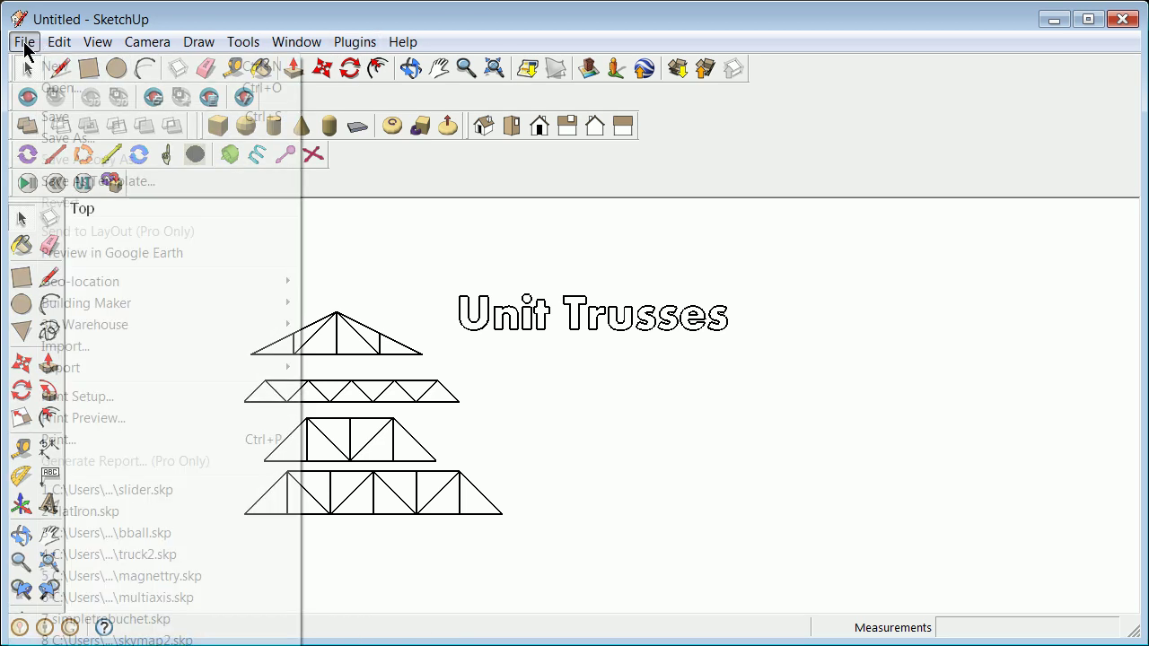
{"action": "left_click", "coordinate": [46, 138]}
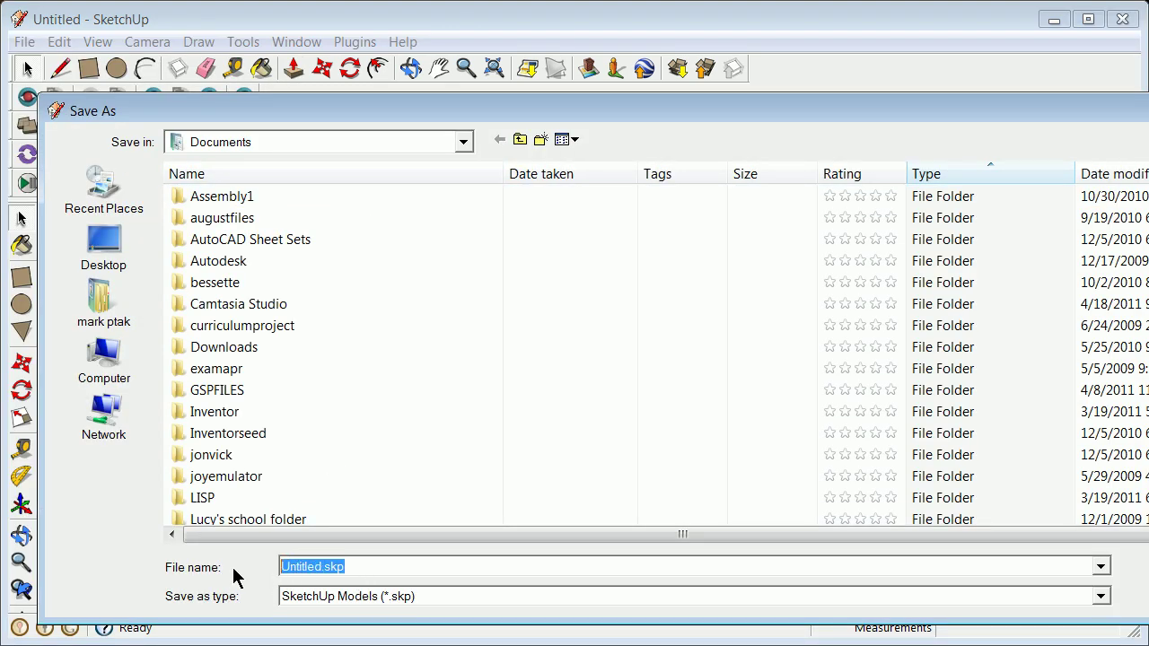
{"action": "type", "text": "unittrusses"}
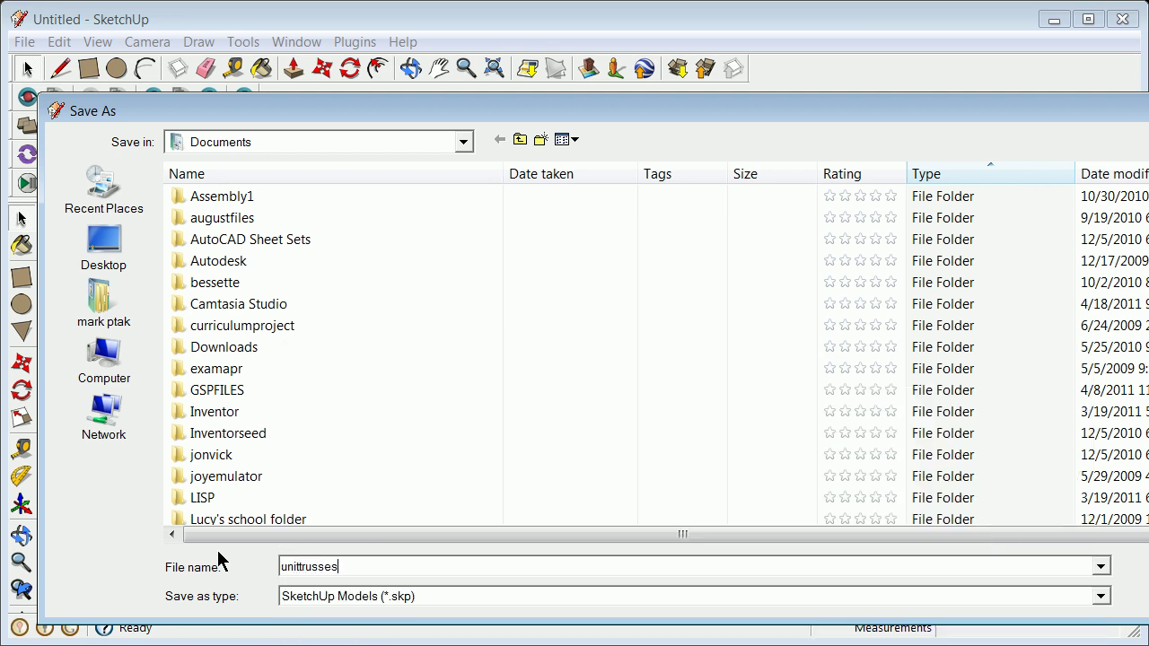
{"action": "key", "text": "Return"}
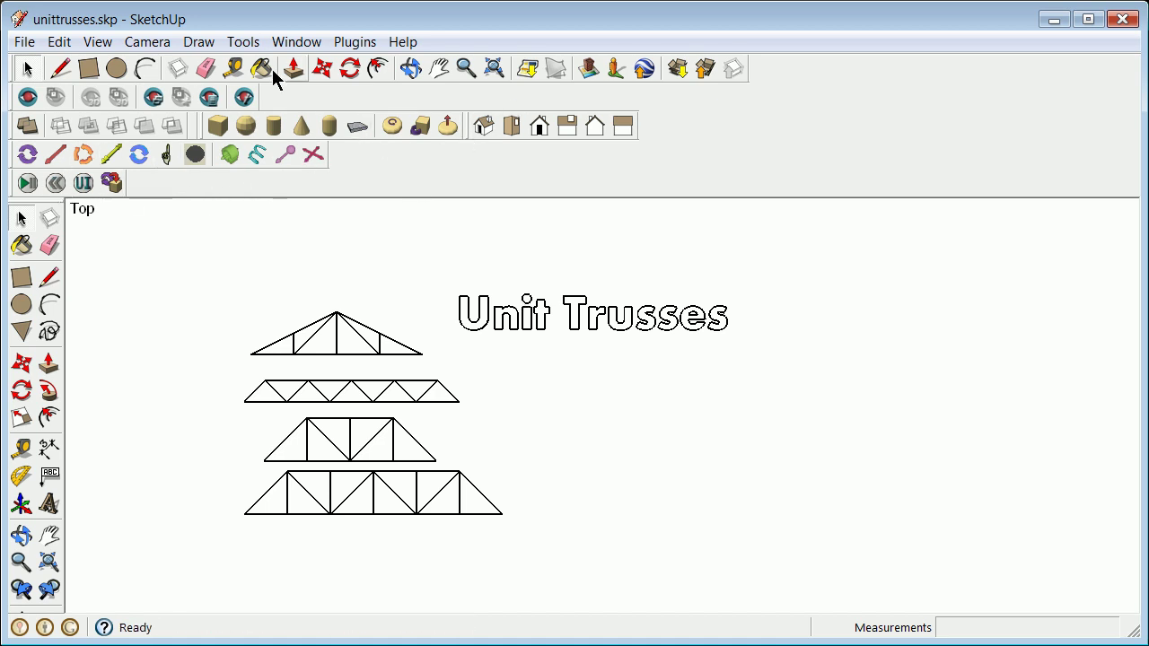
Share the model to 3D Warehouse, sign in, and decline purging unused items.
{"action": "left_click", "coordinate": [705, 69]}
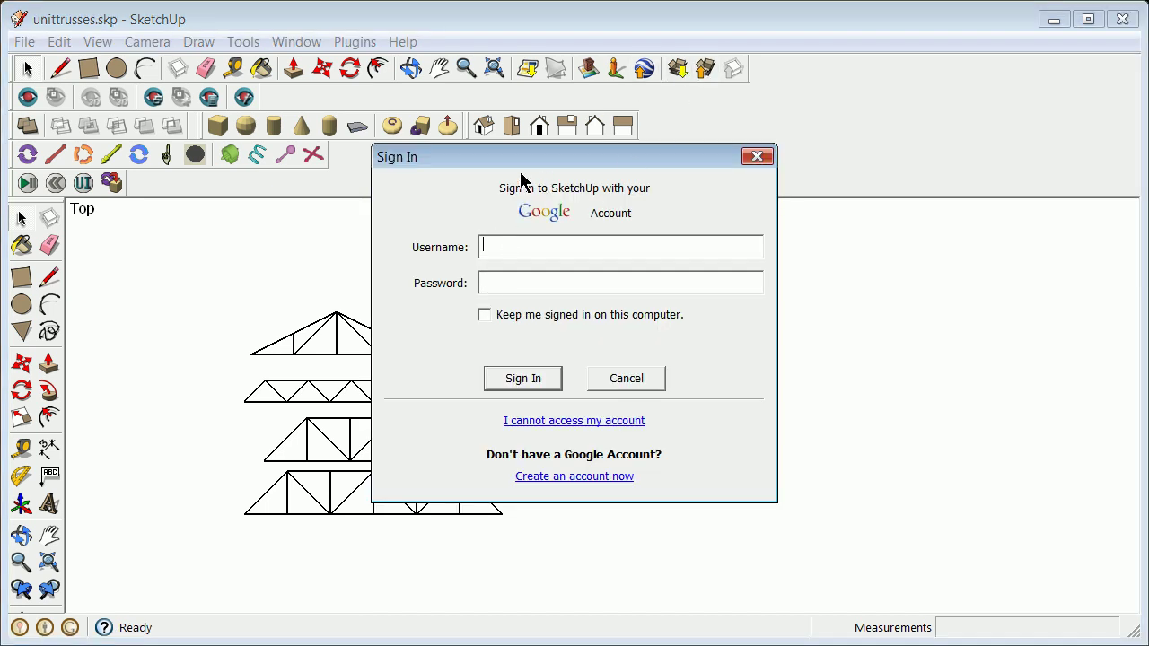
{"action": "left_click_drag", "start_coordinate": [526, 158], "coordinate": [242, 0]}
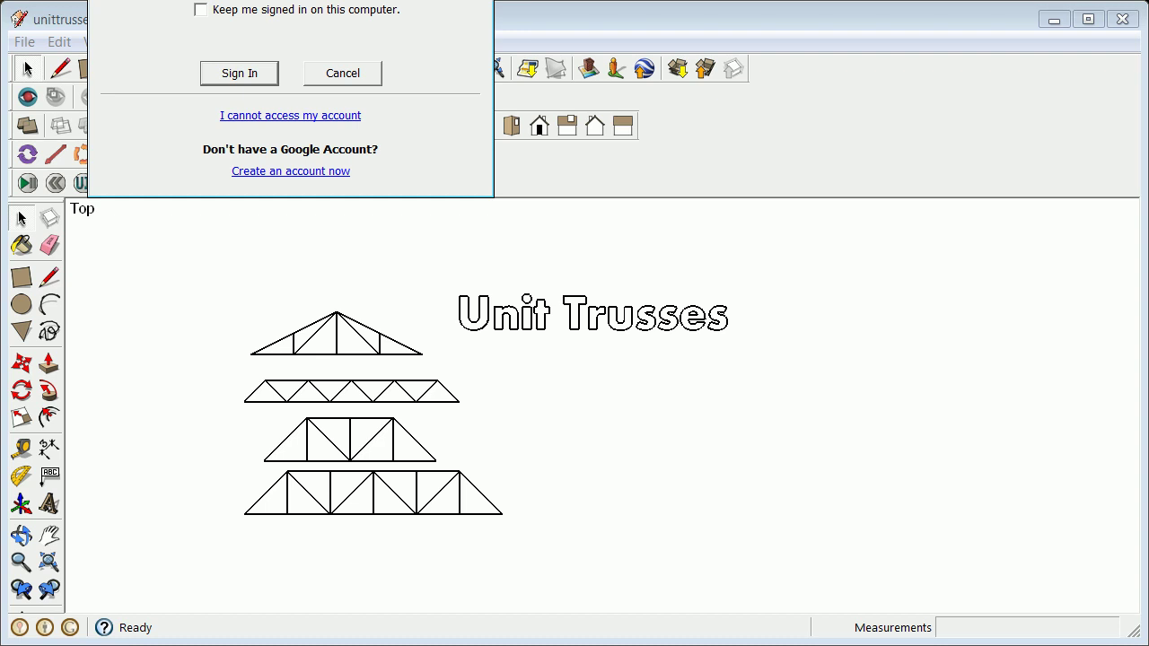
{"action": "left_click", "coordinate": [251, 76]}
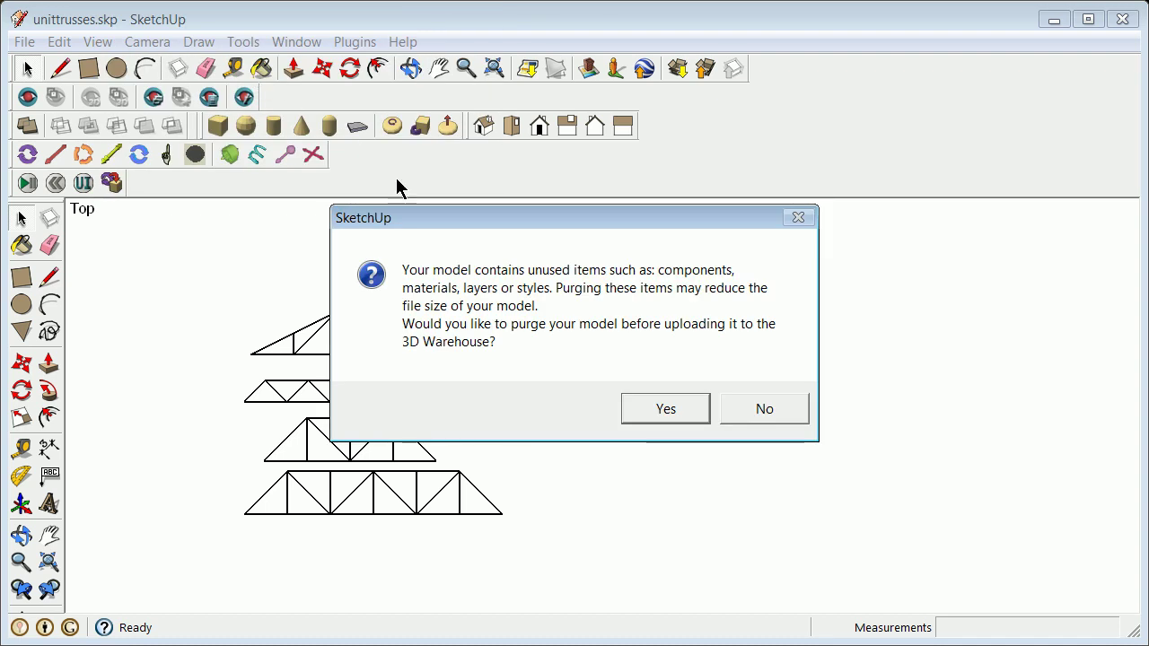
{"action": "left_click", "coordinate": [782, 415]}
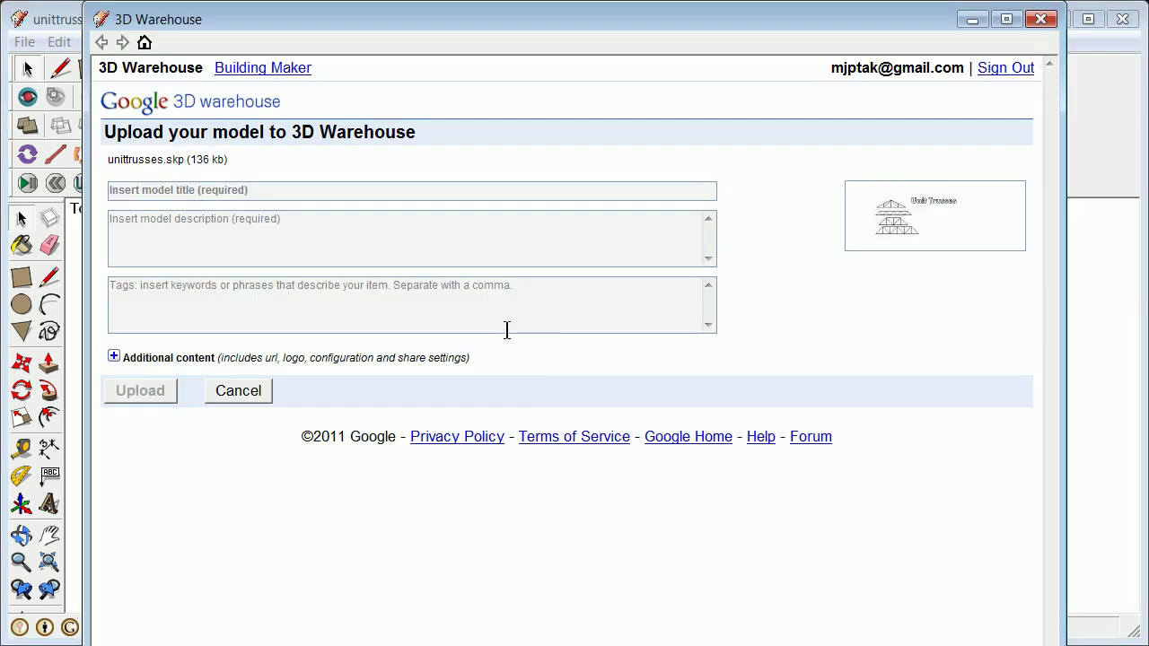
Upload with title and description 'Unit Trusses', then sign out and close the 3D Warehouse window.
{"action": "left_click", "coordinate": [218, 191]}
{"action": "left_click", "coordinate": [202, 225]}
{"action": "type", "text": "Unit Trusses"}
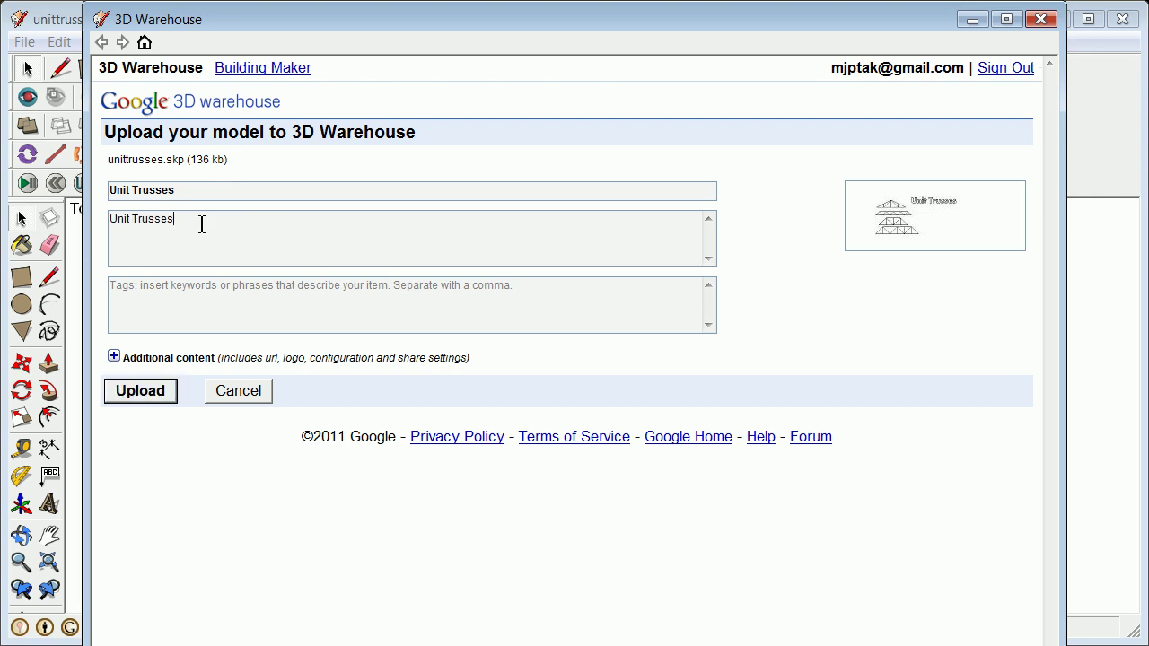
{"action": "left_click", "coordinate": [144, 393]}
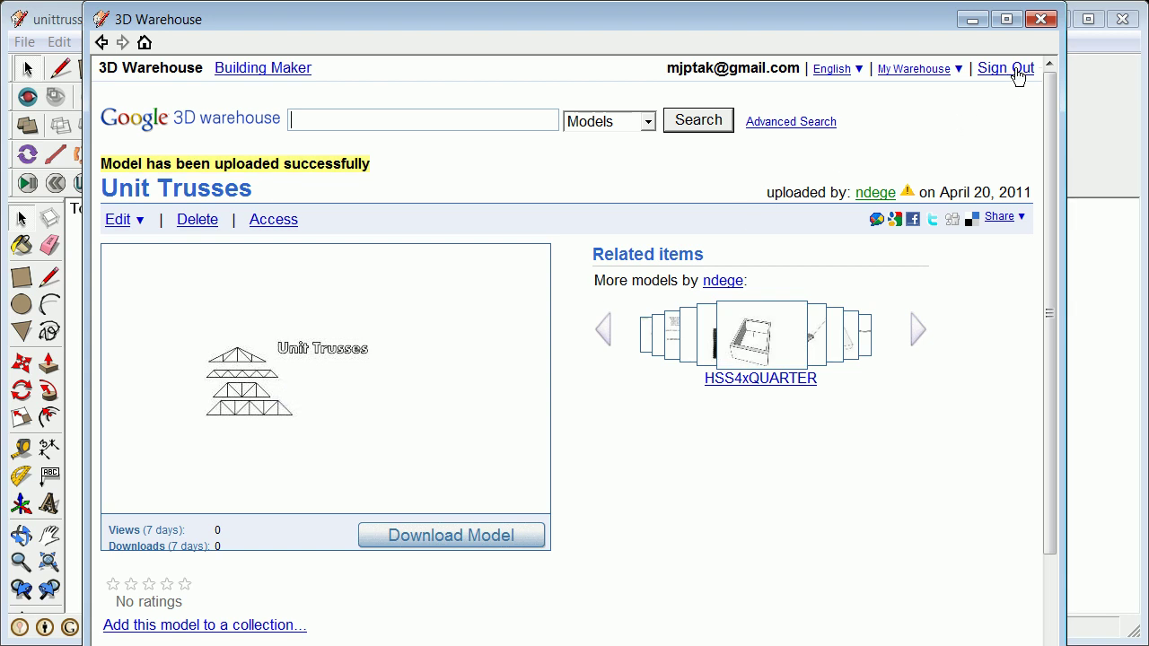
{"action": "left_click", "coordinate": [1018, 71]}
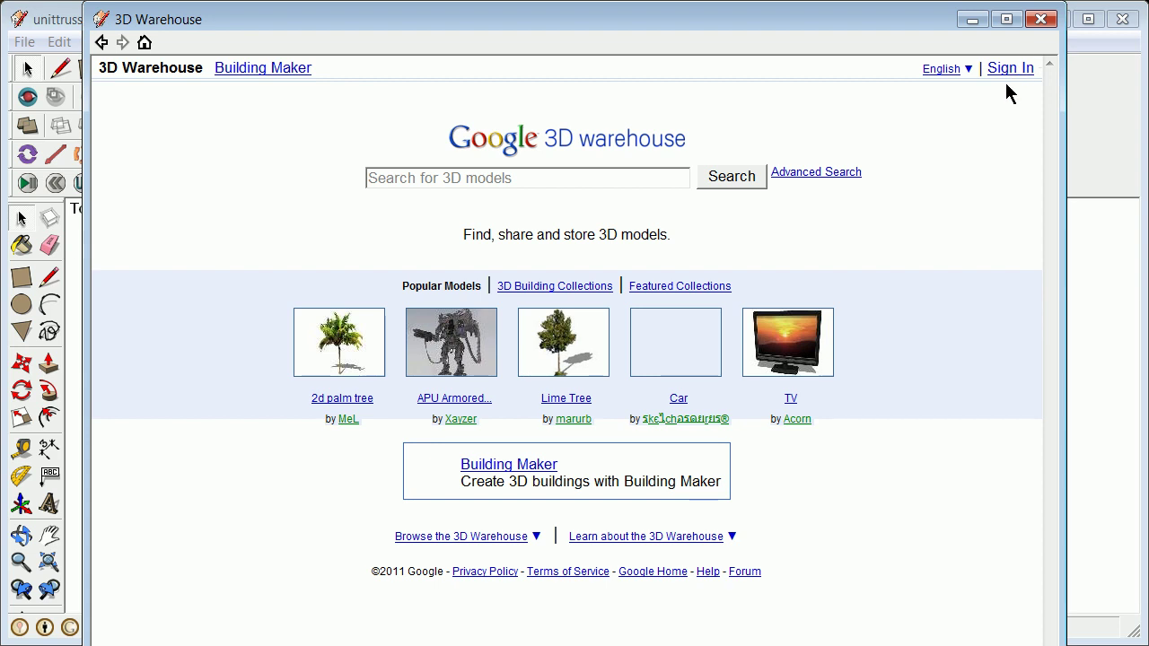
{"action": "left_click", "coordinate": [1042, 19]}
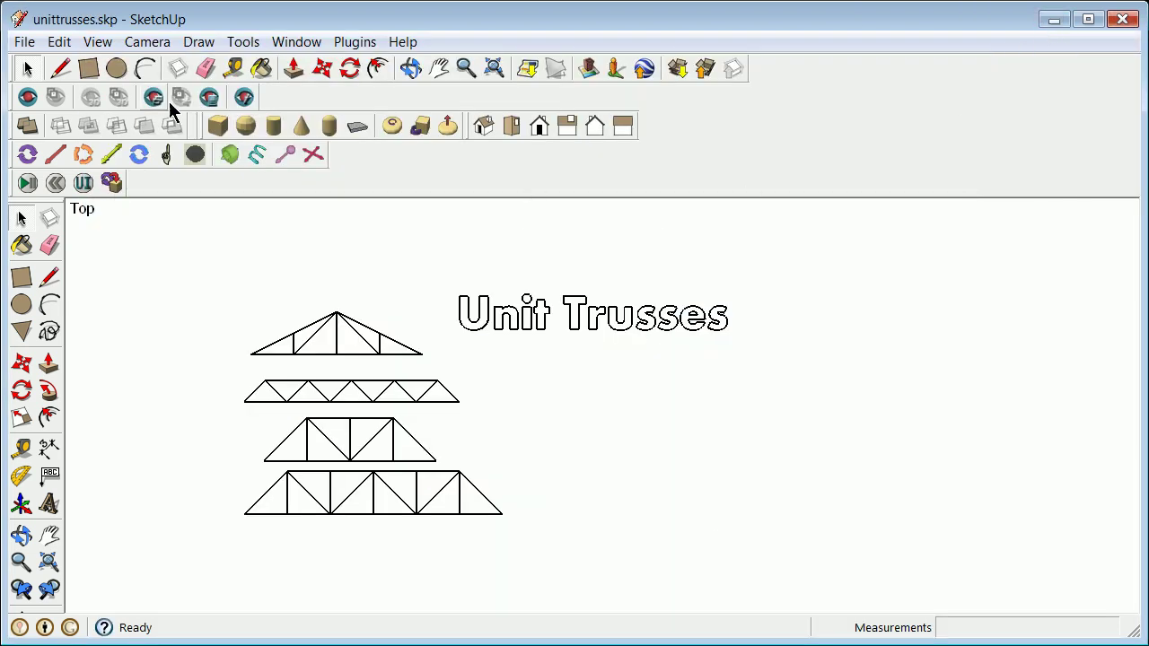
Exit SketchUp, confirming Yes to save changes to unittrusses.skp before it closes.
{"action": "left_click", "coordinate": [24, 41]}
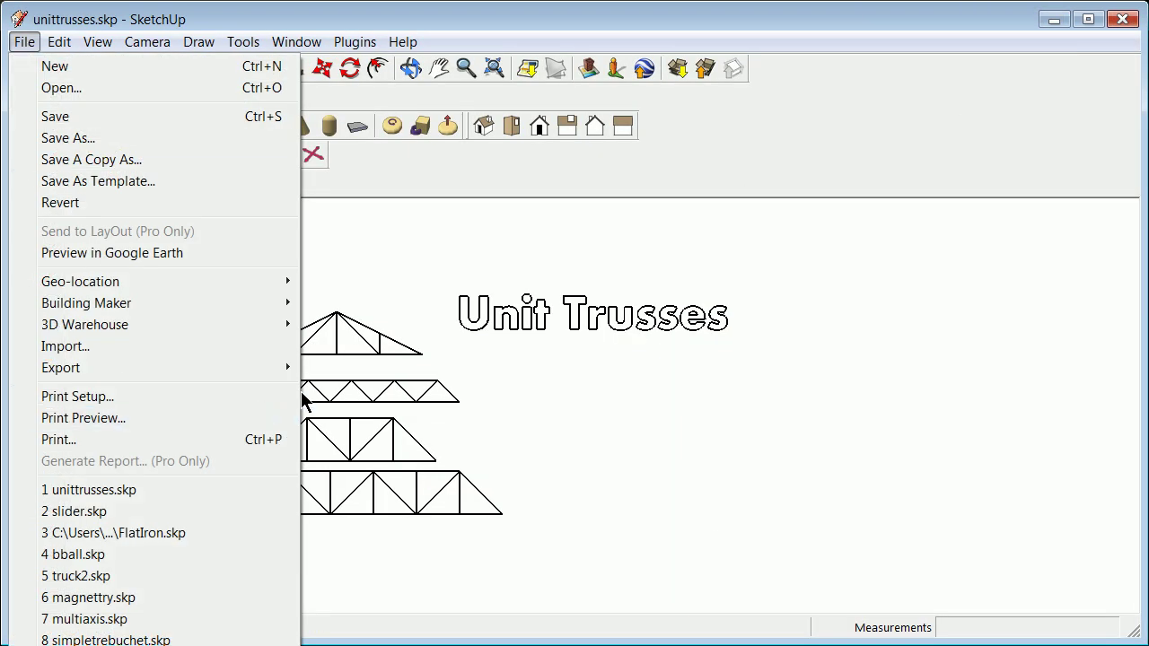
{"action": "left_click", "coordinate": [172, 598]}
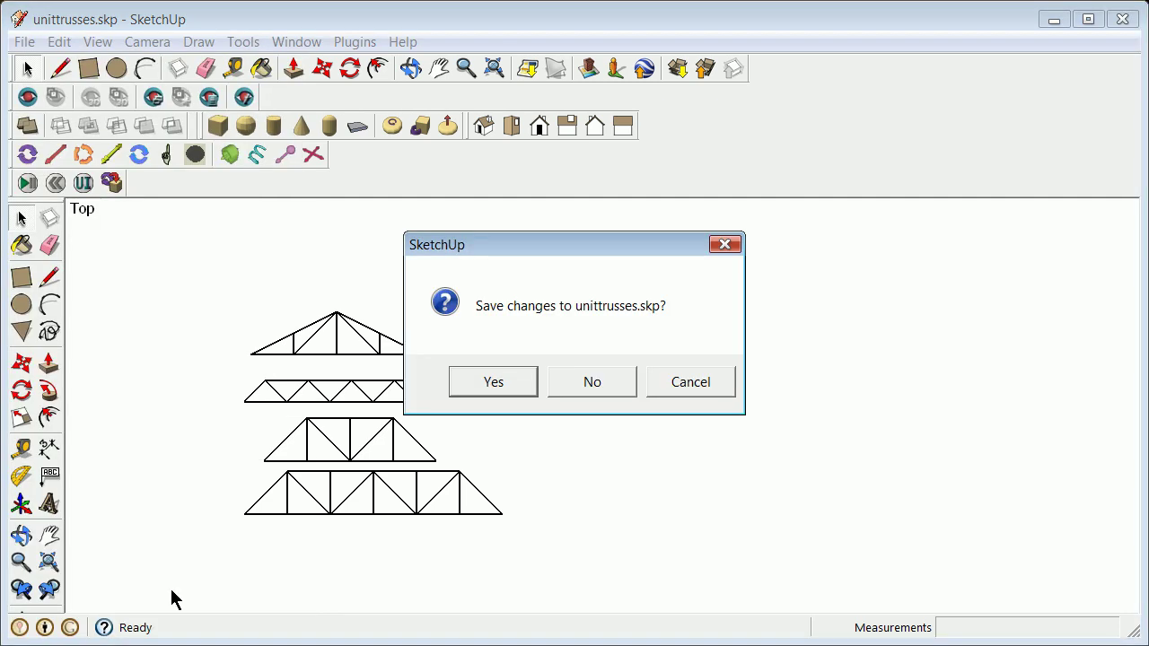
{"action": "left_click", "coordinate": [521, 381]}
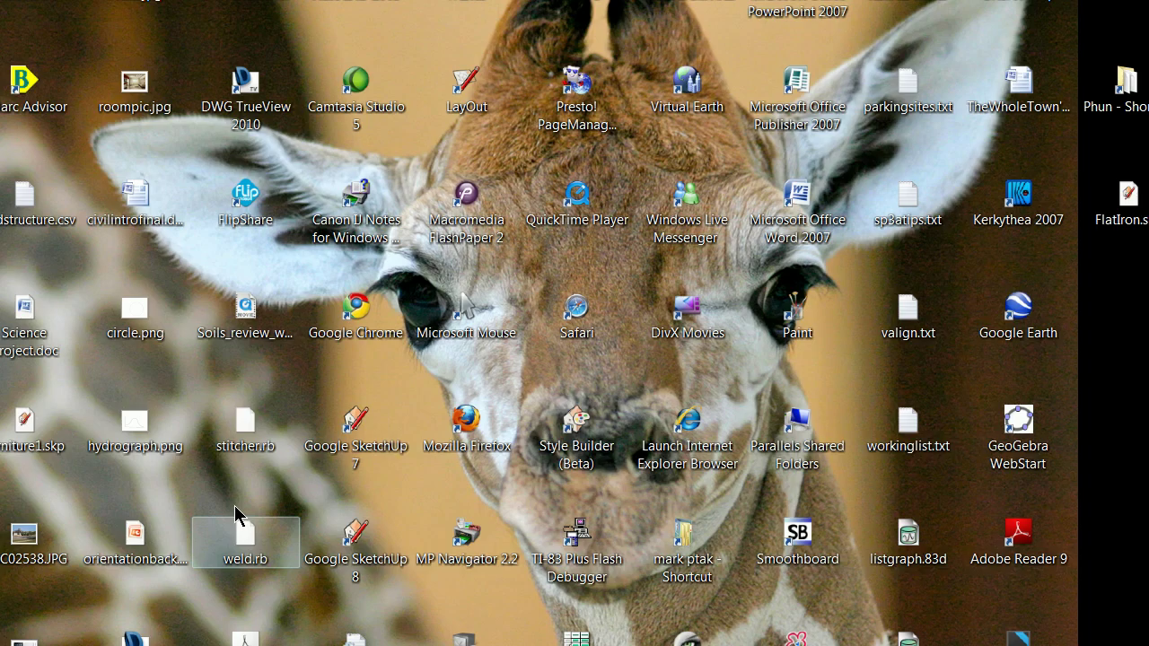